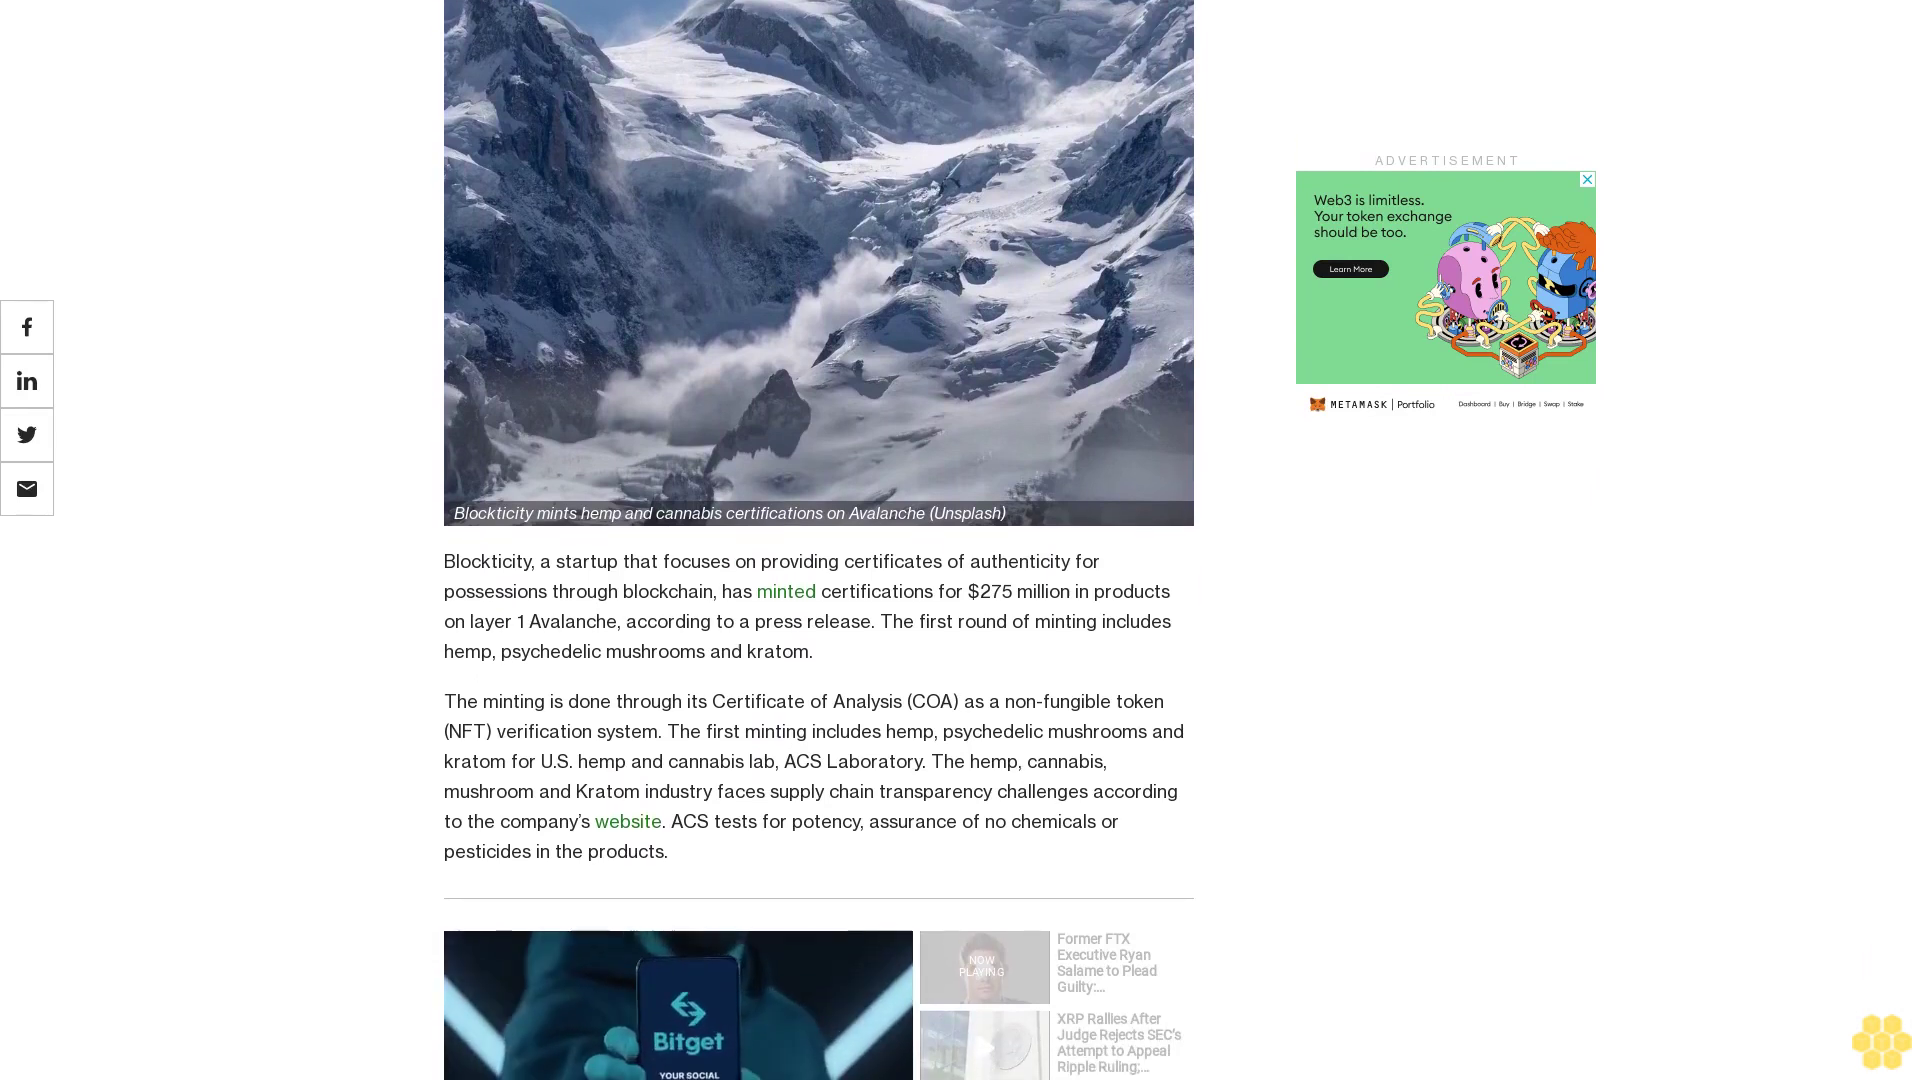
scroll(819, 600, down, 1)
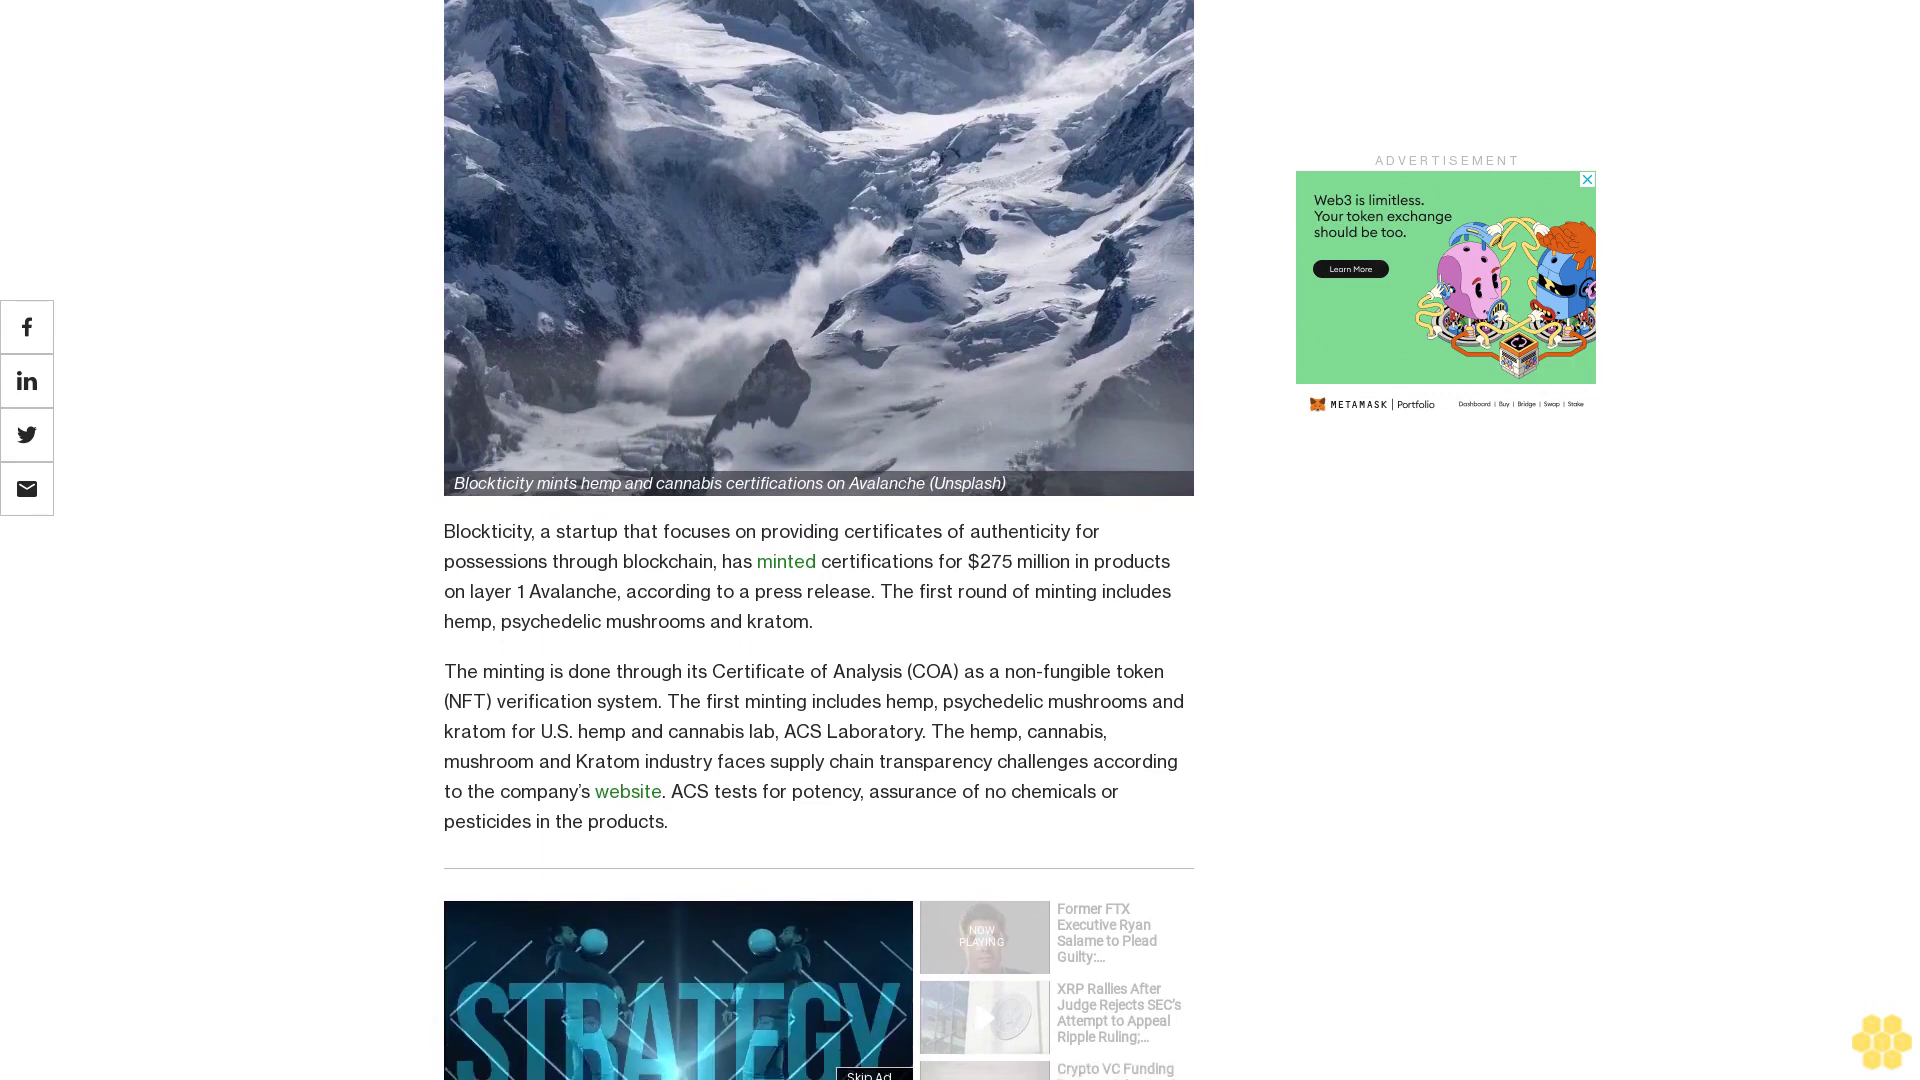
scroll(820, 540, down, 1)
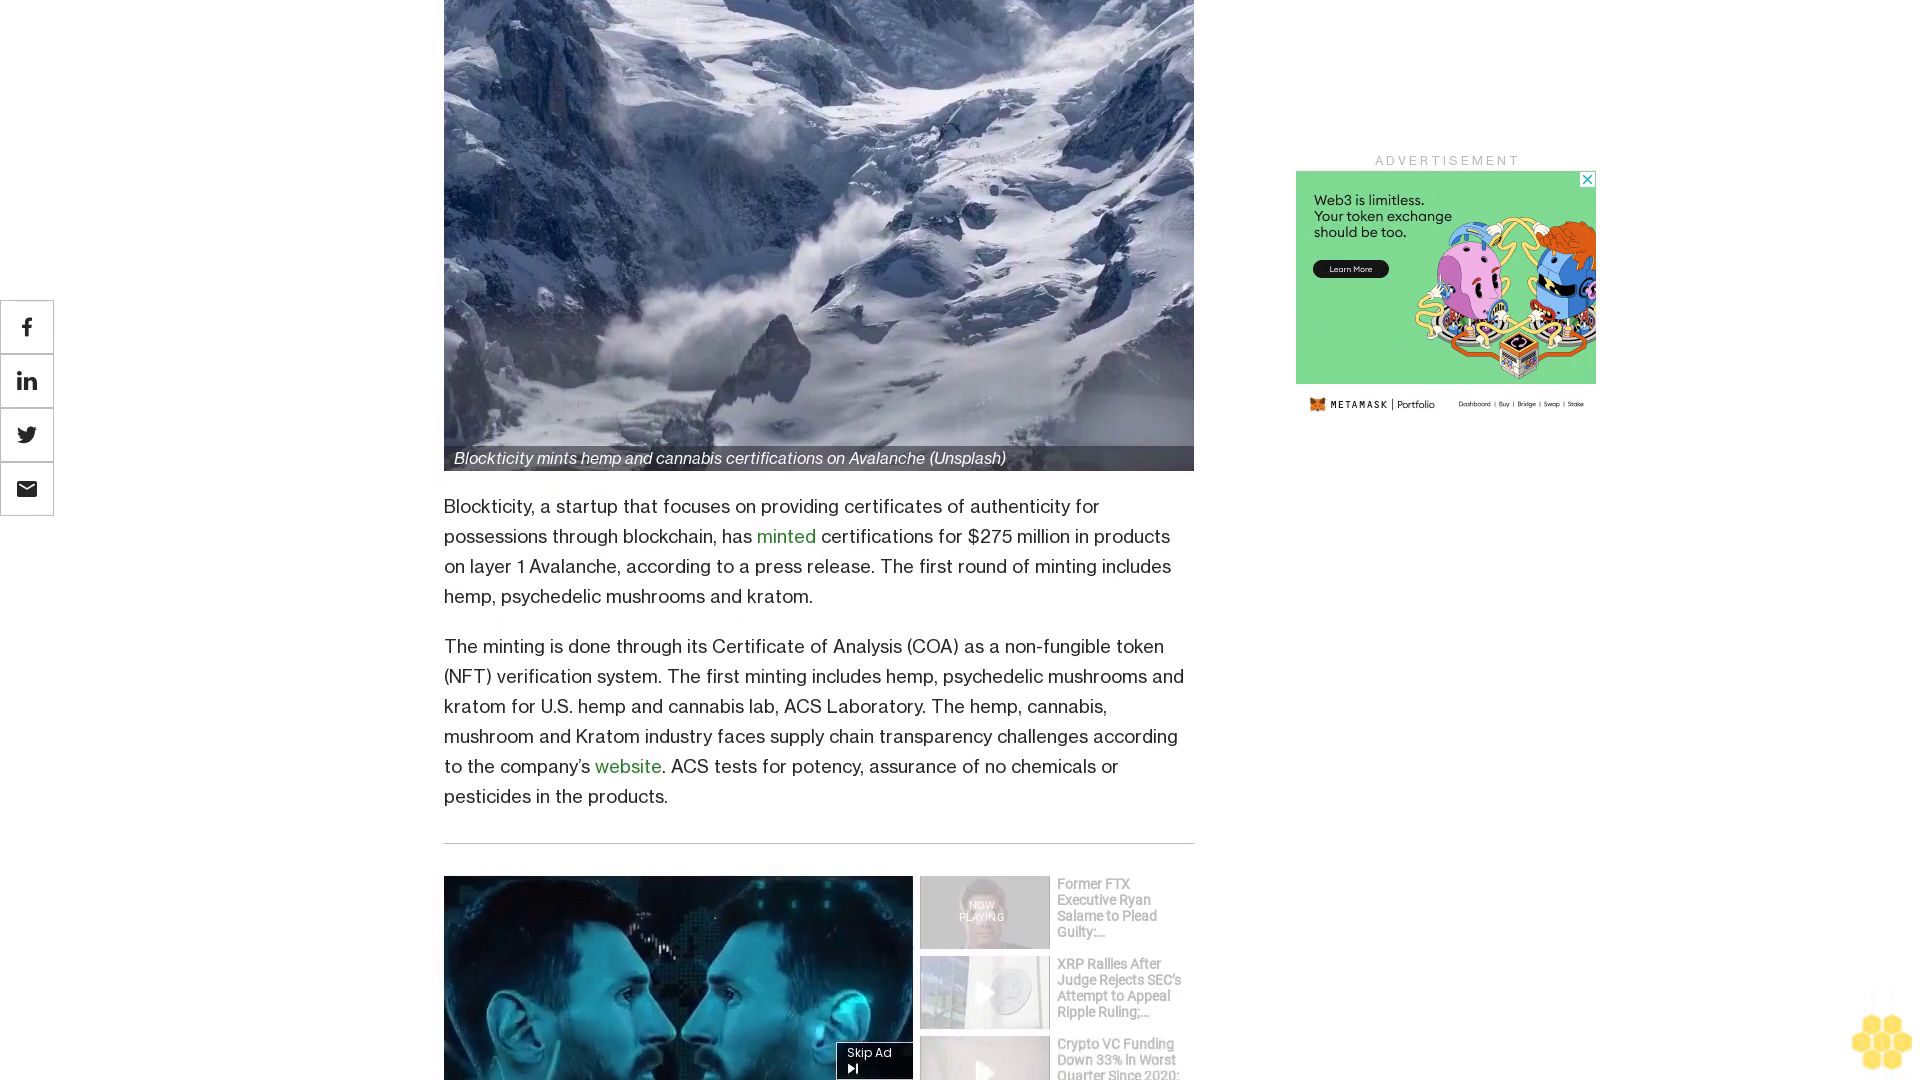
scroll(819, 541, down, 2)
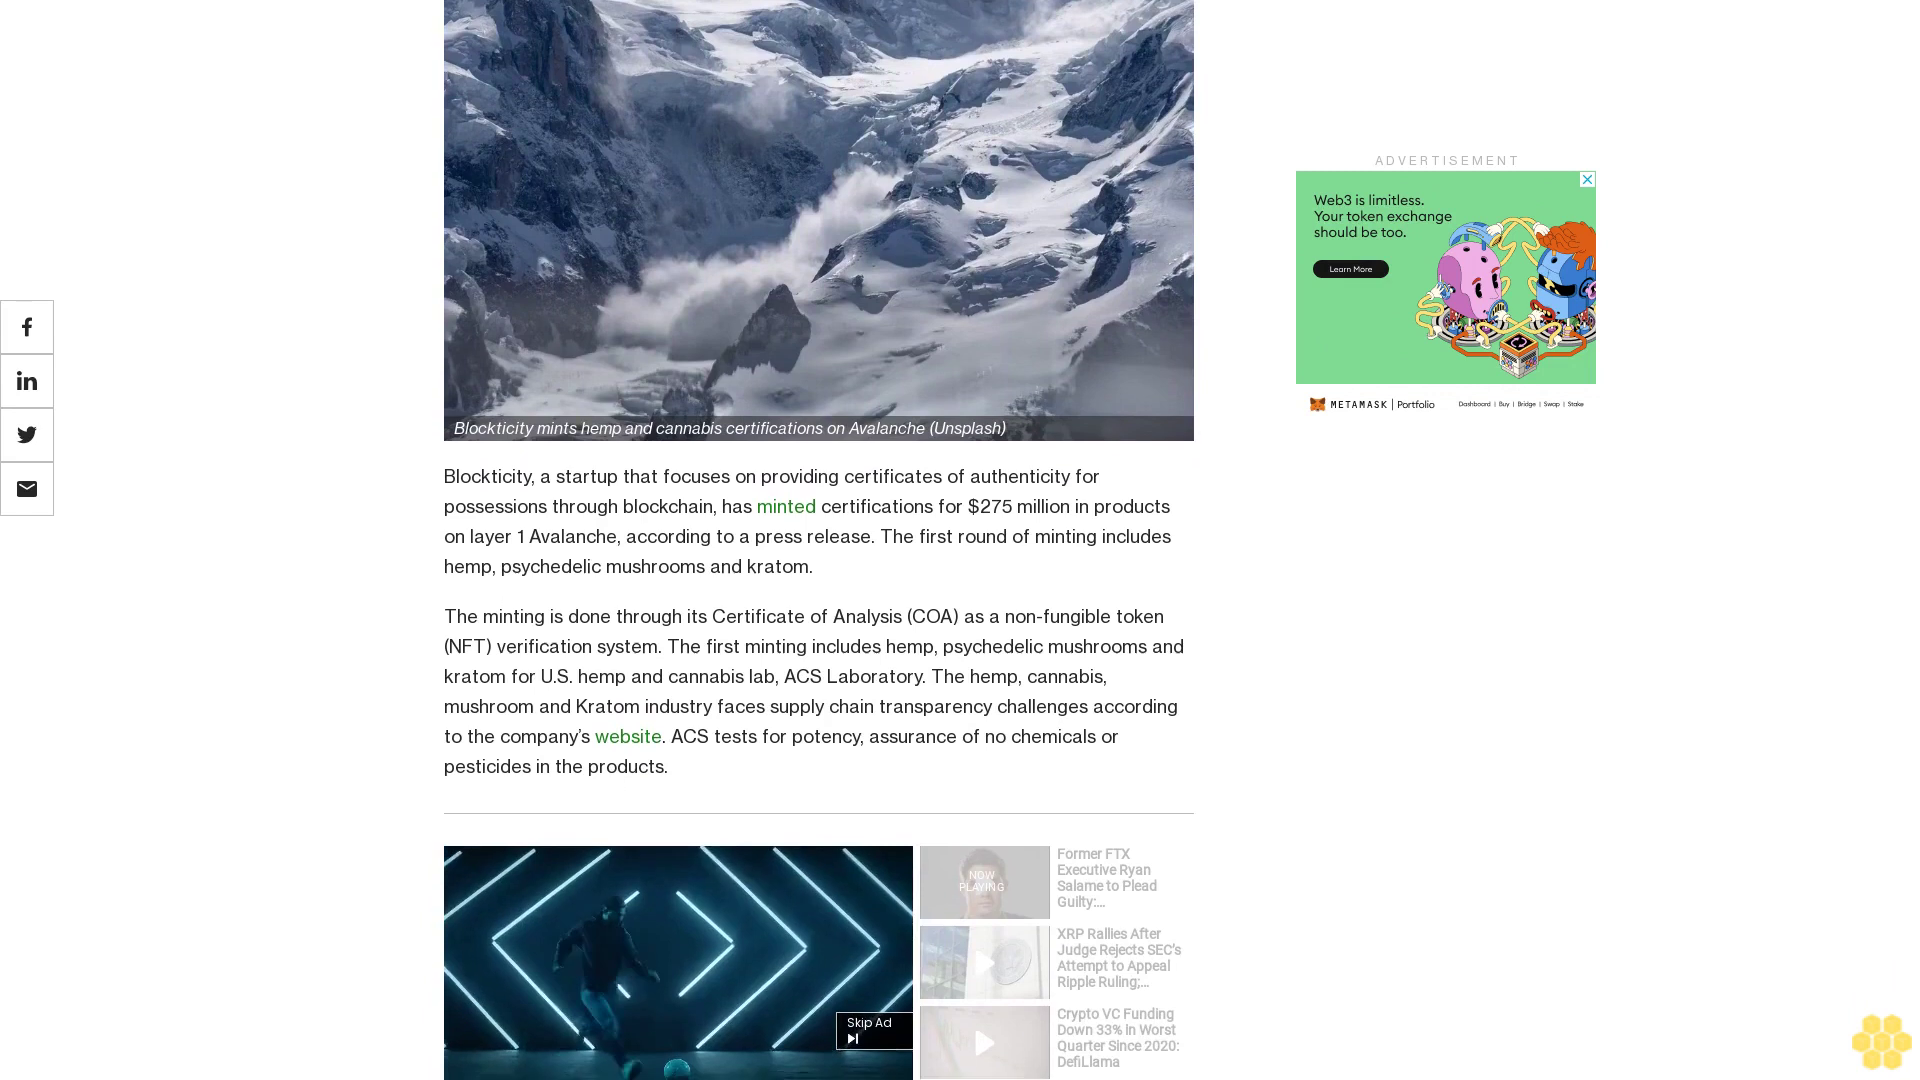
scroll(819, 541, down, 2)
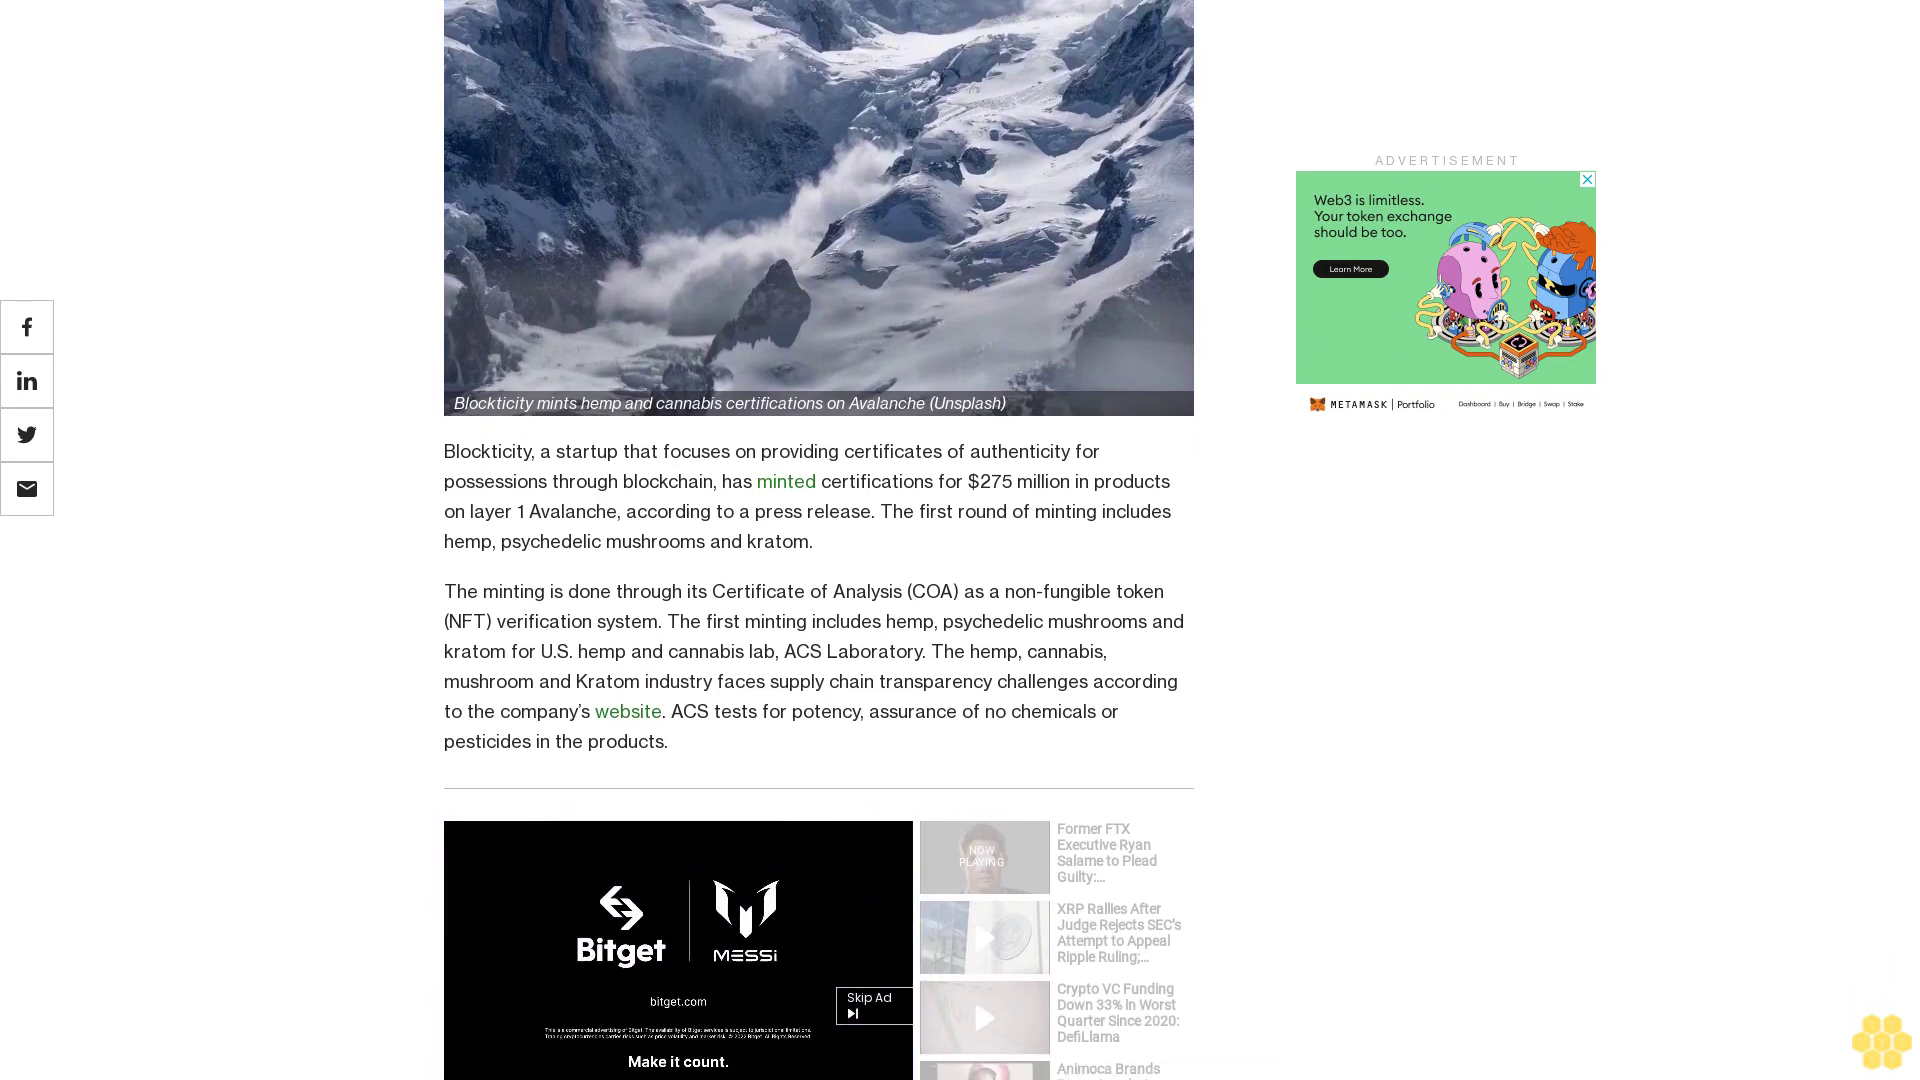
scroll(819, 540, down, 1)
scroll(820, 540, down, 1)
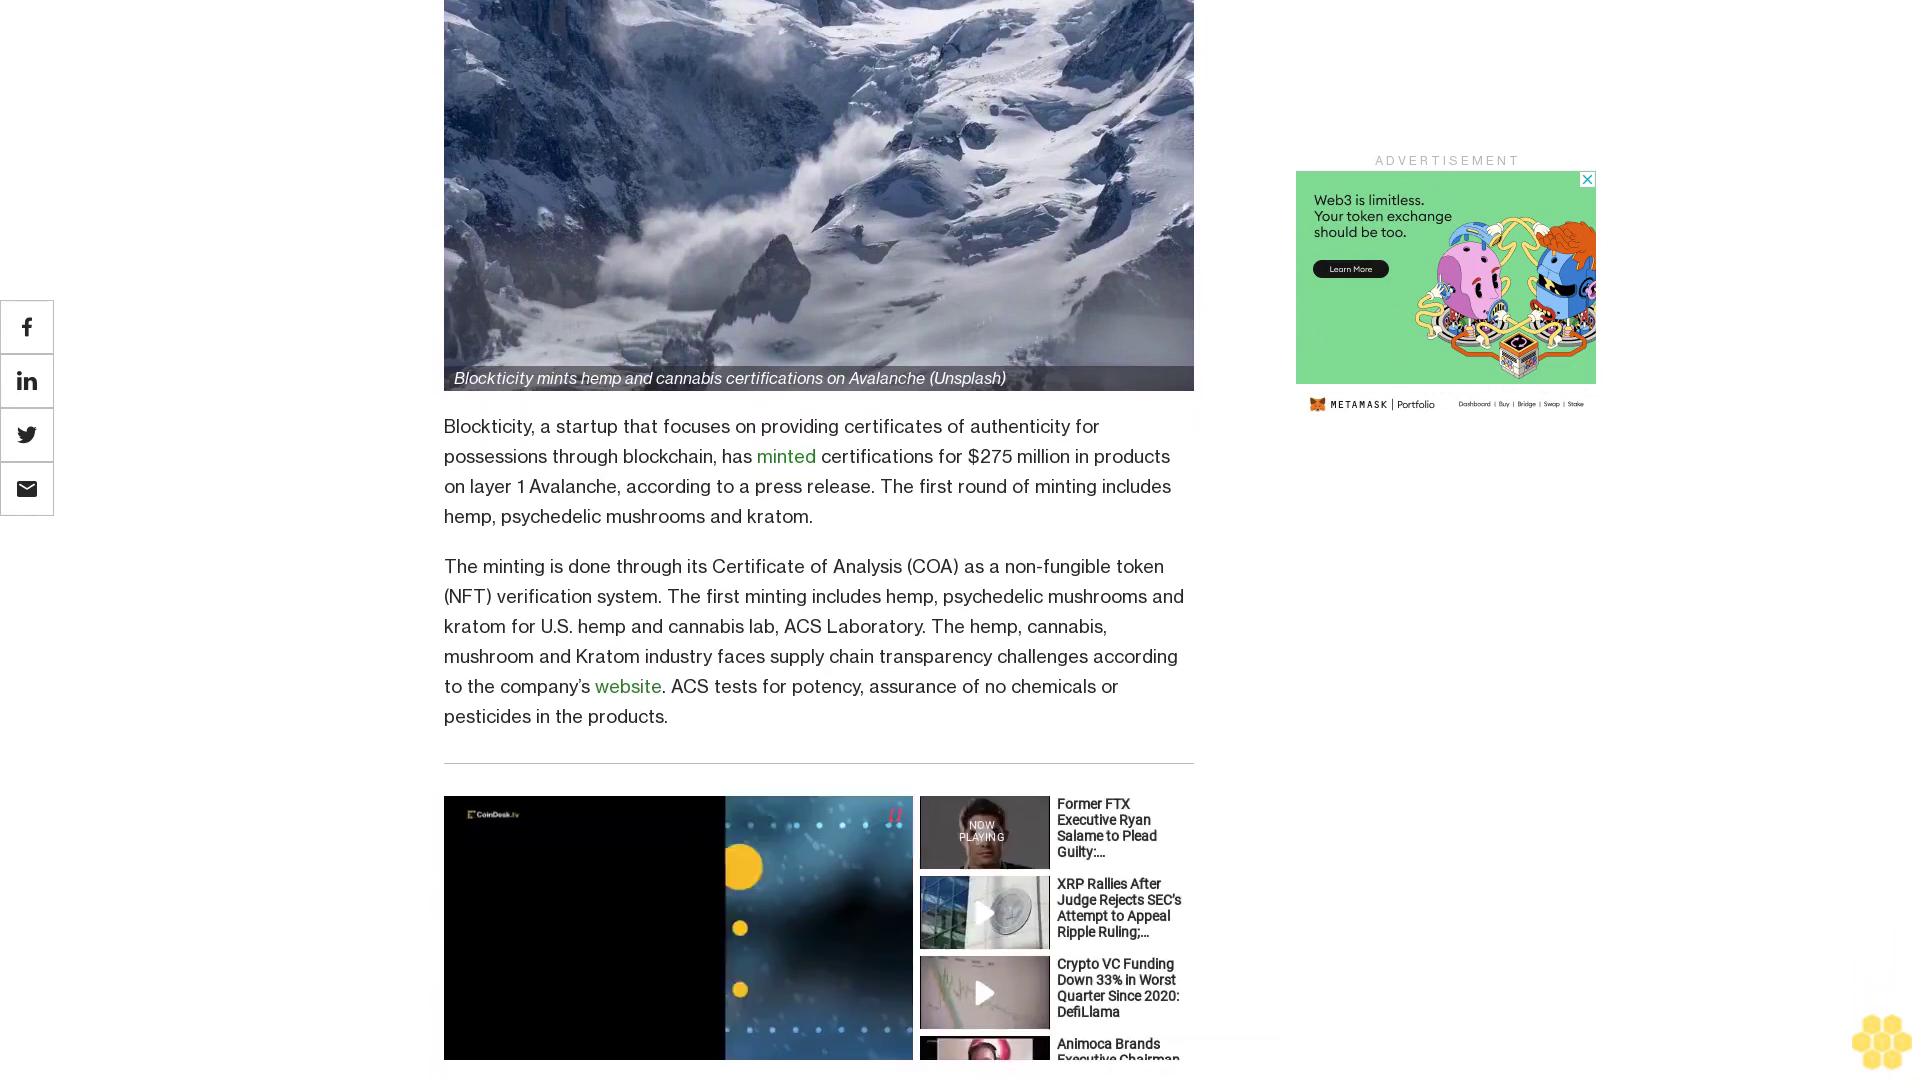
scroll(818, 540, down, 2)
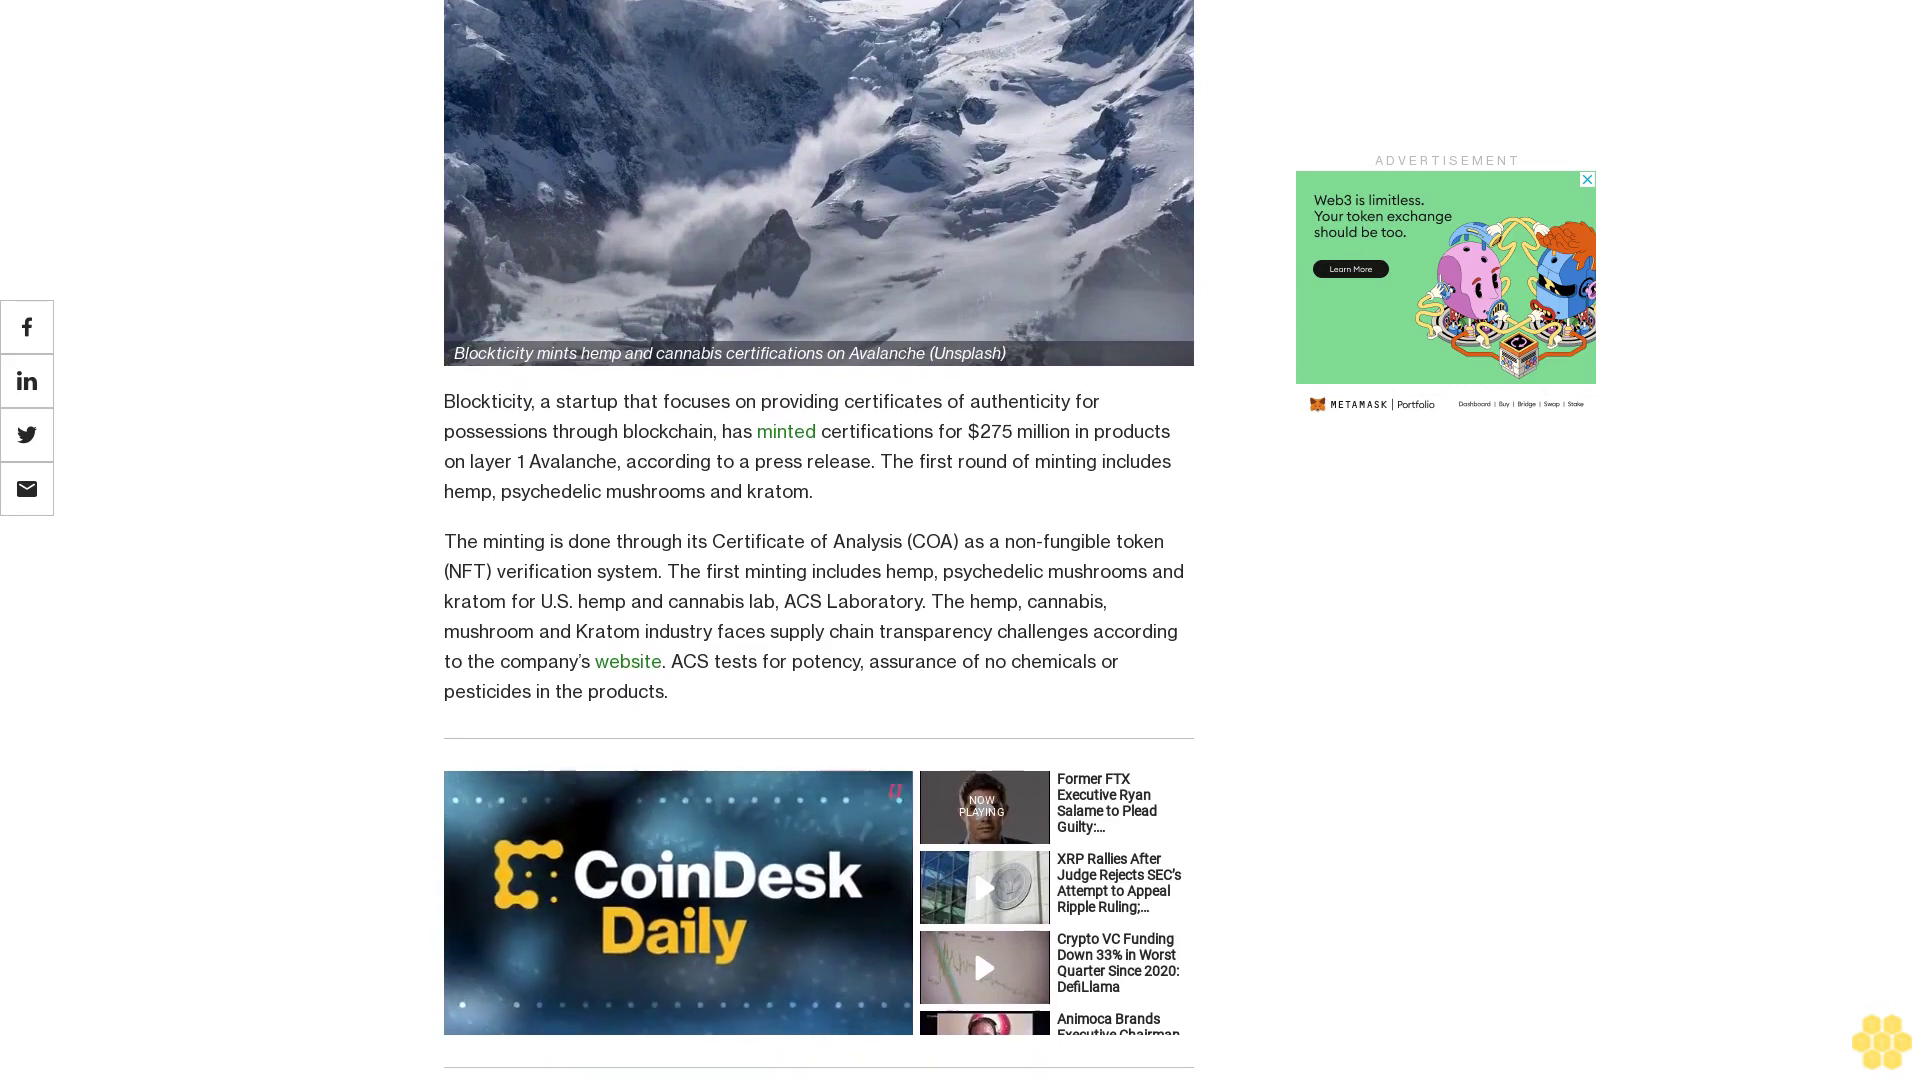
scroll(819, 540, down, 1)
scroll(820, 540, down, 1)
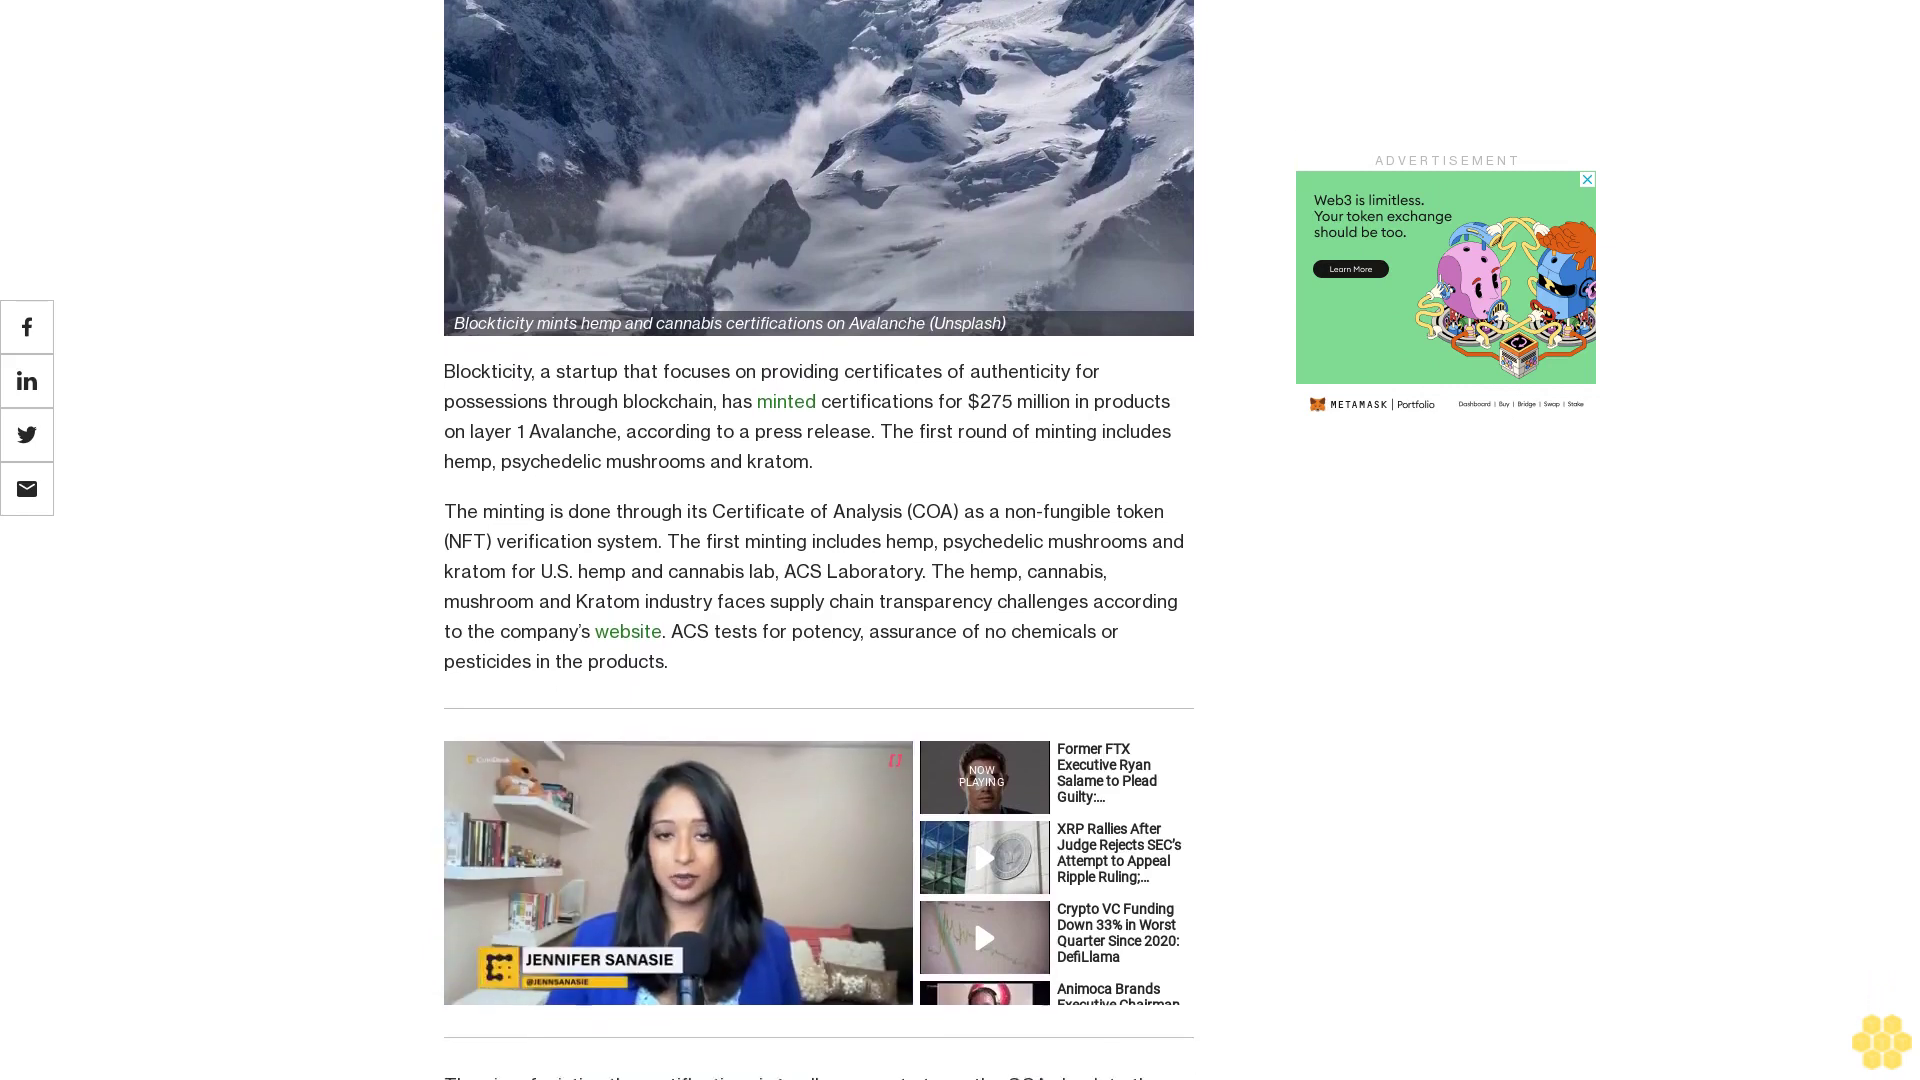
scroll(820, 540, down, 1)
scroll(819, 541, down, 1)
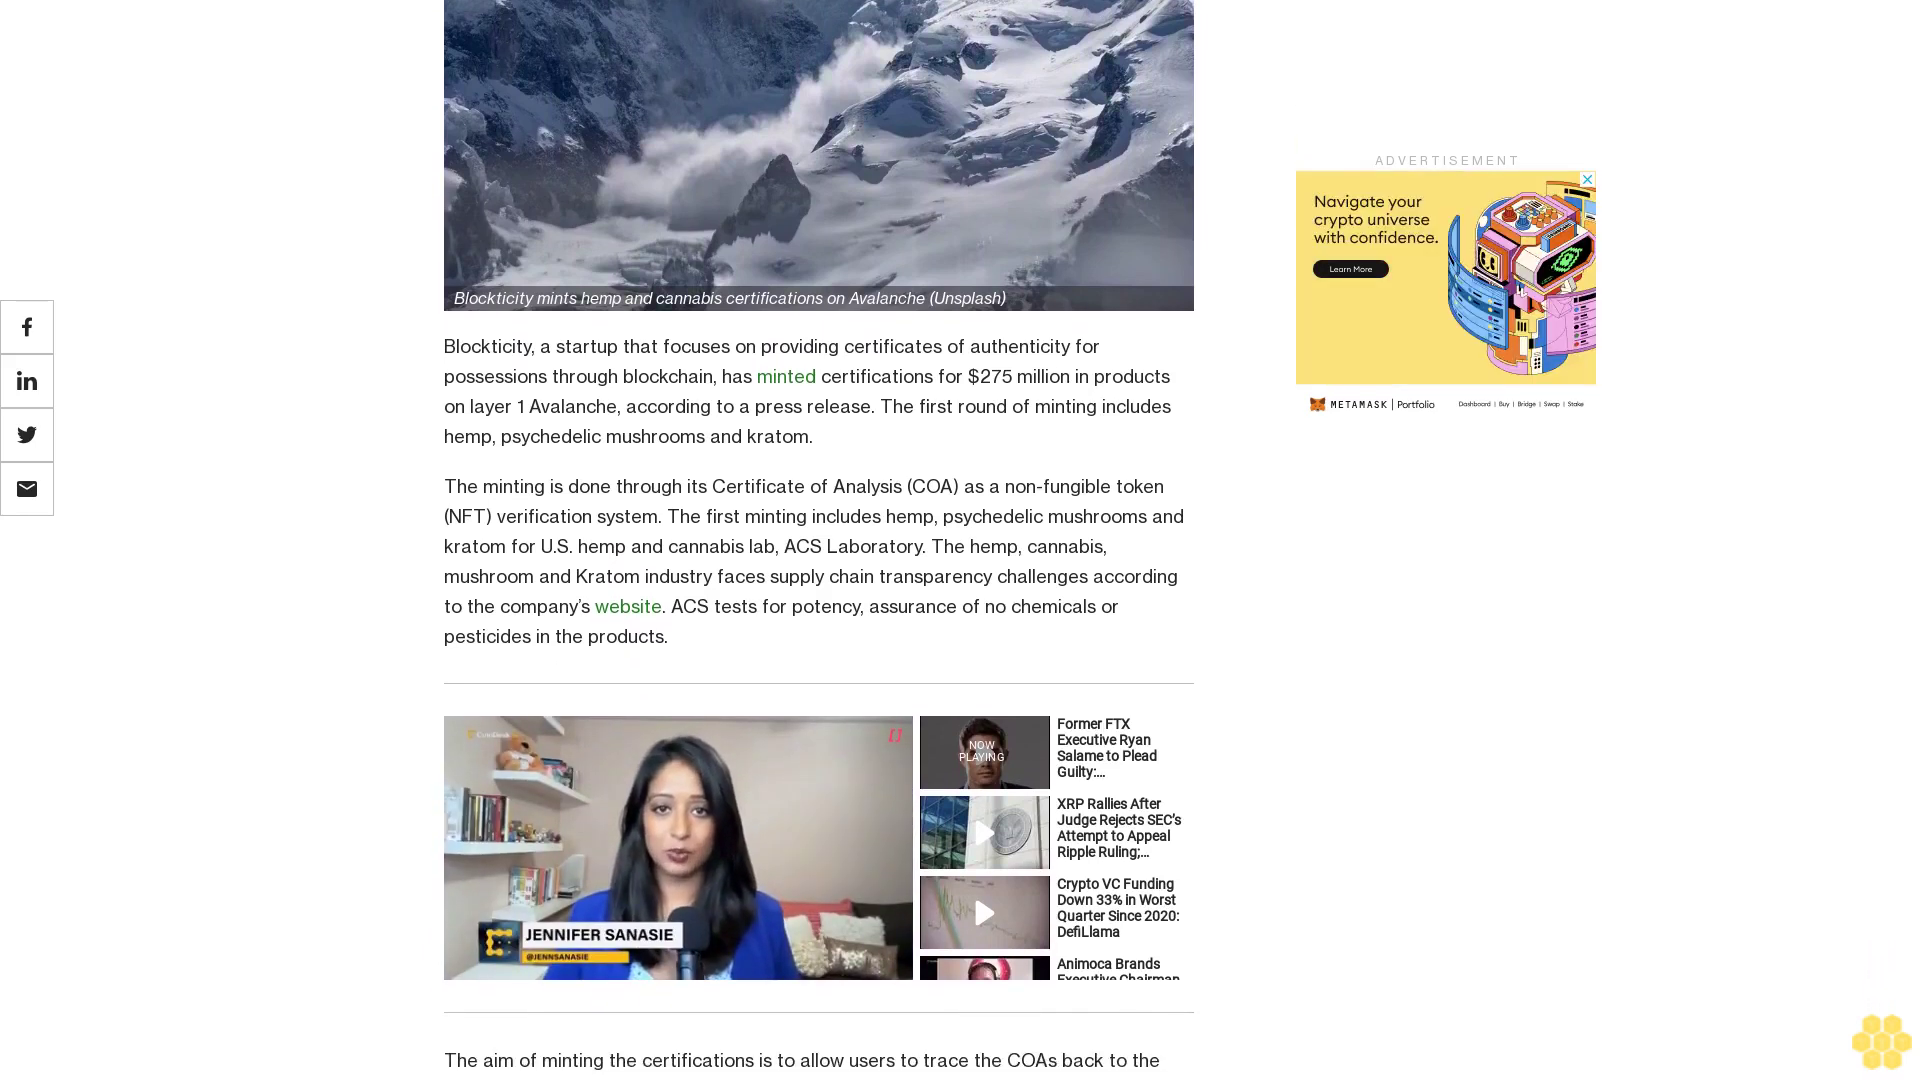
scroll(819, 539, down, 1)
scroll(820, 540, down, 1)
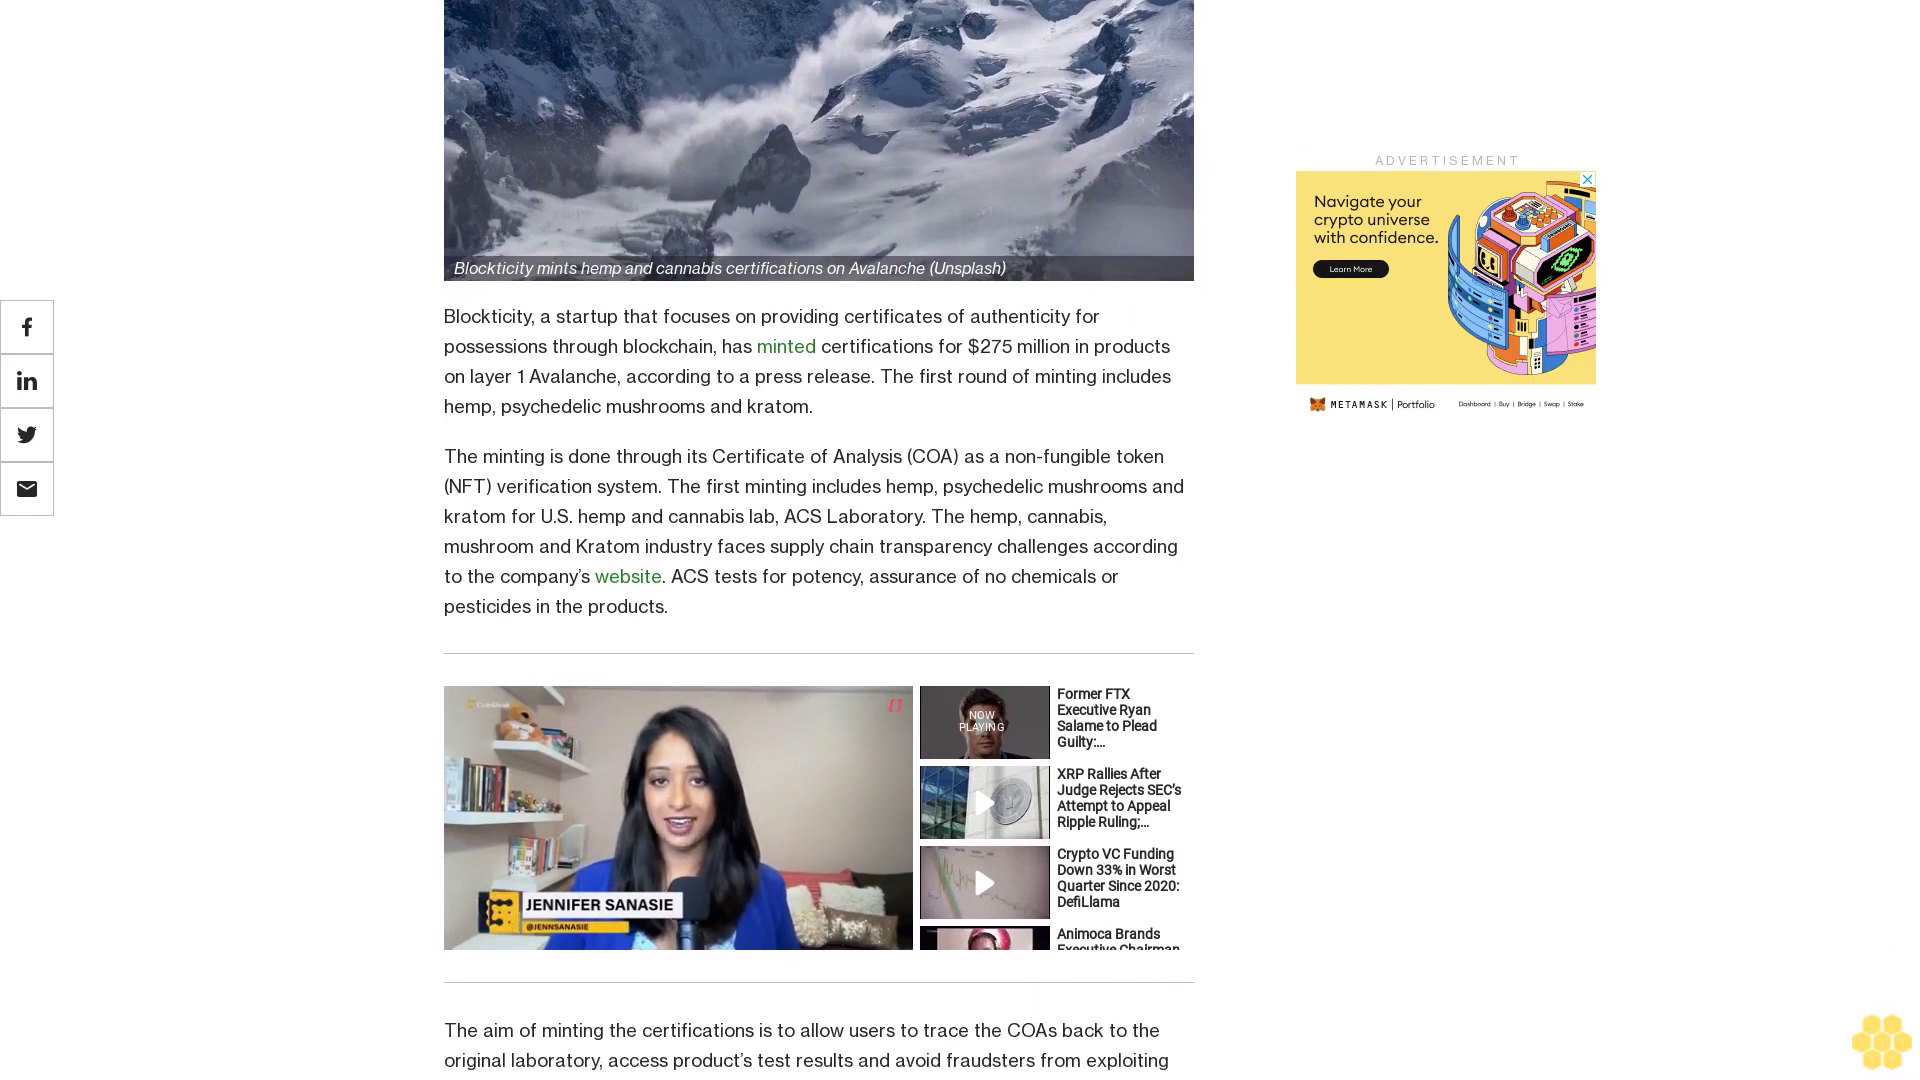
scroll(820, 540, down, 1)
scroll(819, 540, down, 1)
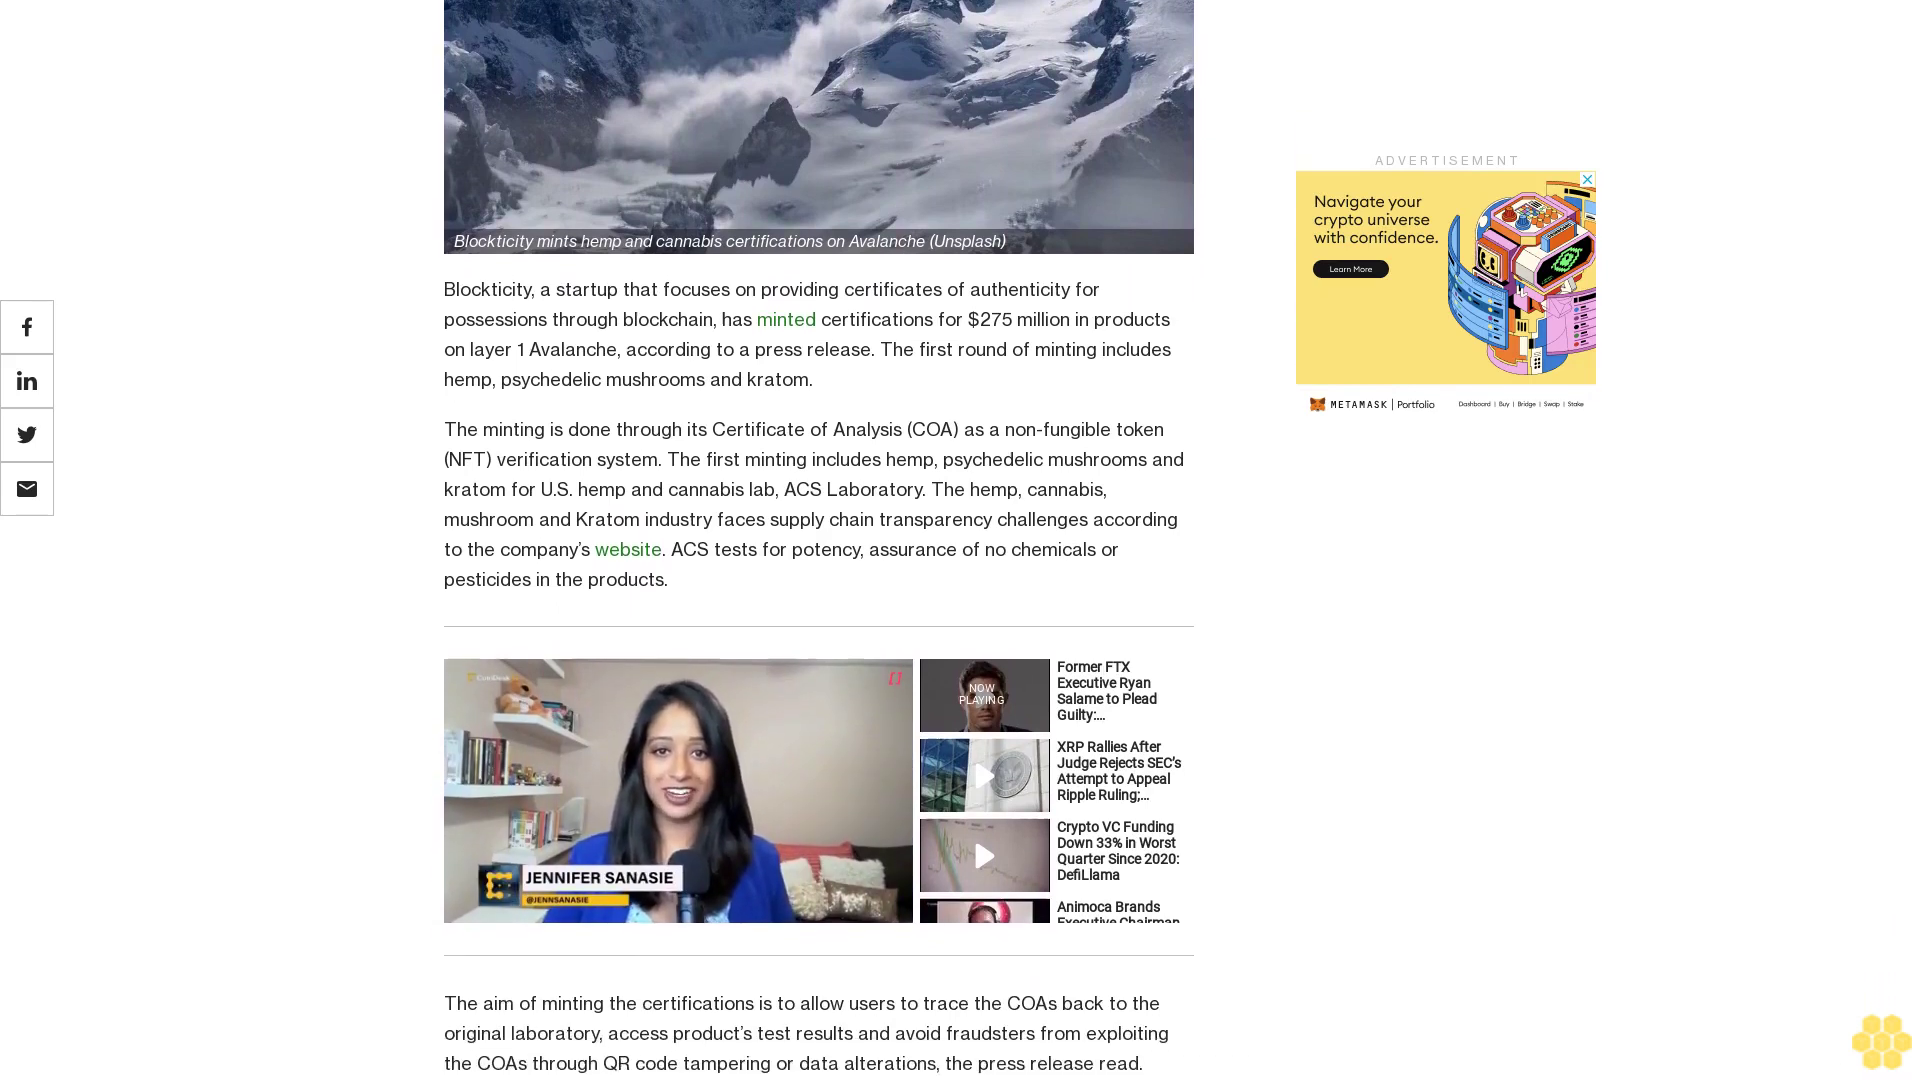
scroll(819, 540, down, 1)
scroll(820, 540, down, 1)
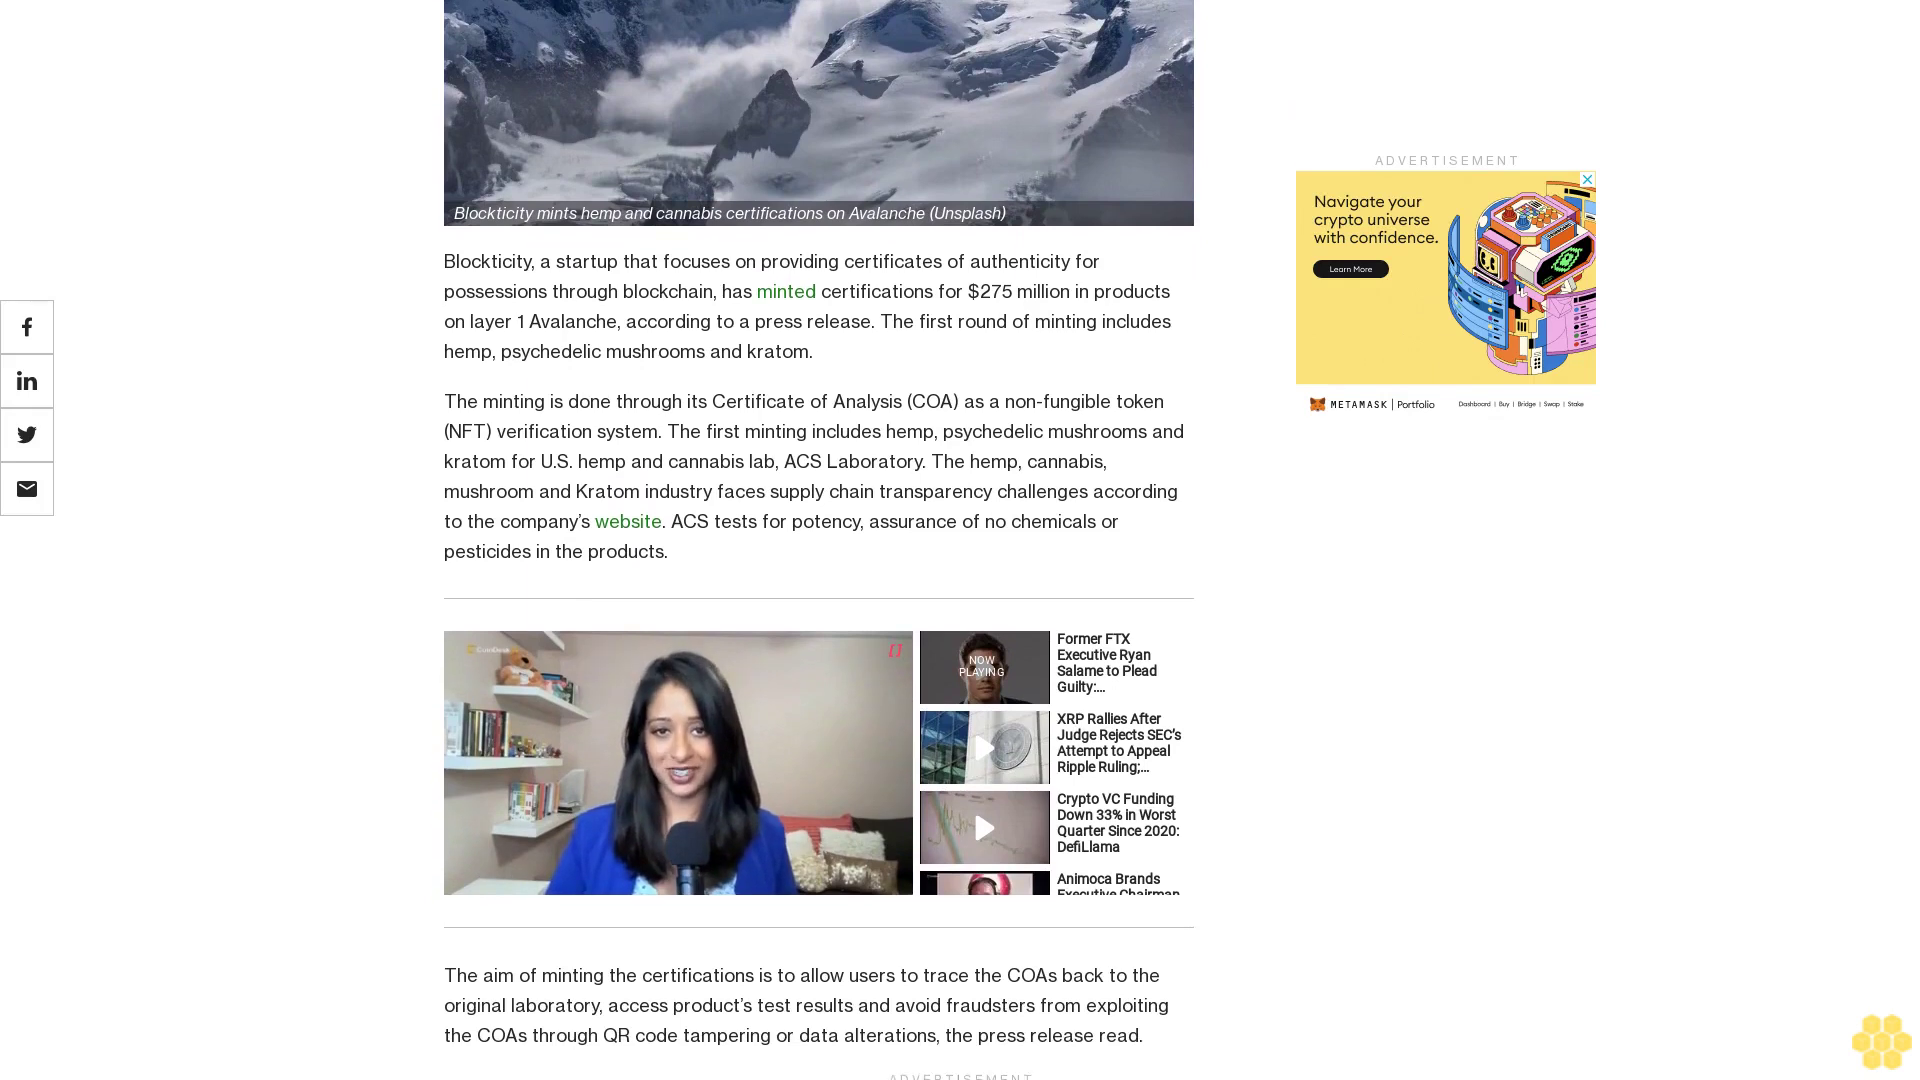
scroll(819, 541, down, 1)
scroll(819, 541, down, 1)
scroll(819, 541, down, 1)
scroll(819, 540, down, 1)
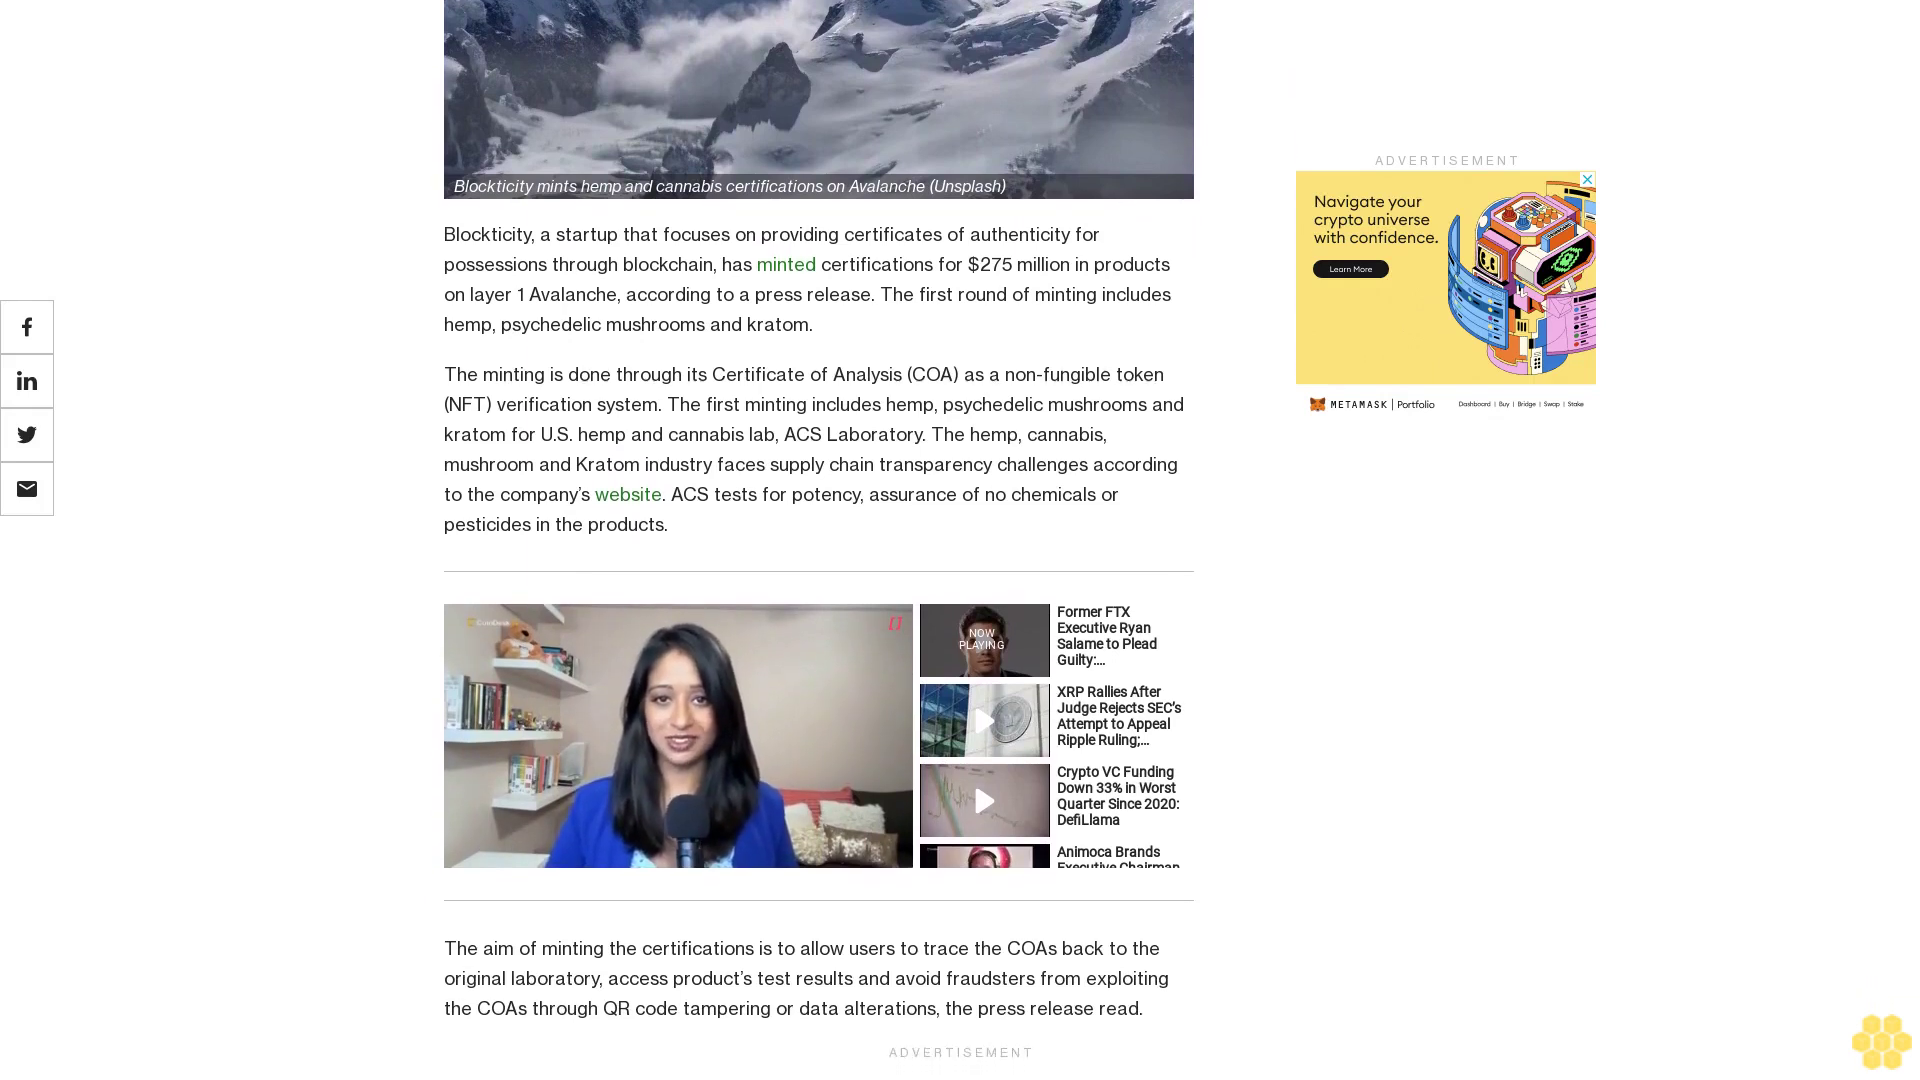
scroll(820, 540, down, 1)
scroll(820, 540, down, 1)
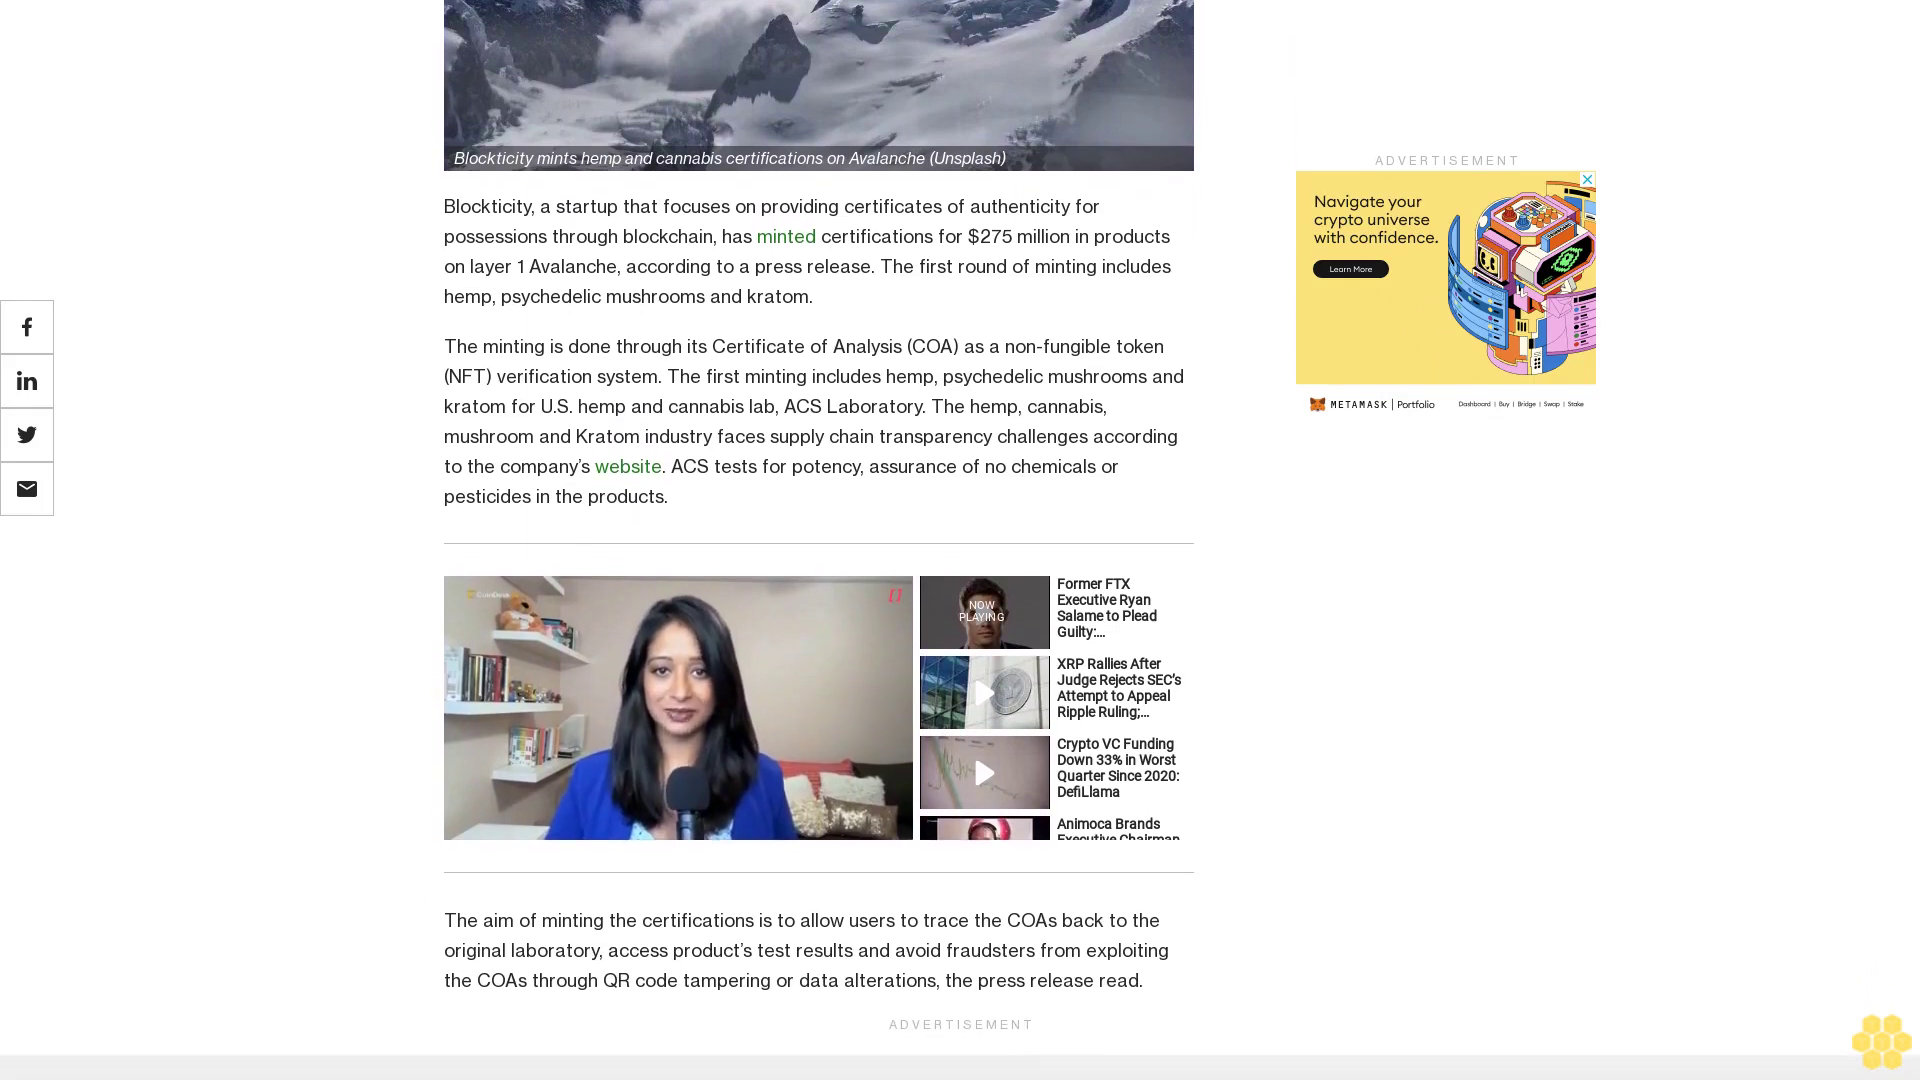
scroll(819, 541, down, 1)
scroll(819, 541, down, 1)
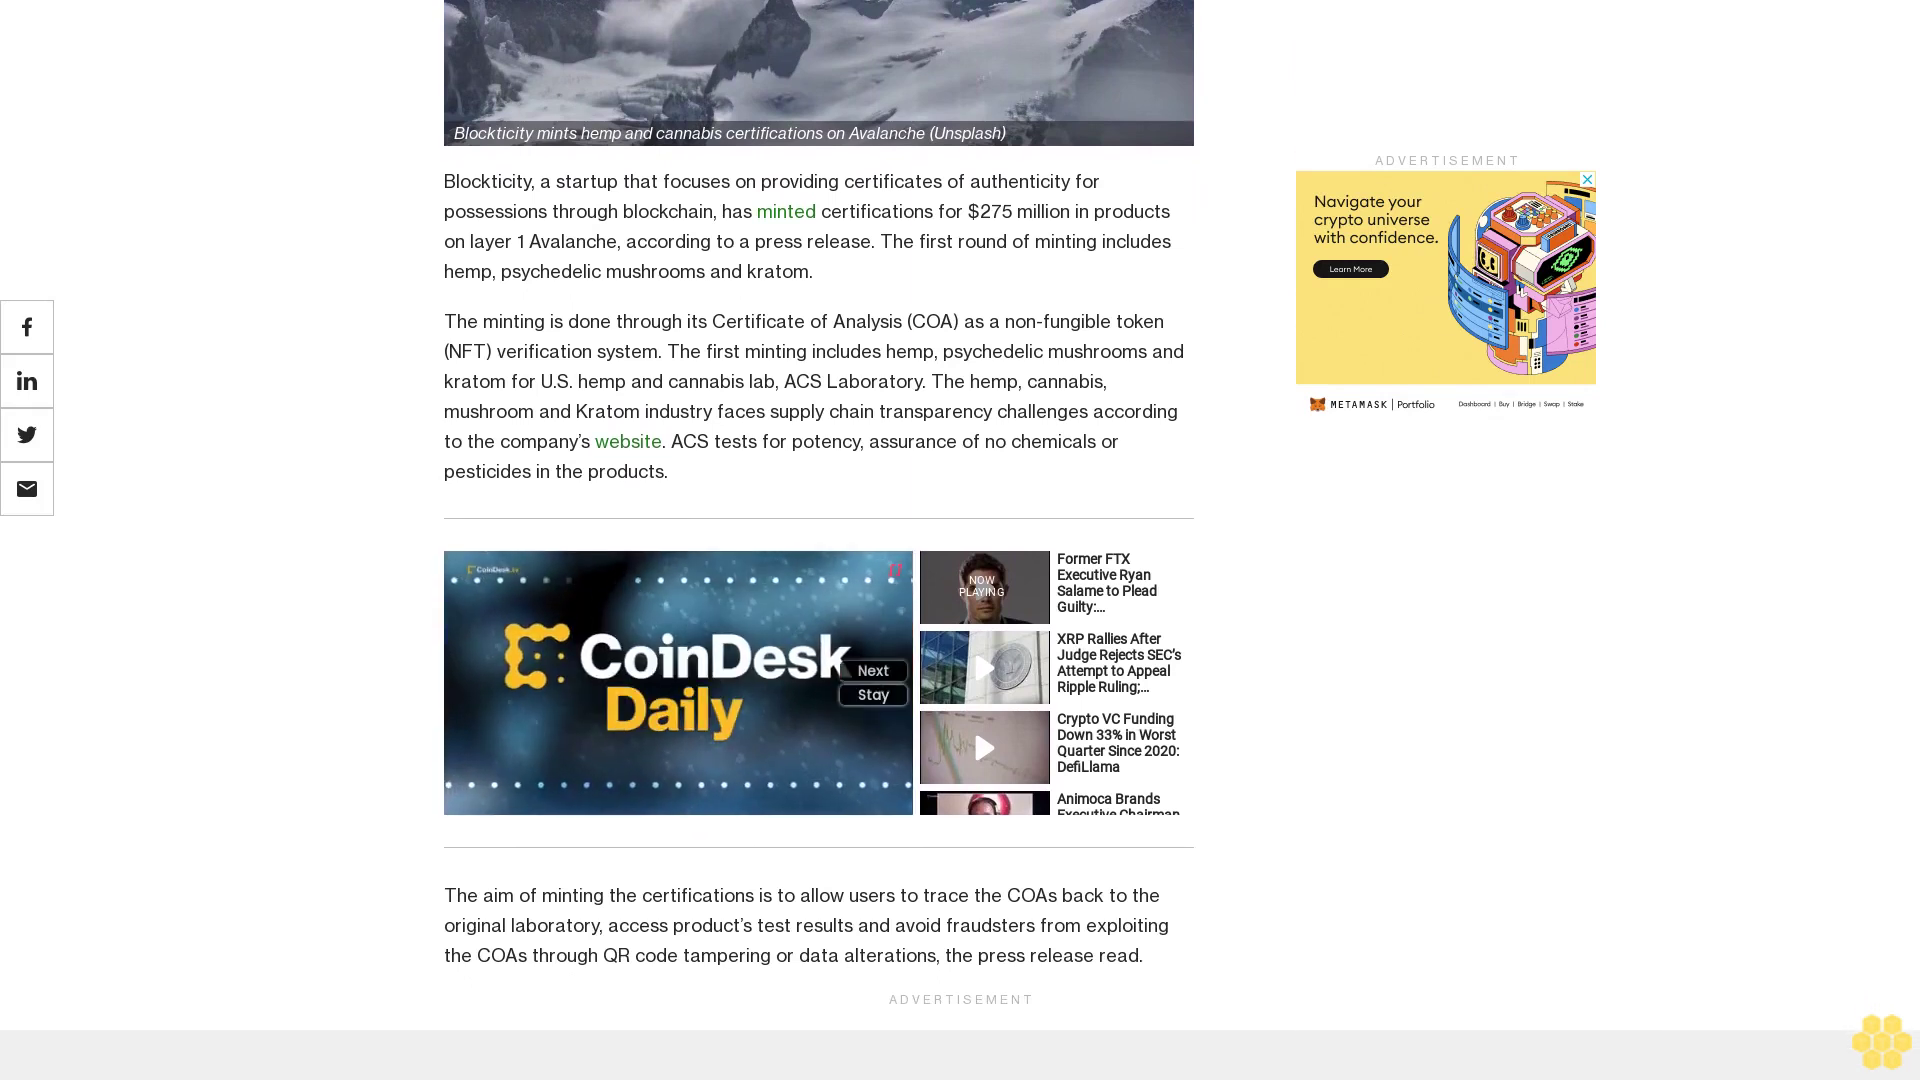
scroll(819, 541, down, 1)
scroll(820, 540, down, 1)
scroll(820, 541, down, 1)
scroll(818, 540, down, 1)
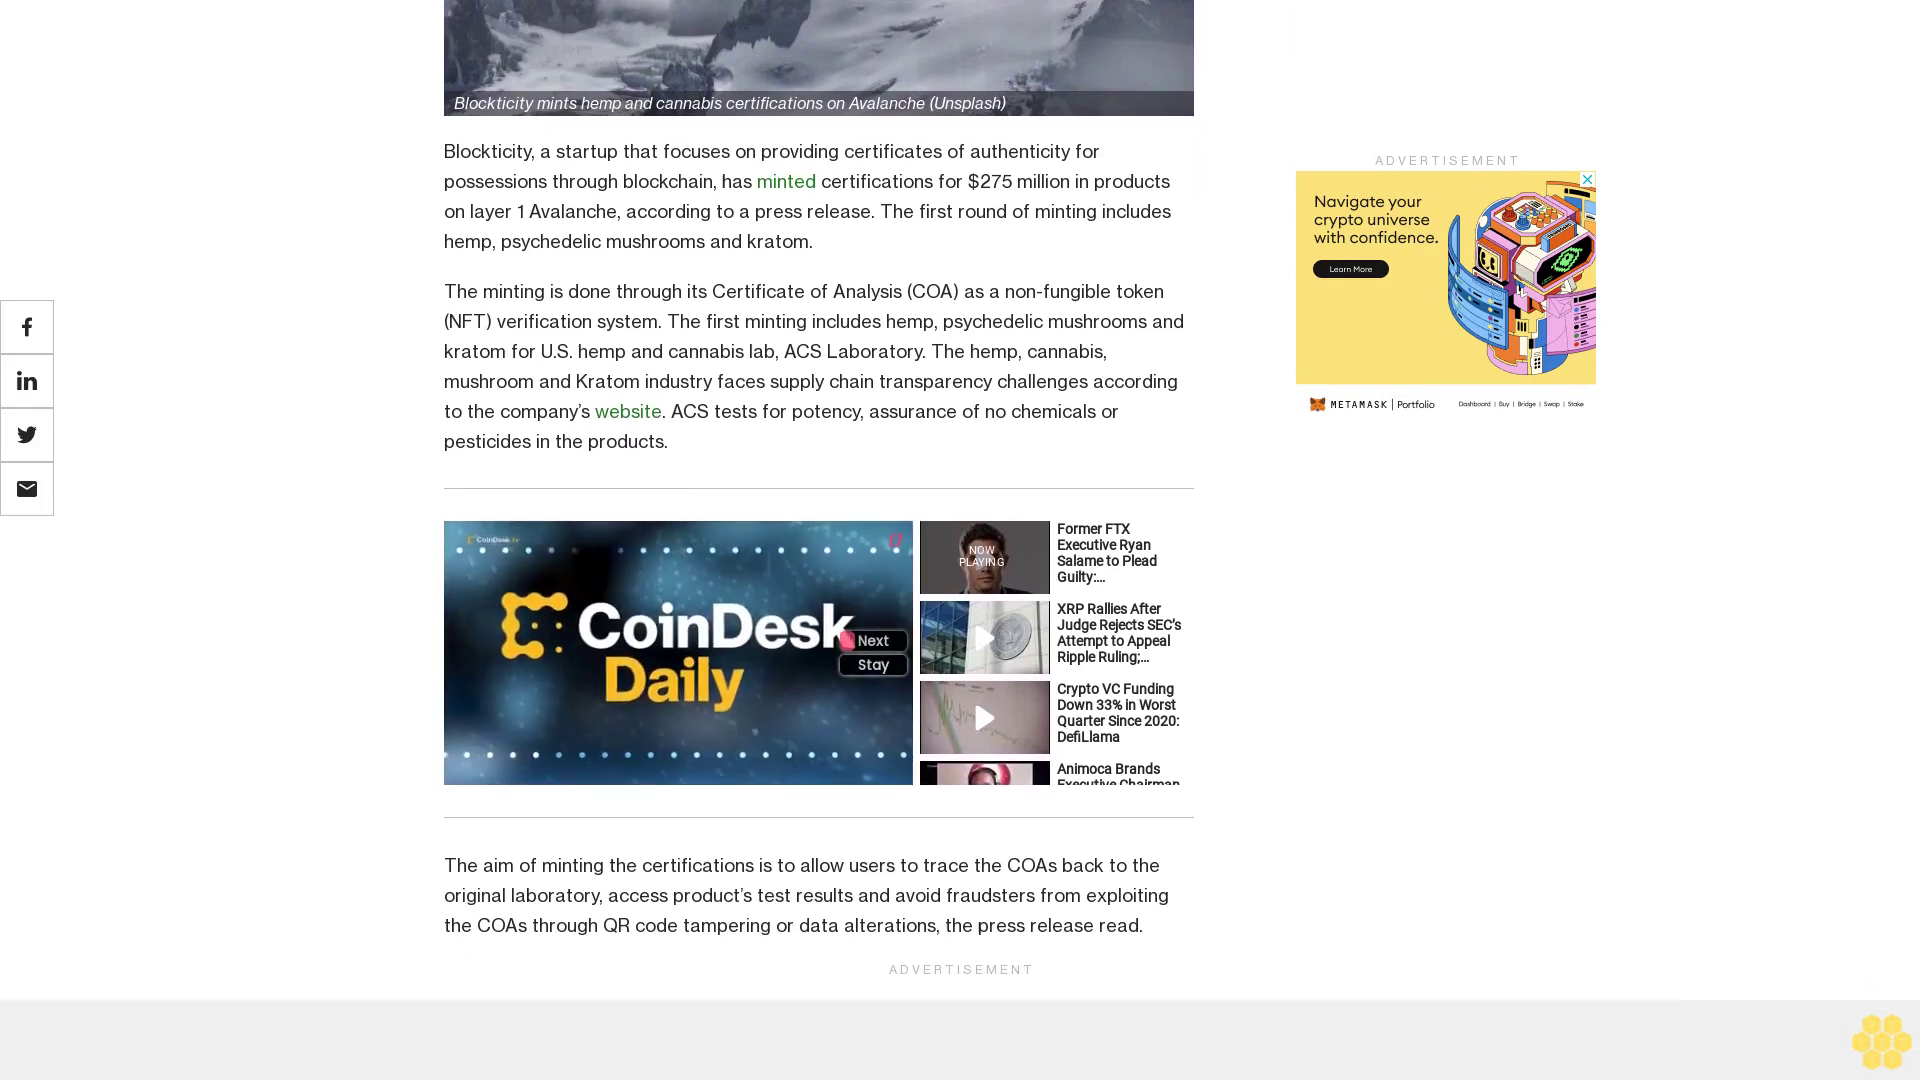
scroll(819, 541, down, 1)
scroll(819, 540, down, 1)
scroll(819, 541, down, 1)
scroll(820, 539, down, 1)
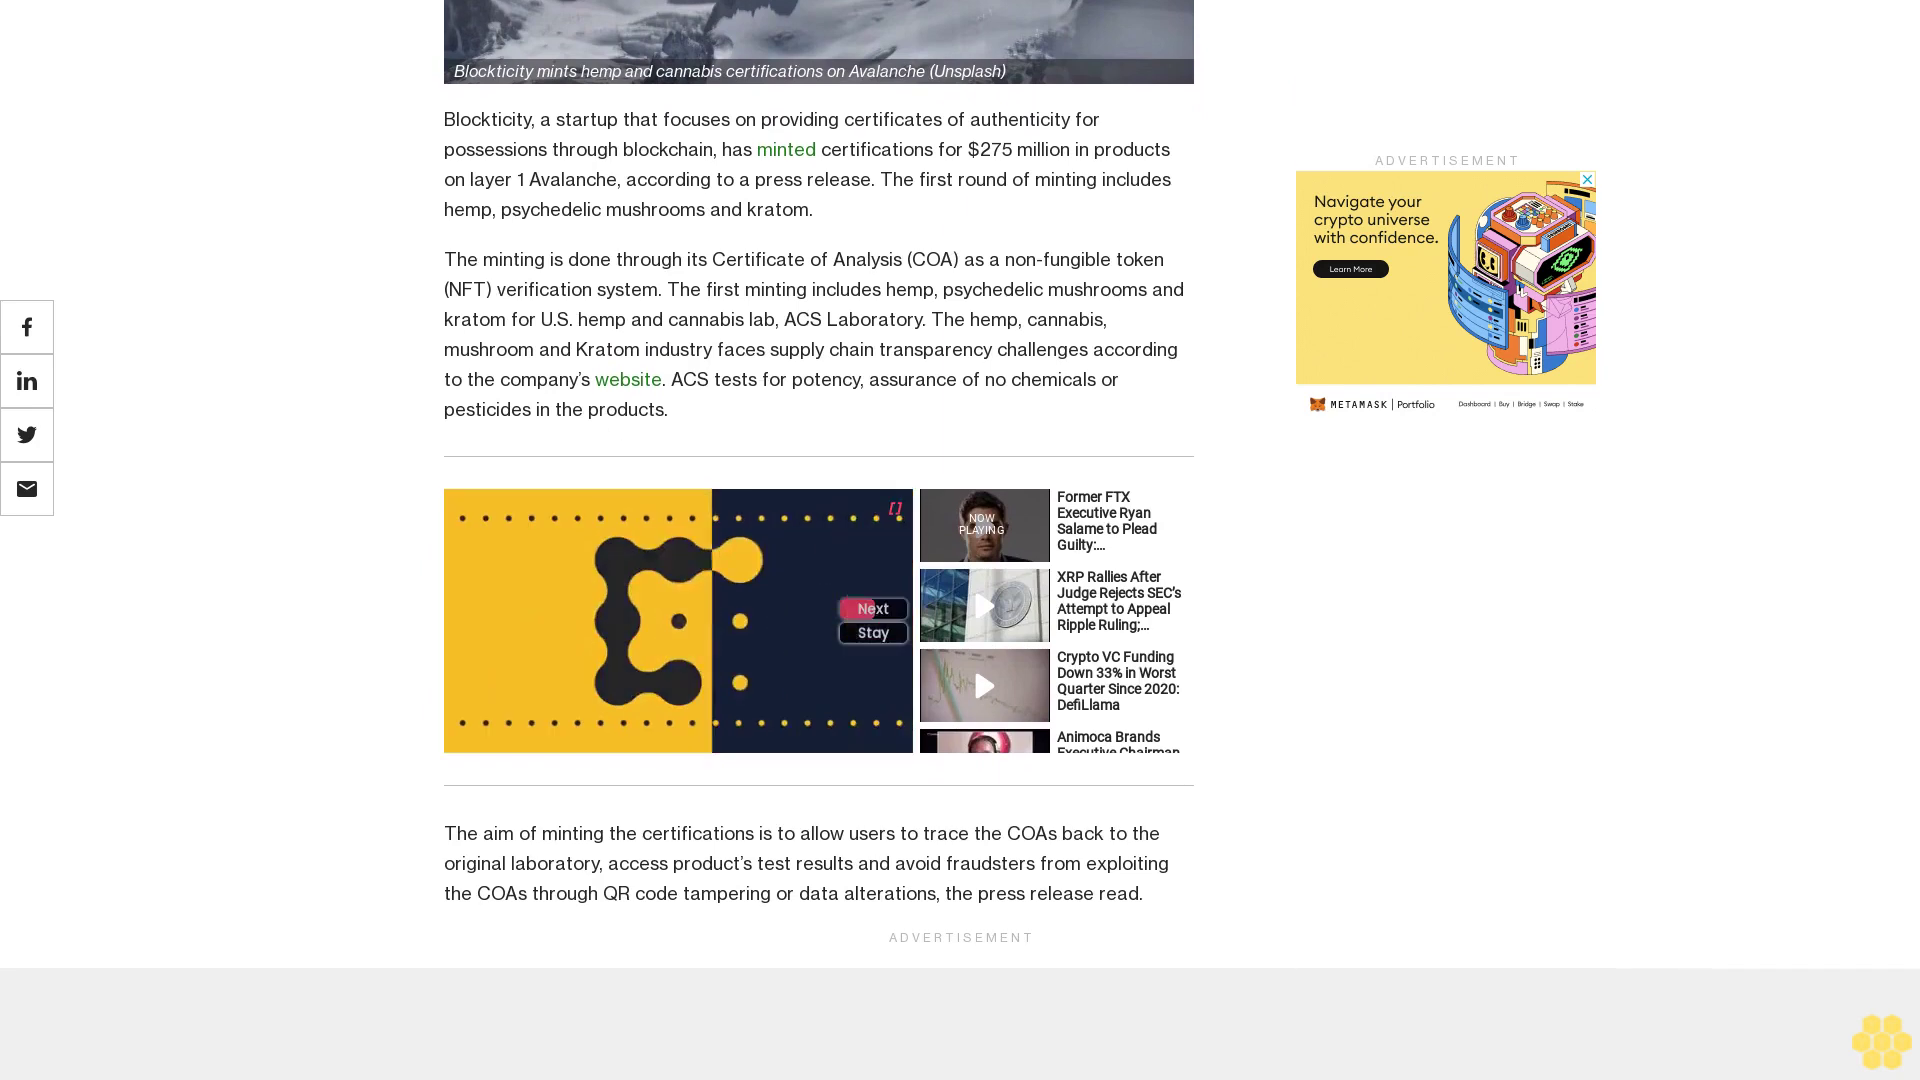
scroll(820, 541, down, 1)
scroll(820, 540, down, 1)
scroll(819, 540, down, 1)
scroll(819, 540, down, 1)
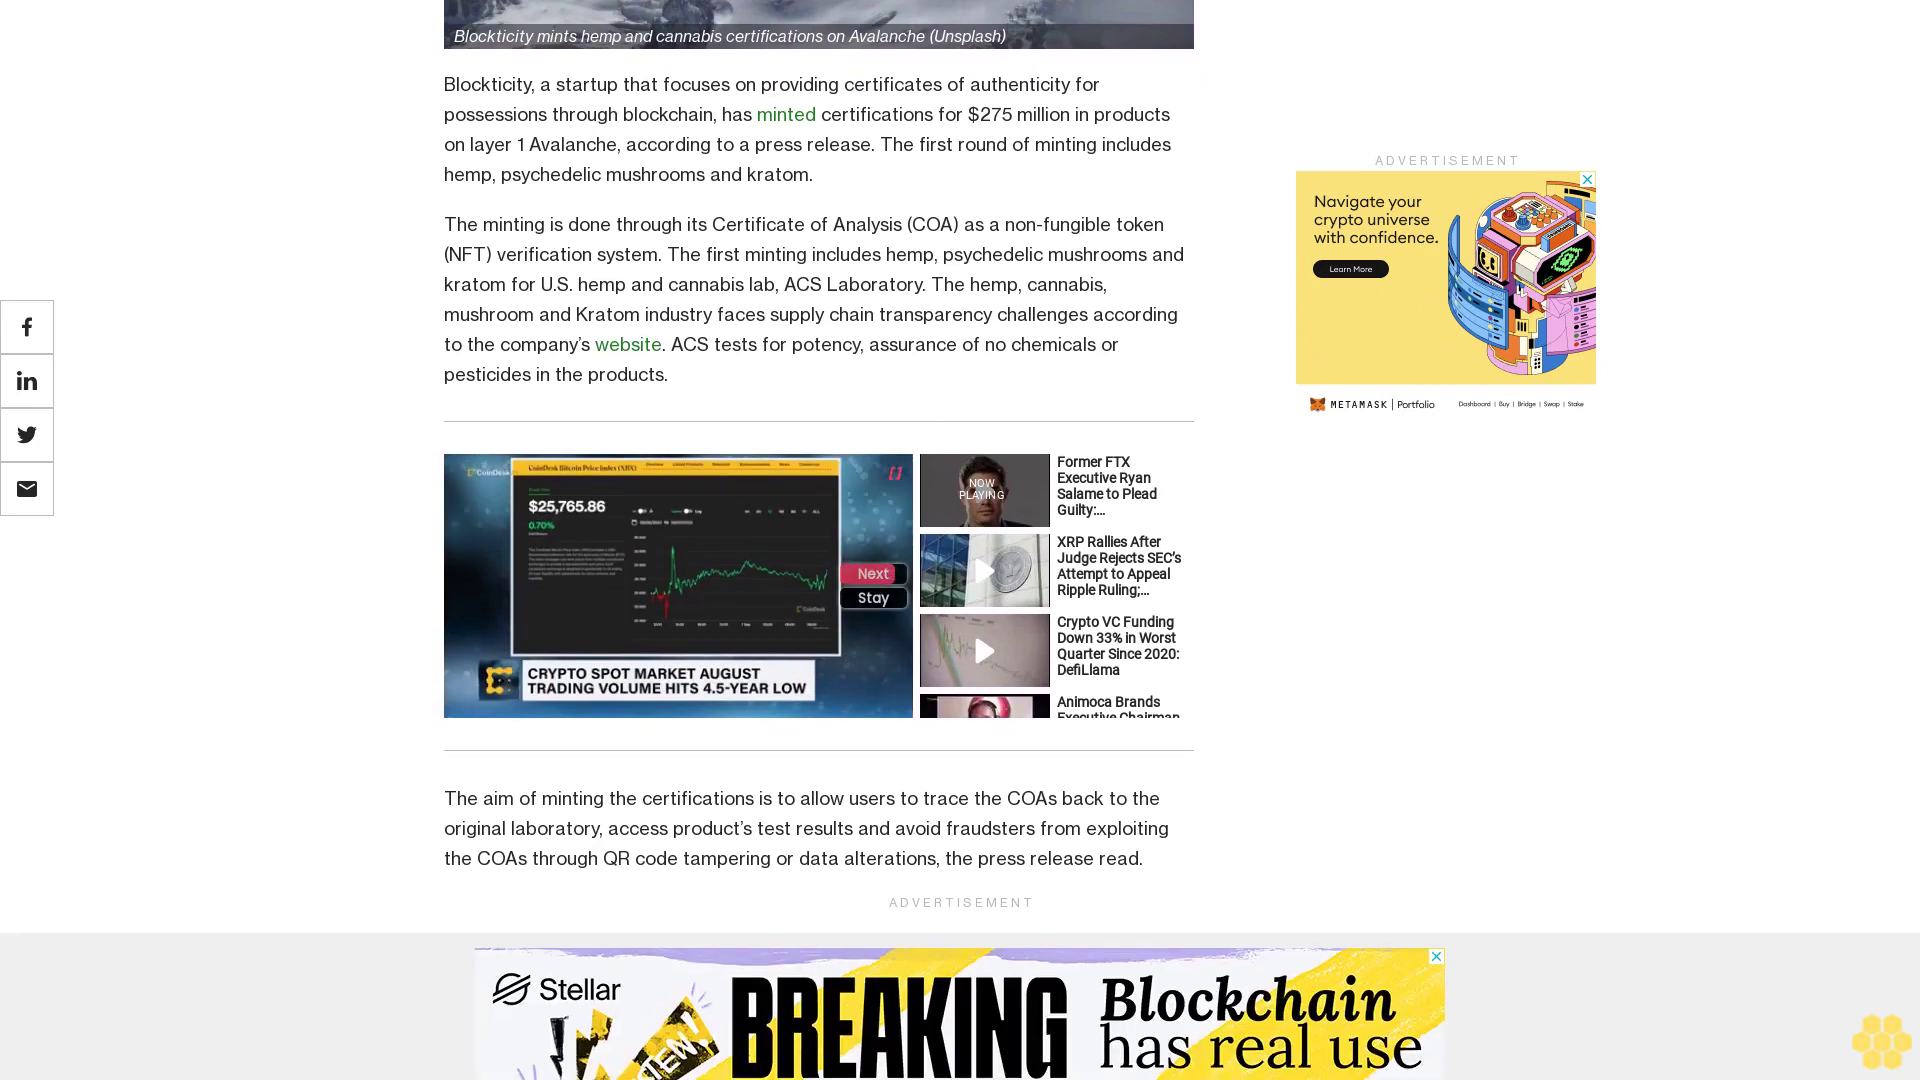
scroll(819, 540, down, 1)
scroll(820, 540, down, 1)
scroll(819, 540, down, 1)
scroll(819, 541, down, 1)
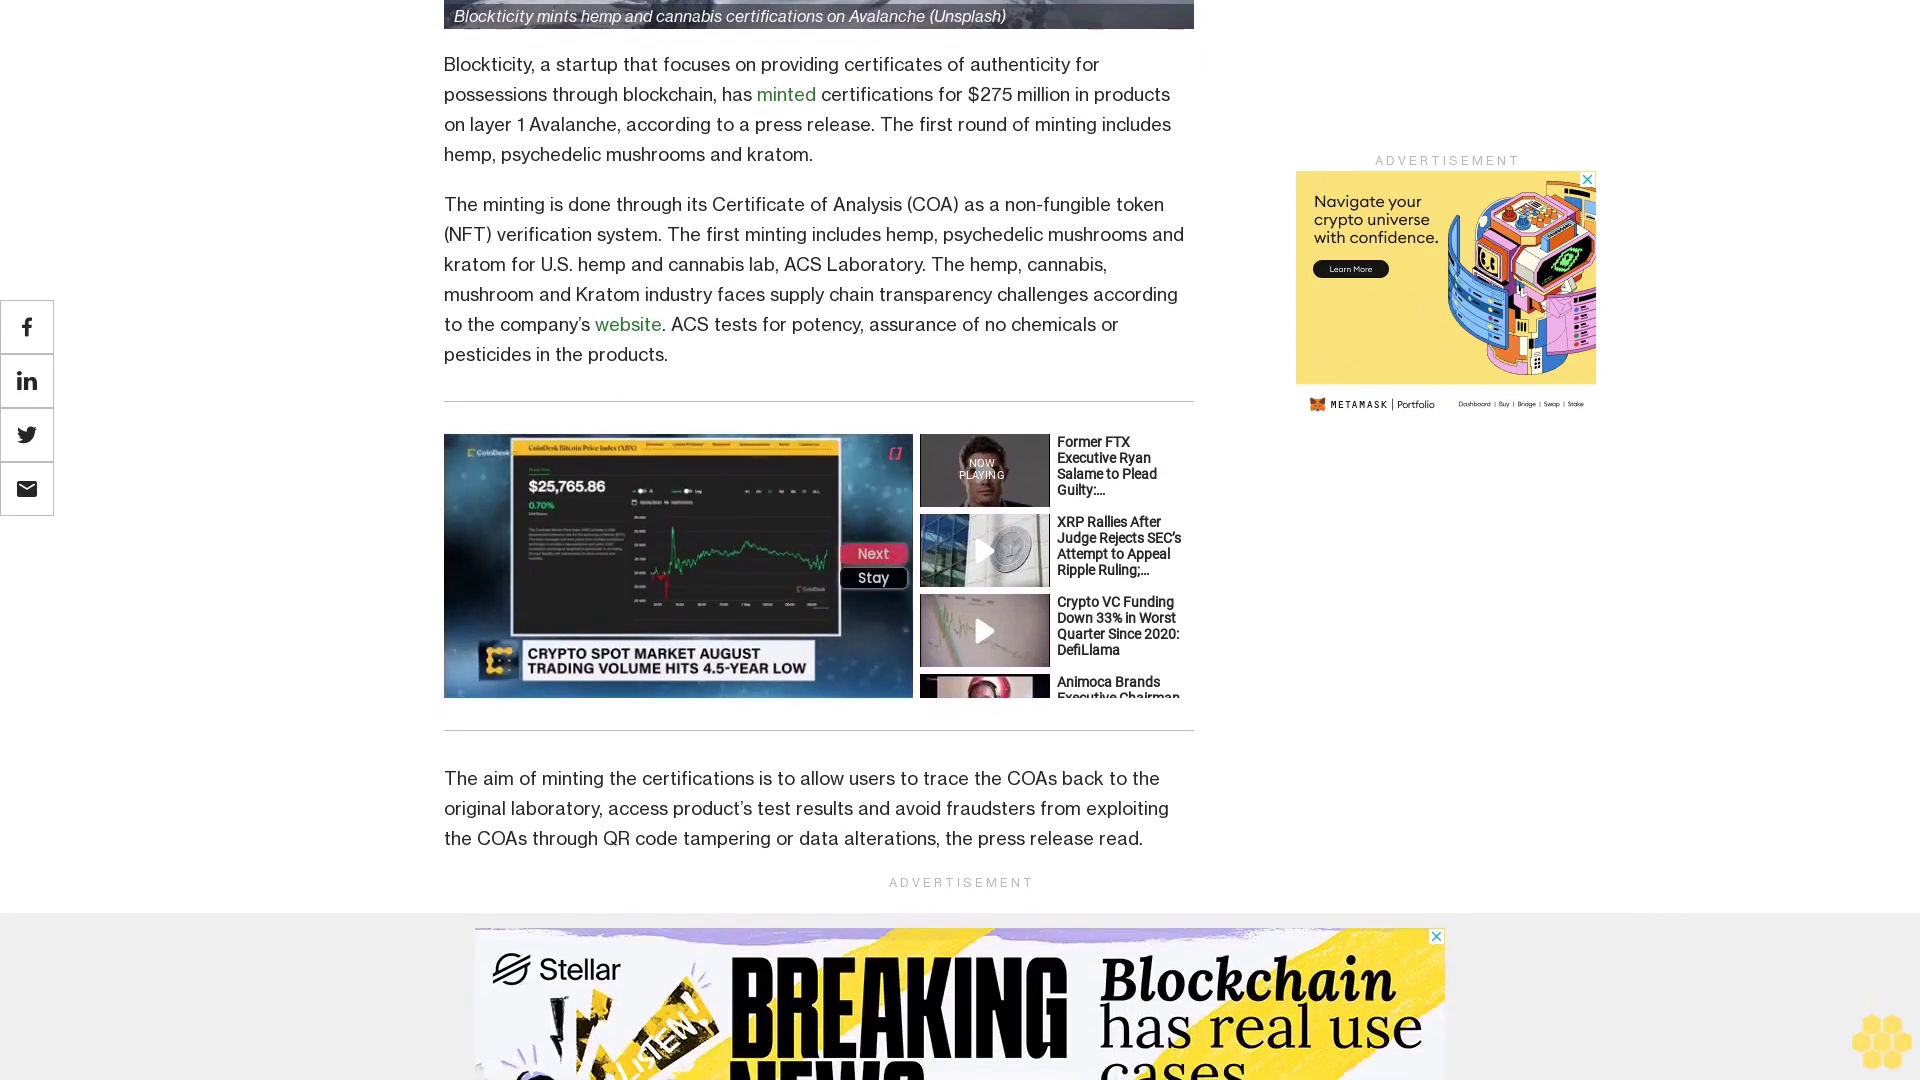
scroll(819, 541, down, 1)
scroll(818, 540, down, 1)
scroll(820, 540, down, 1)
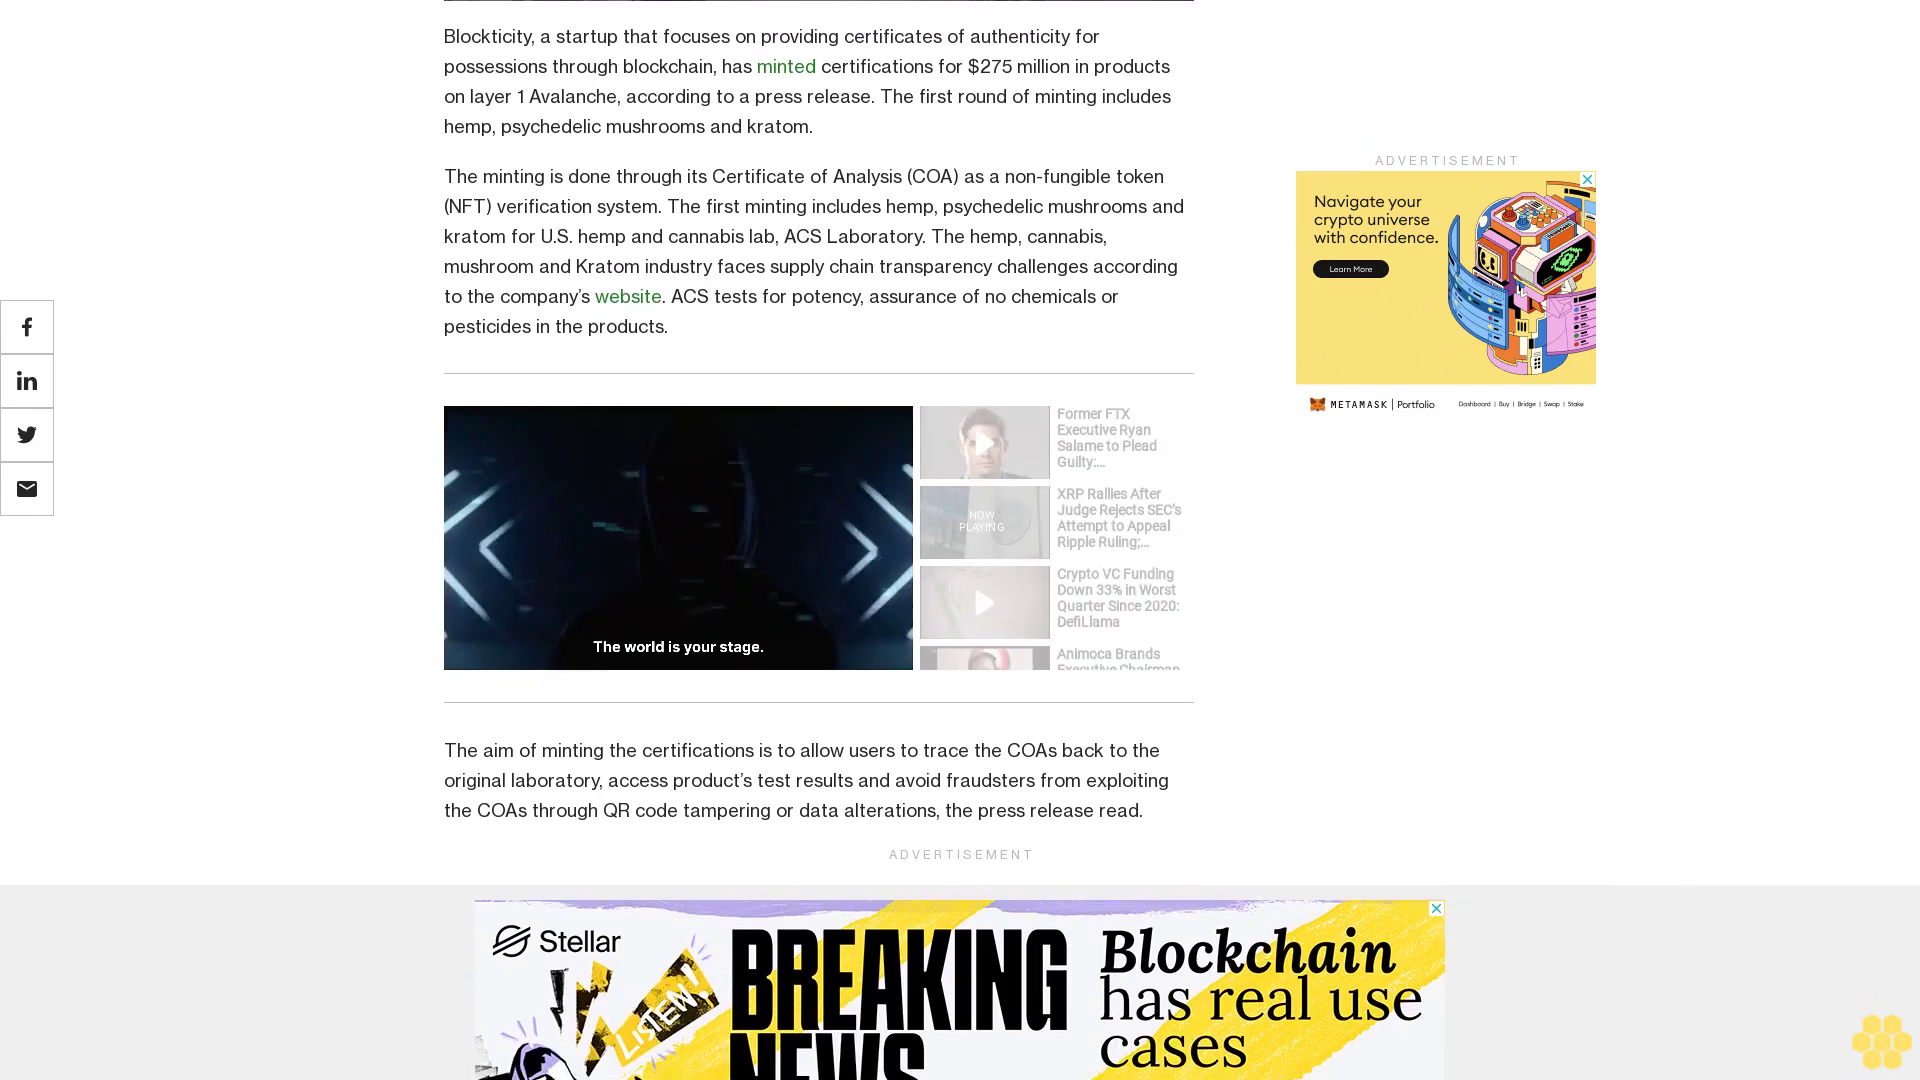
scroll(819, 541, down, 1)
scroll(819, 540, down, 1)
scroll(819, 541, down, 1)
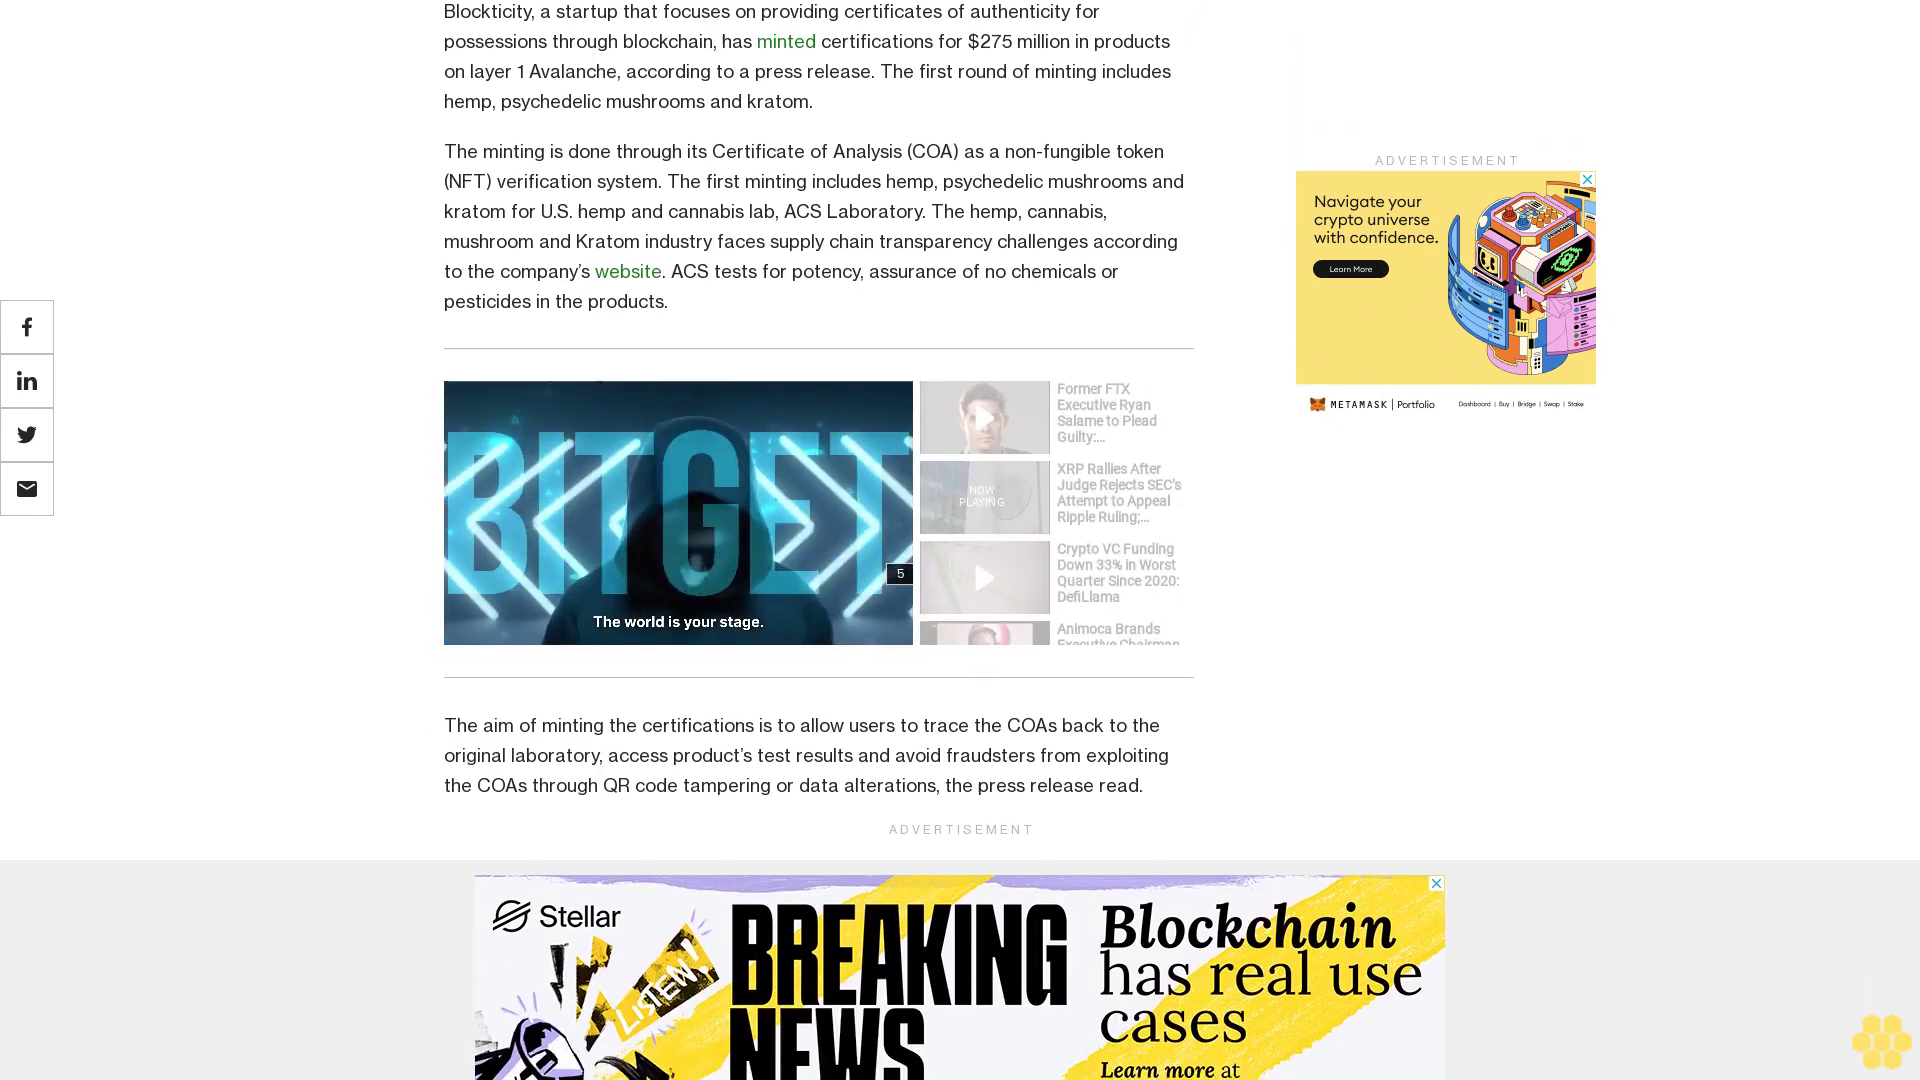
scroll(820, 540, down, 1)
scroll(820, 541, down, 1)
scroll(819, 539, down, 1)
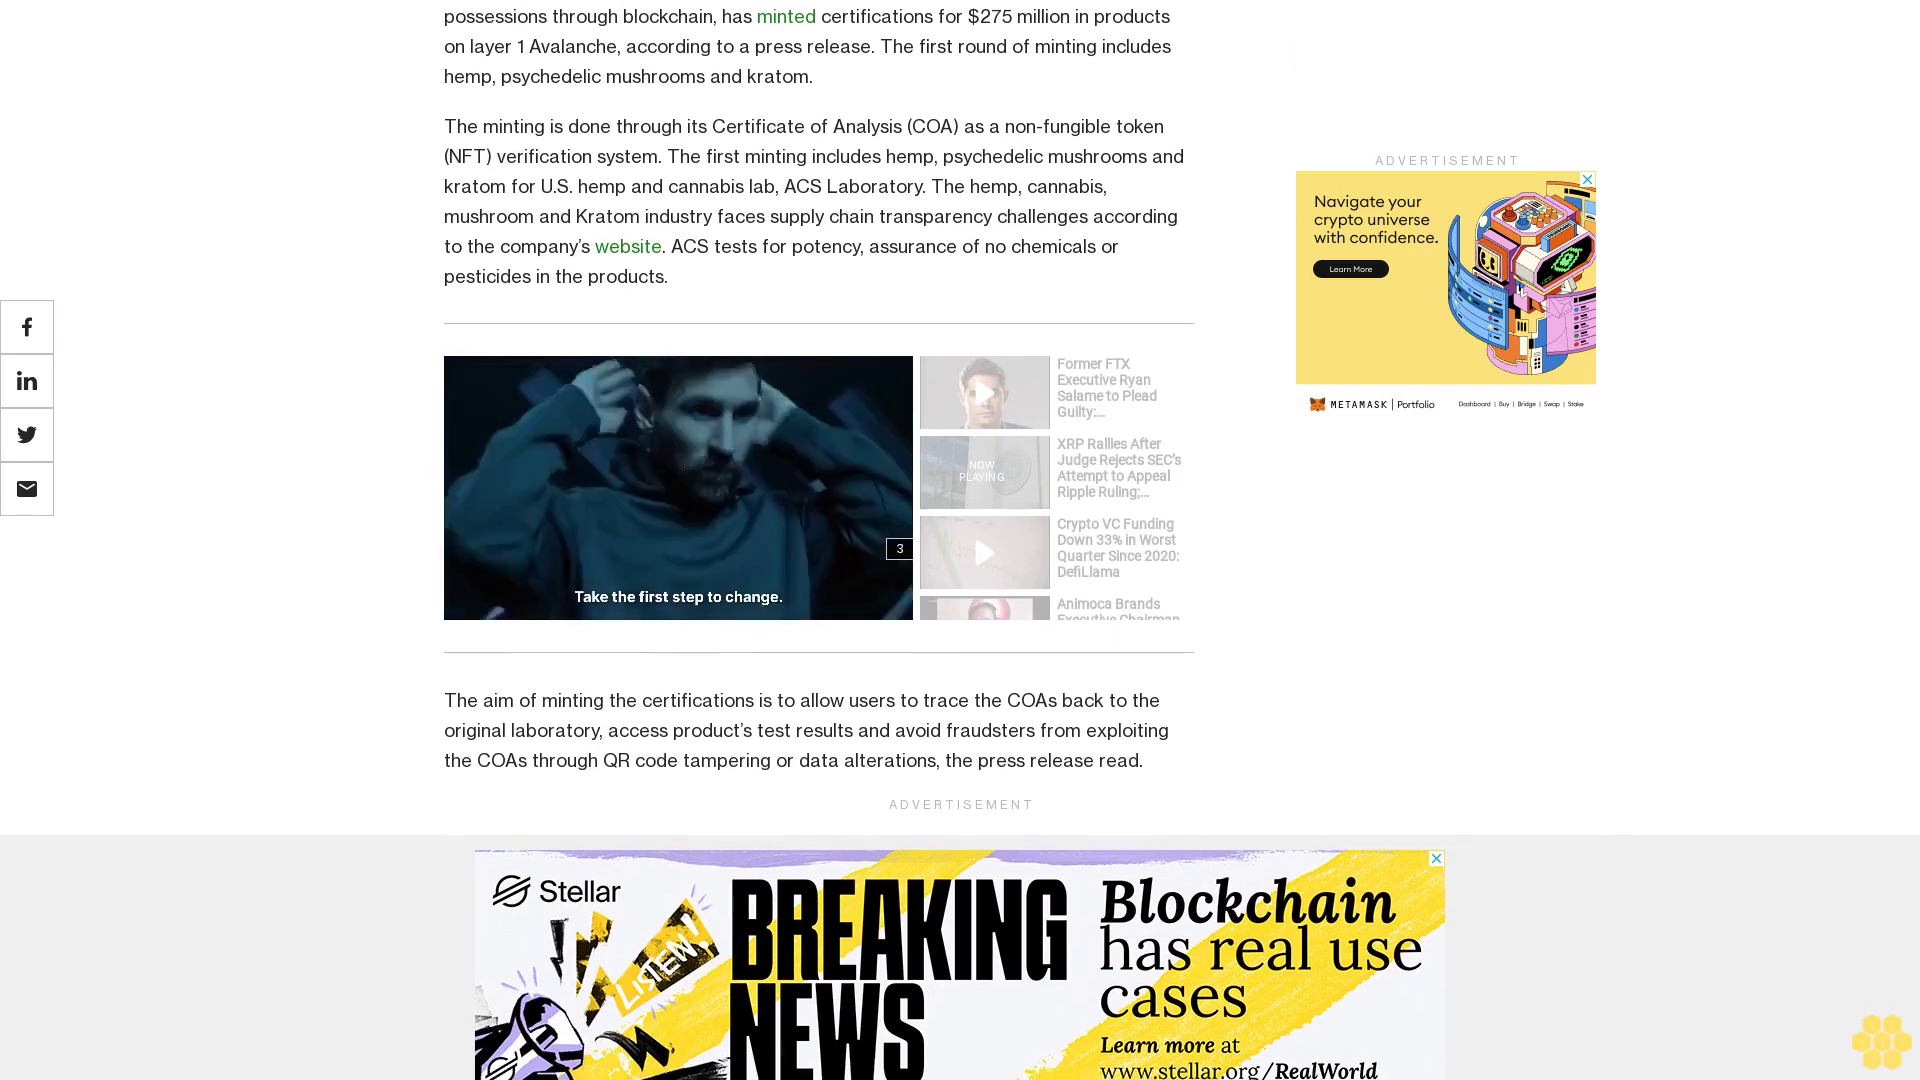
scroll(819, 541, down, 1)
scroll(819, 540, down, 1)
scroll(820, 541, down, 1)
scroll(820, 541, down, 1)
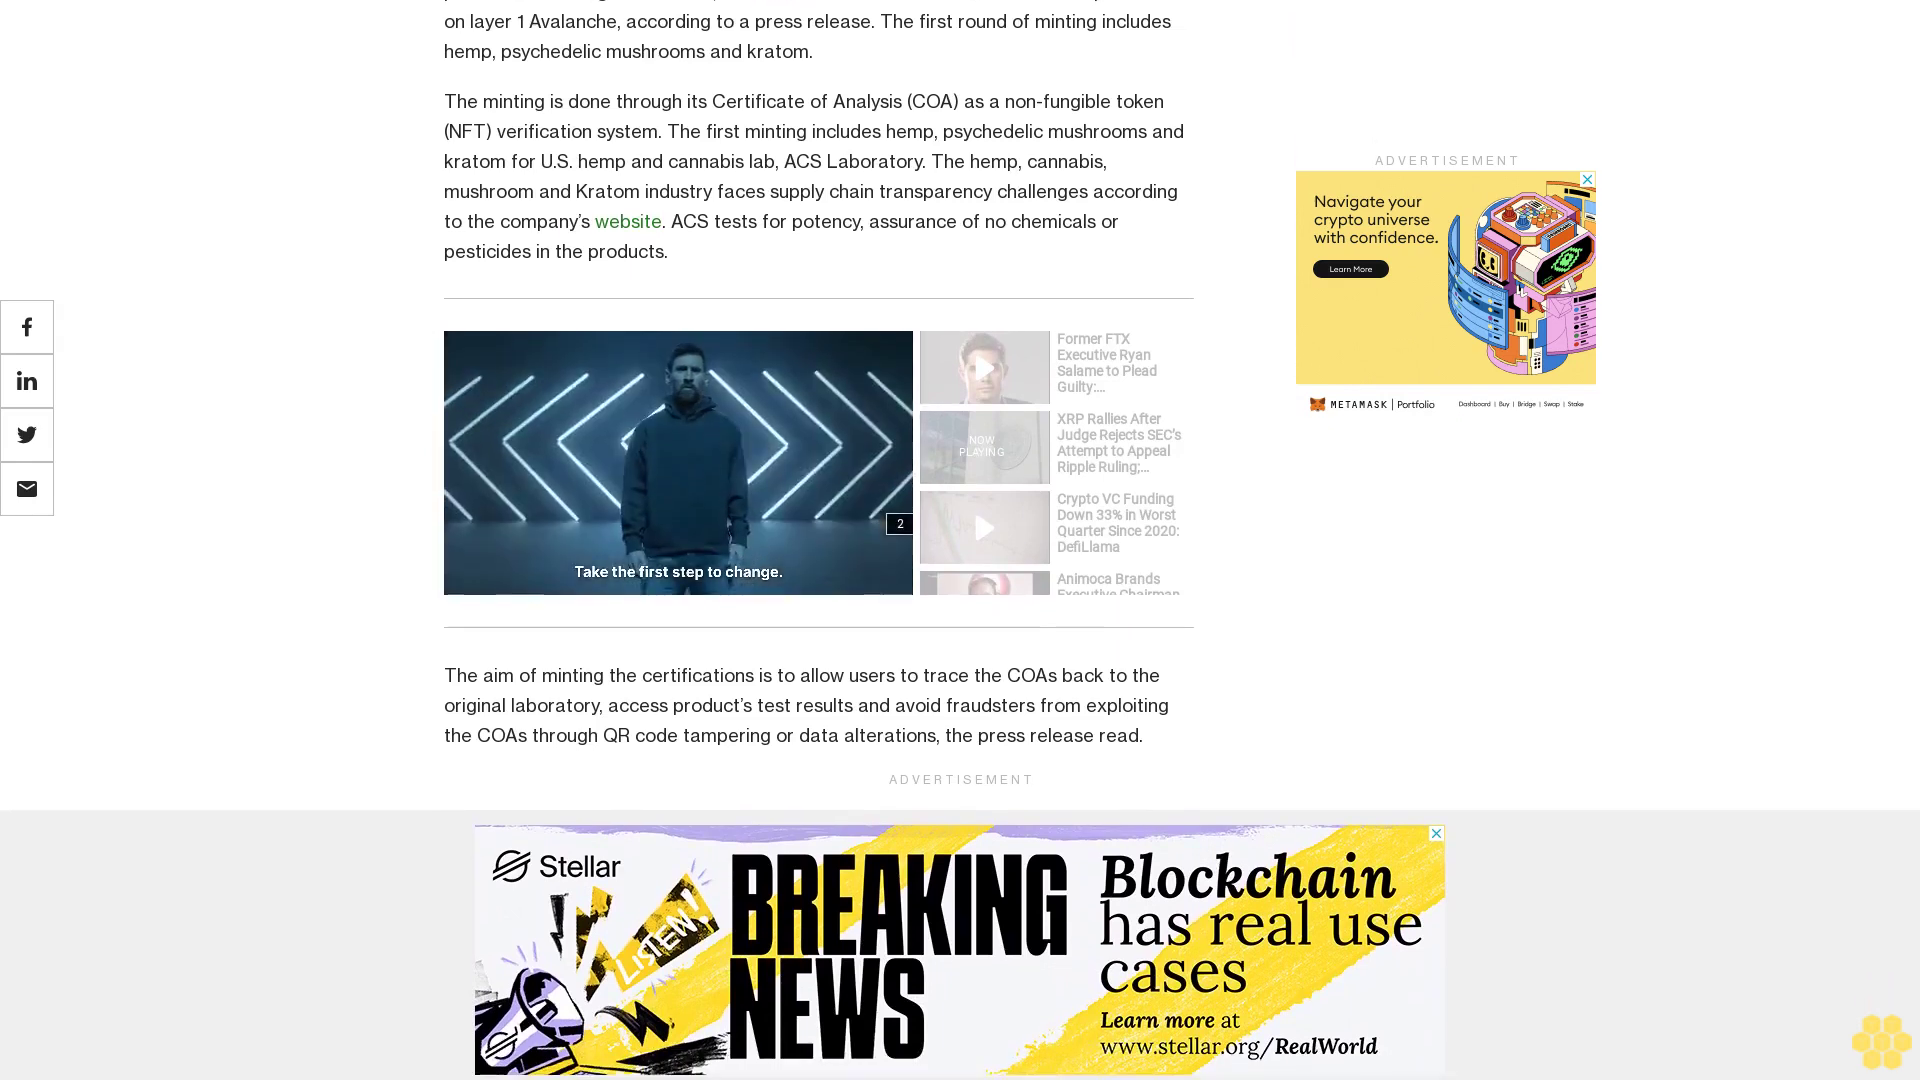
scroll(818, 540, down, 1)
scroll(819, 540, down, 1)
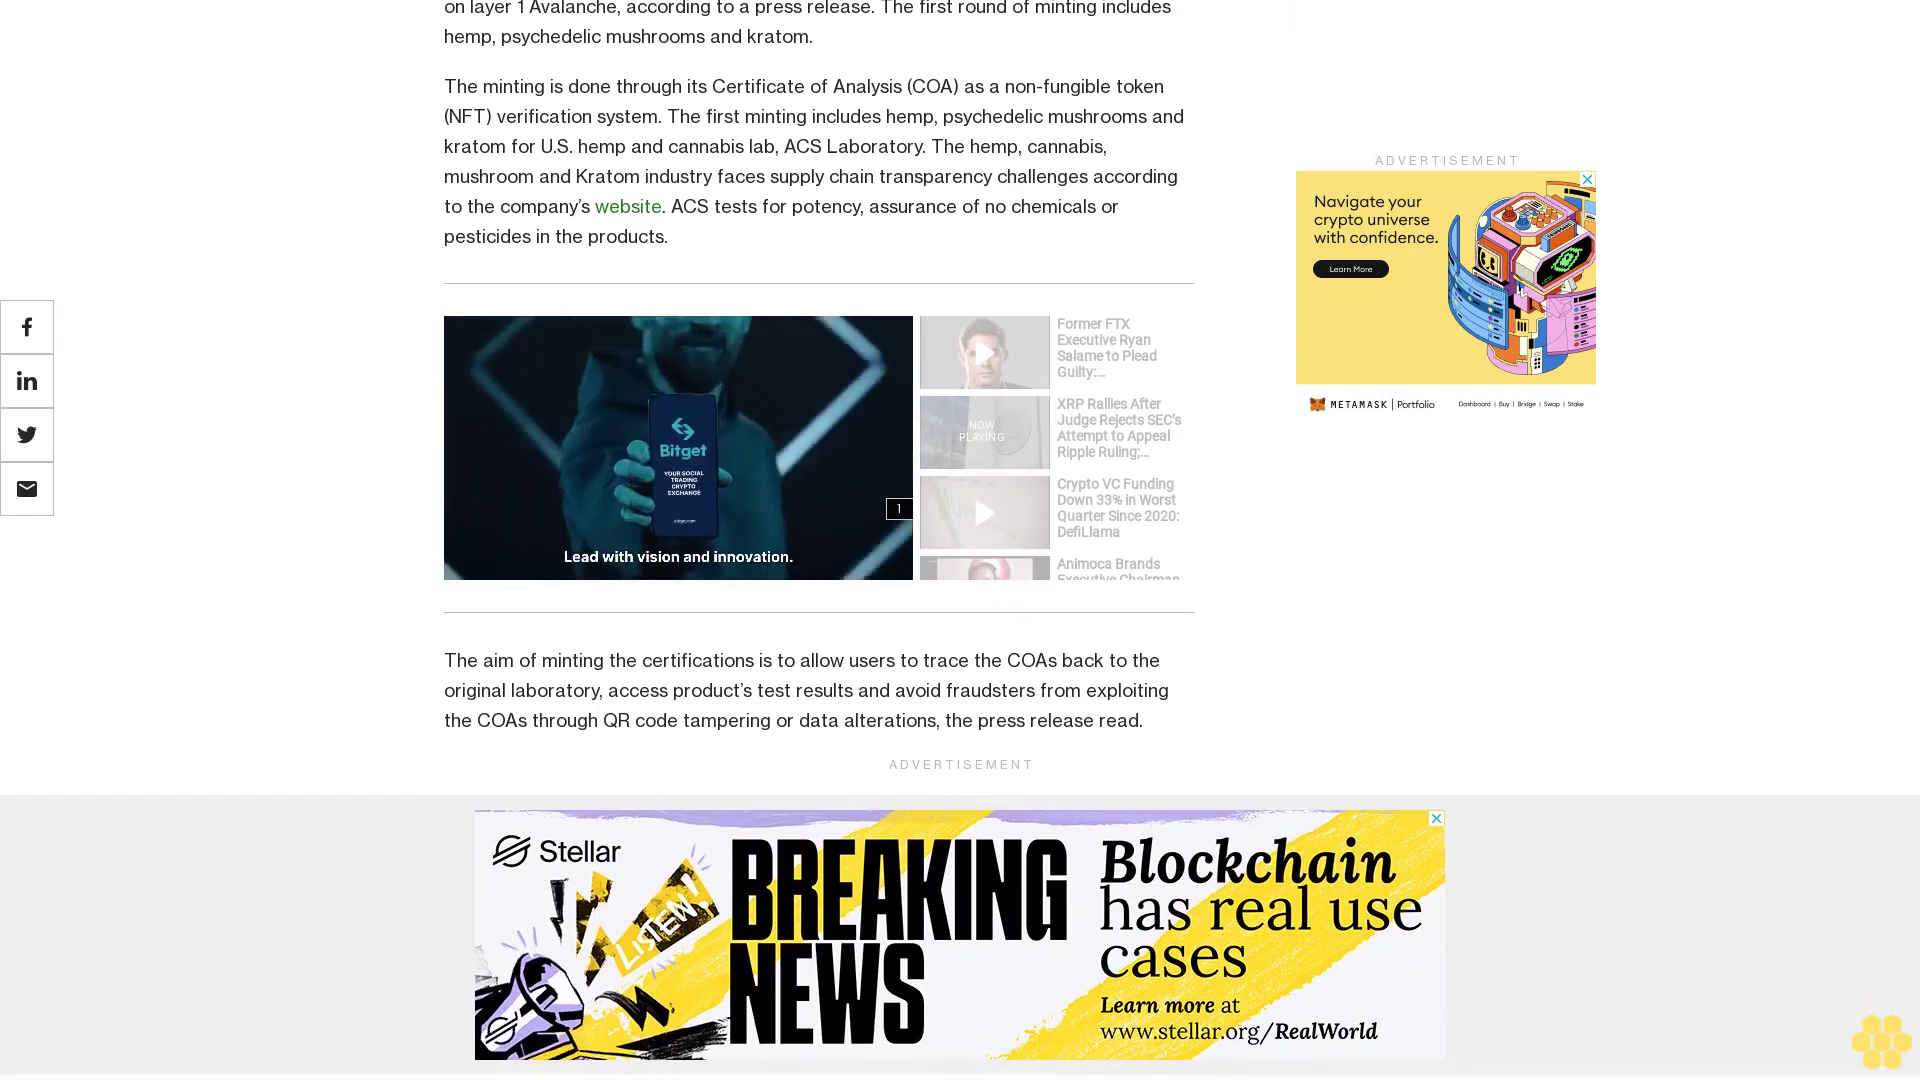
scroll(819, 540, down, 1)
scroll(819, 540, down, 1)
scroll(819, 540, down, 1)
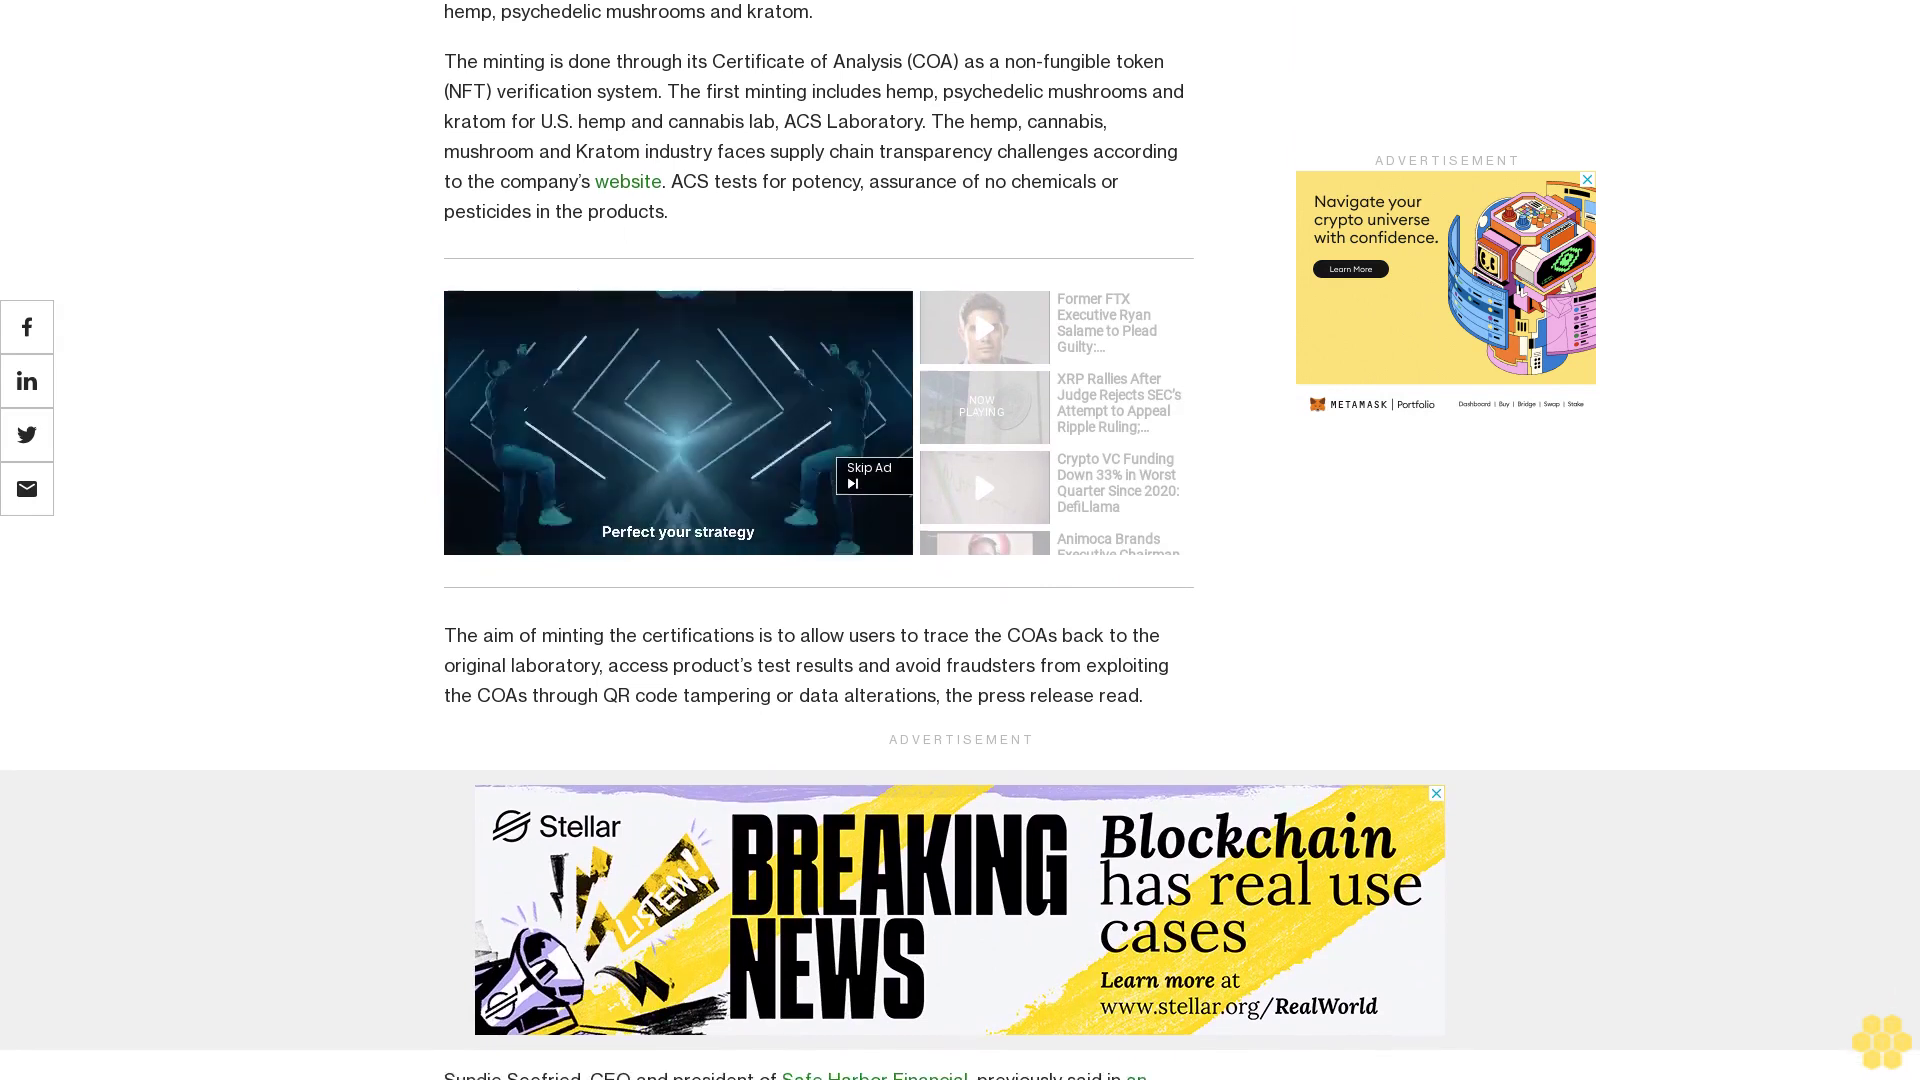
scroll(819, 541, down, 1)
scroll(819, 539, down, 1)
scroll(819, 540, down, 1)
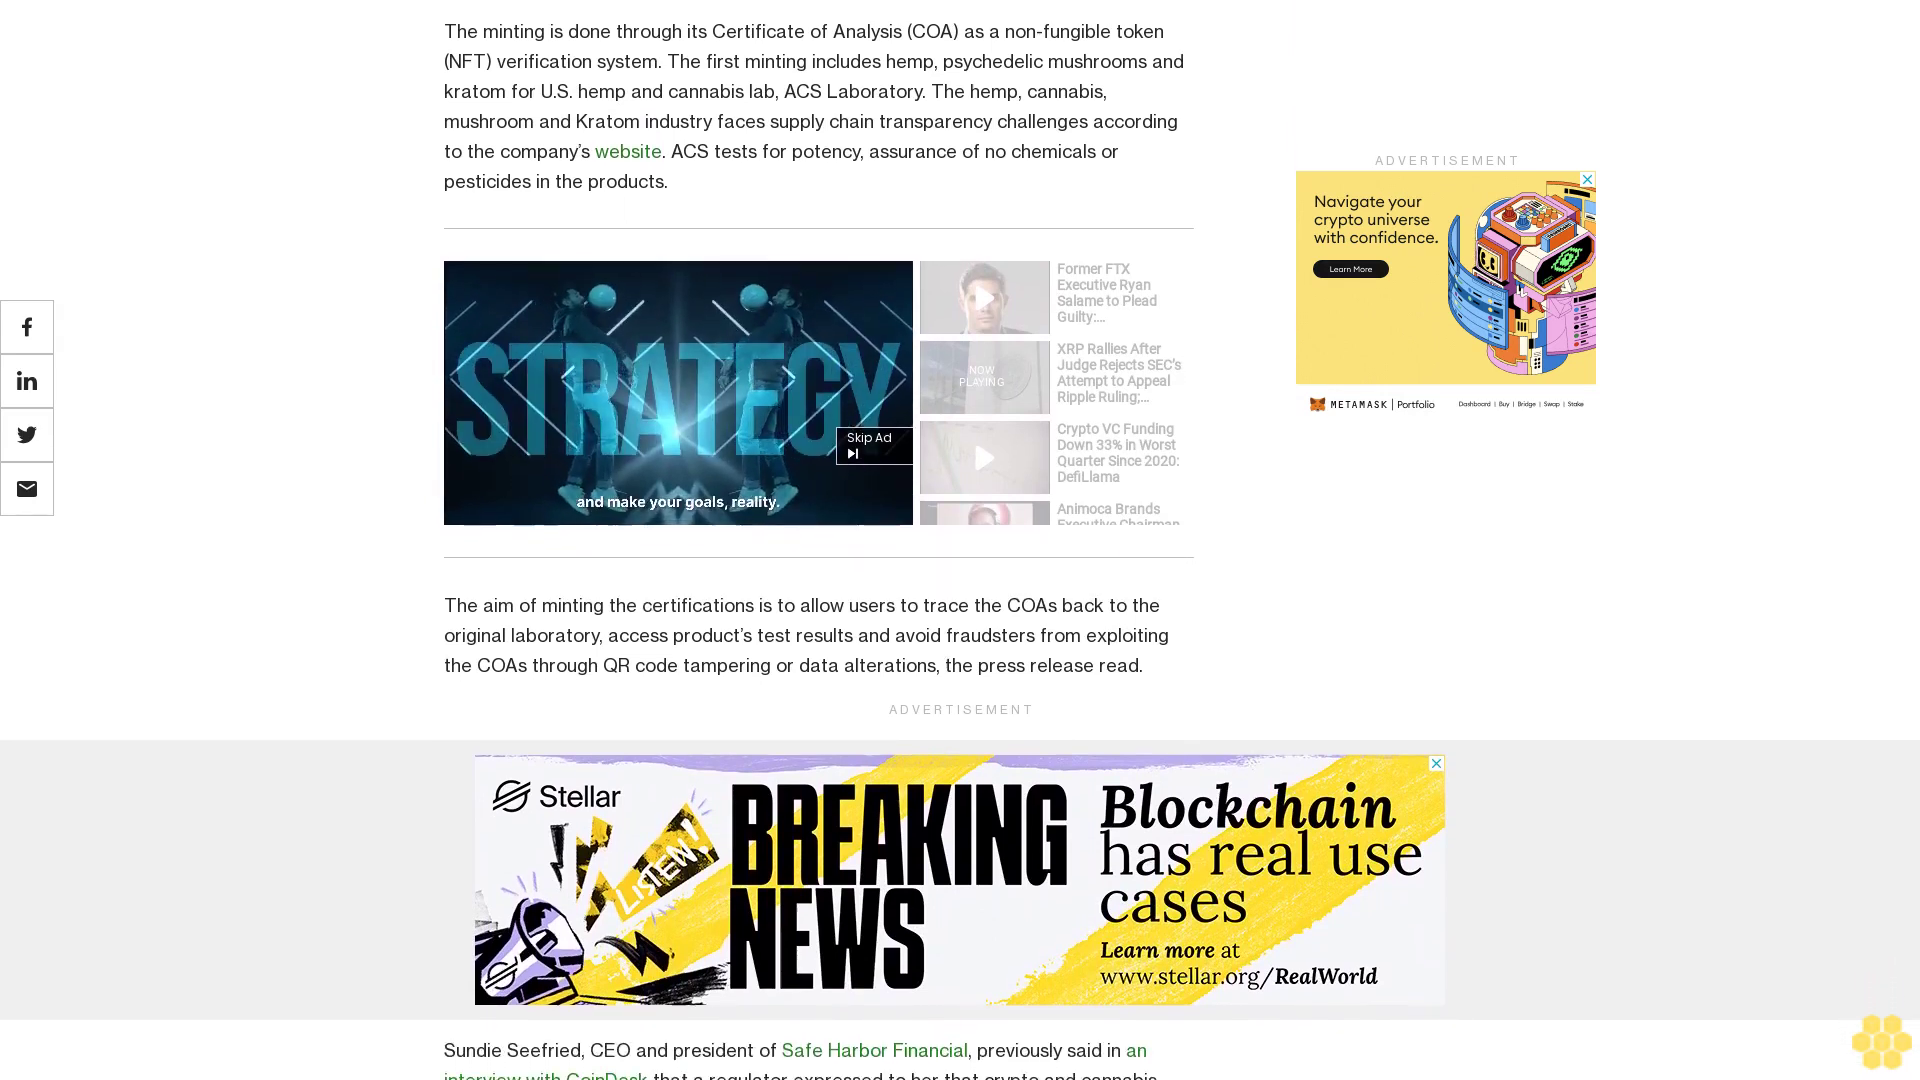
scroll(820, 540, down, 1)
scroll(819, 540, down, 1)
scroll(819, 541, down, 1)
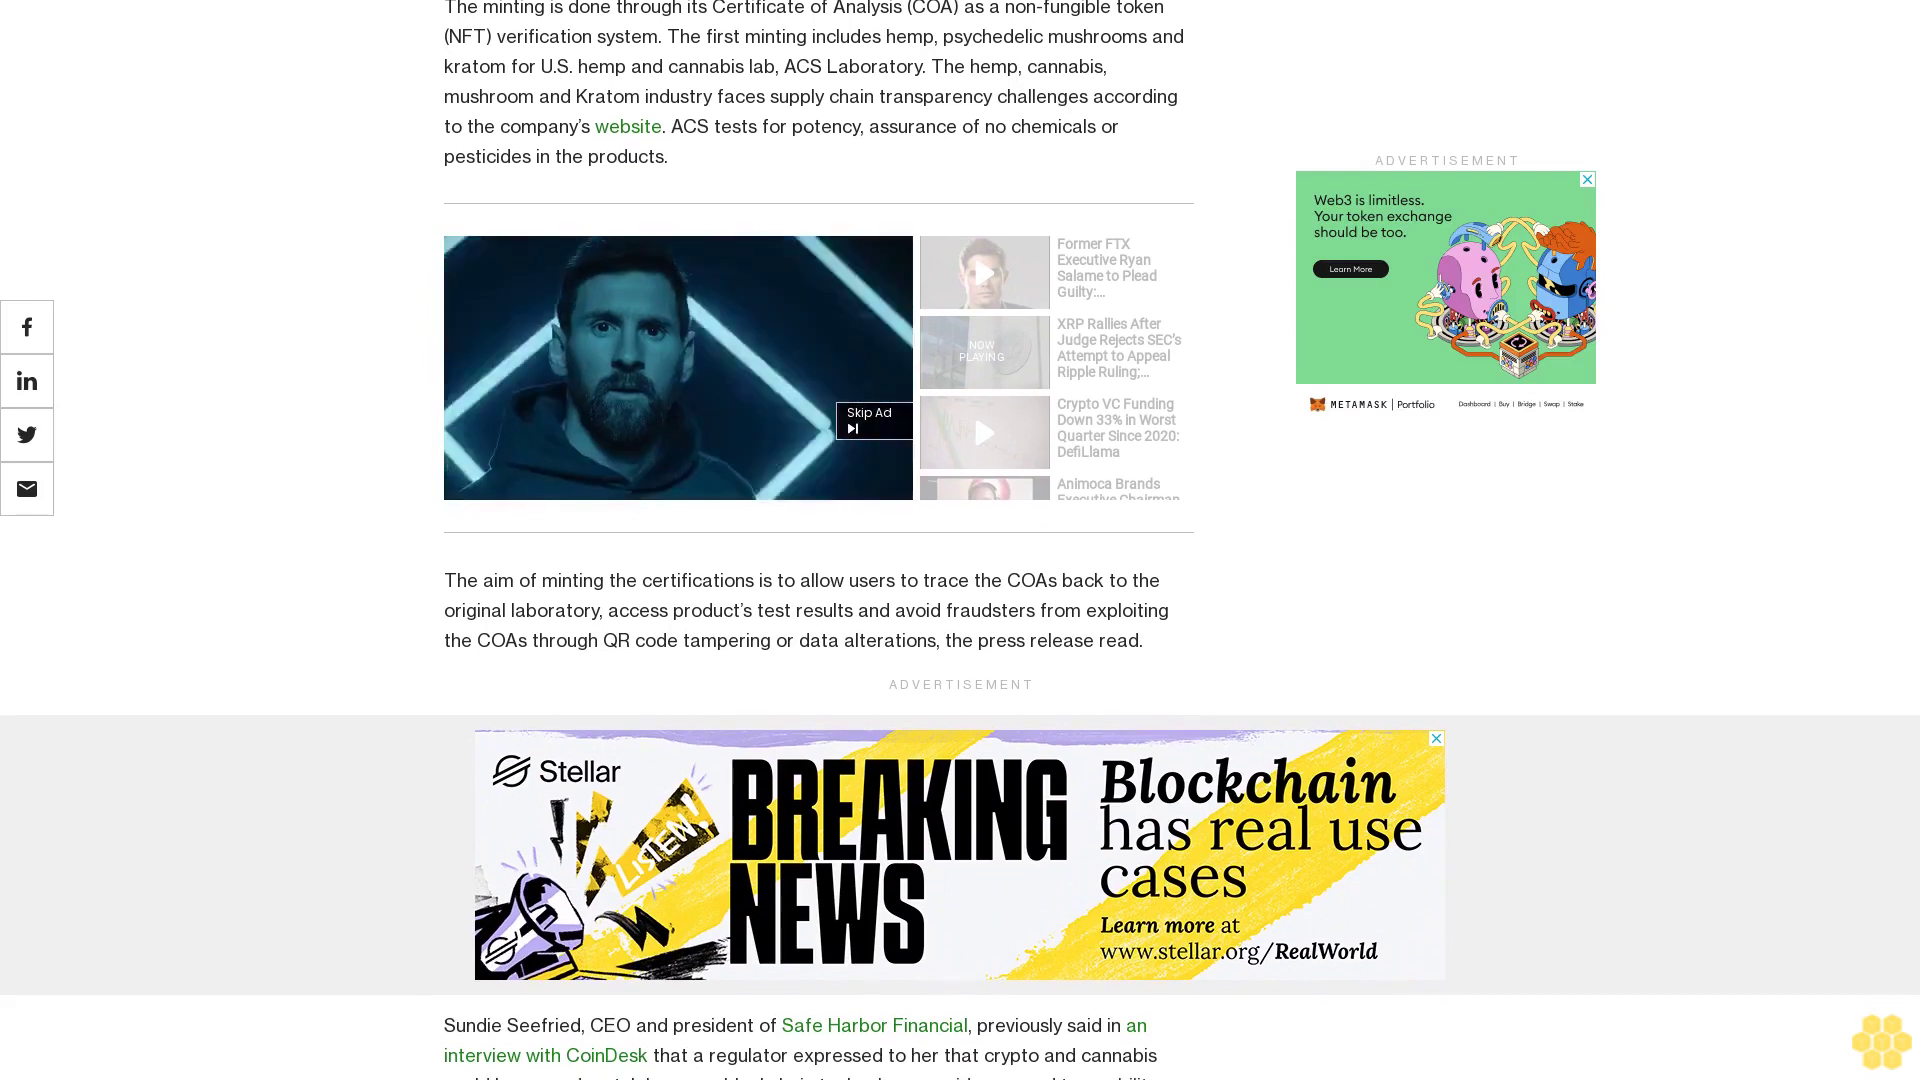
scroll(819, 540, down, 1)
scroll(819, 540, down, 1)
scroll(819, 541, down, 1)
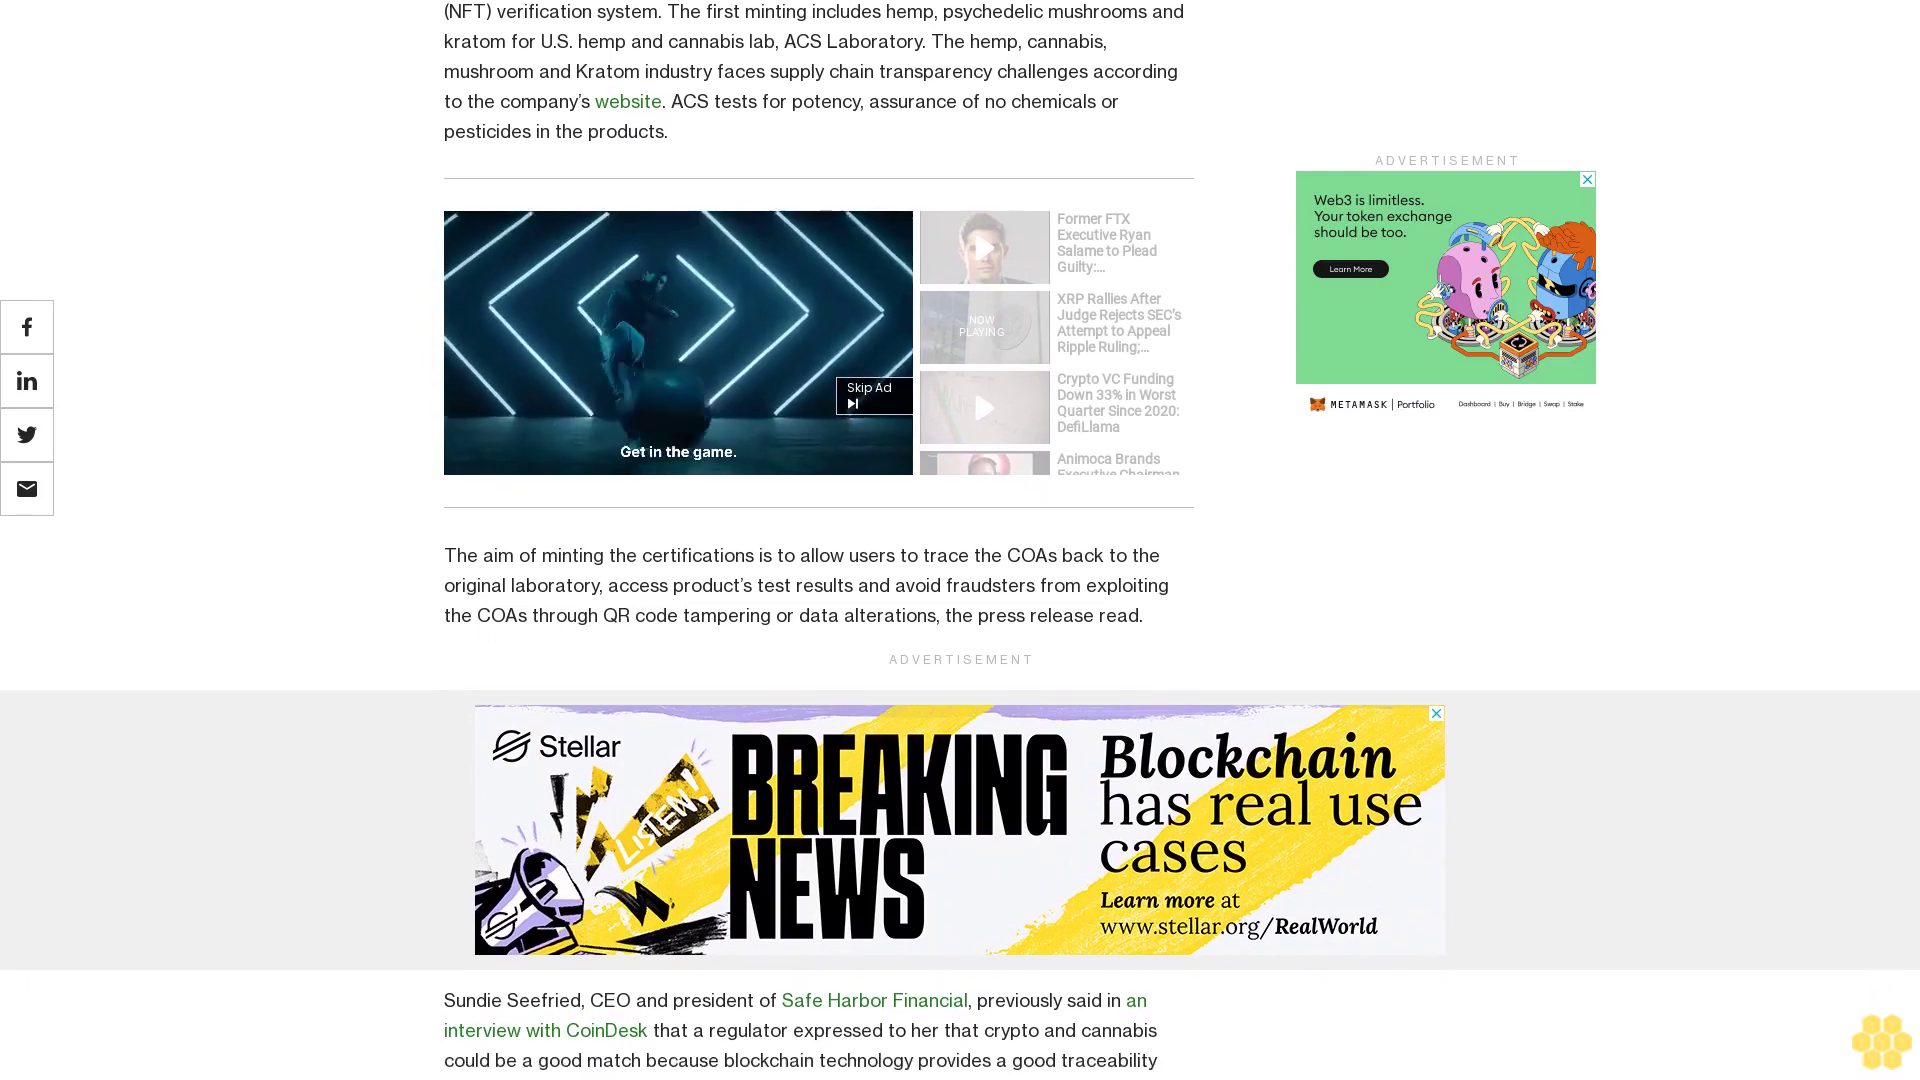
scroll(820, 541, down, 1)
scroll(819, 541, down, 1)
scroll(819, 540, down, 1)
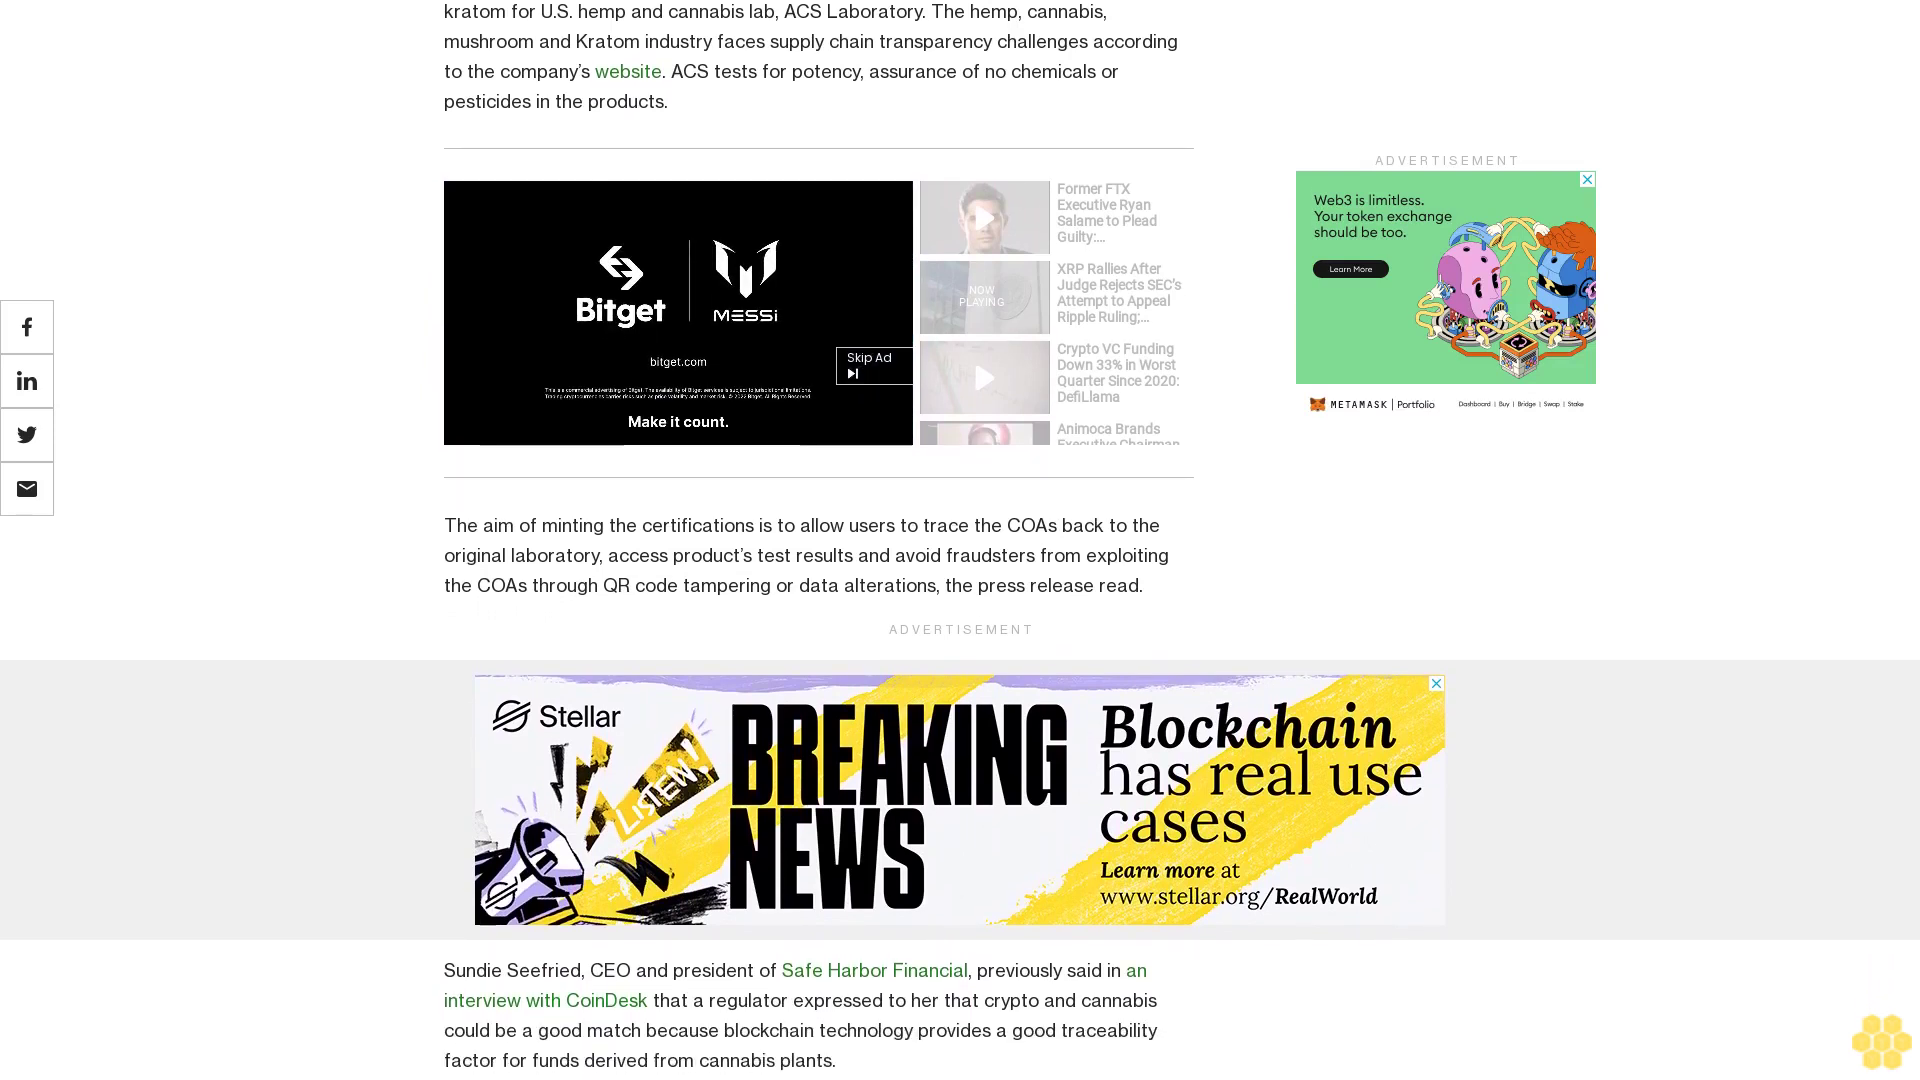
scroll(819, 540, down, 1)
scroll(819, 541, down, 1)
scroll(820, 541, down, 1)
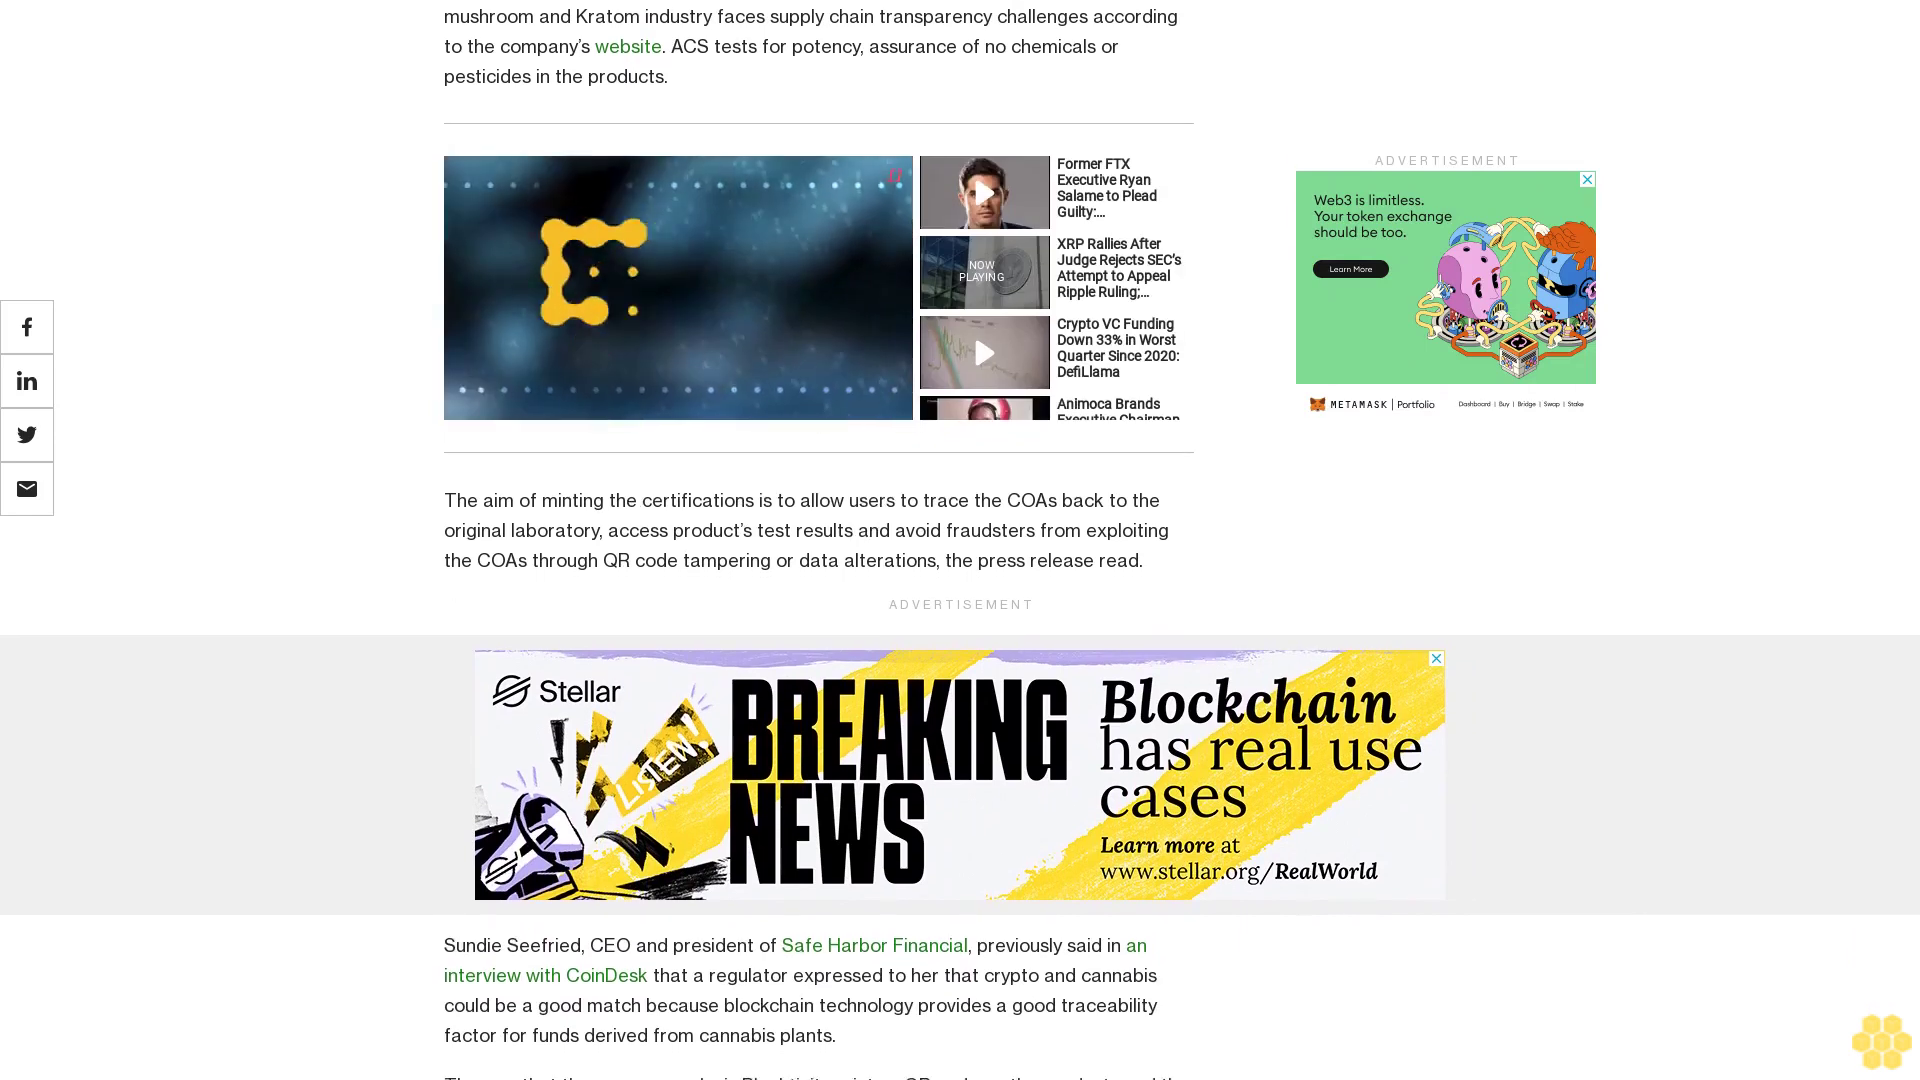
scroll(819, 541, down, 1)
scroll(819, 541, down, 1)
scroll(819, 539, down, 1)
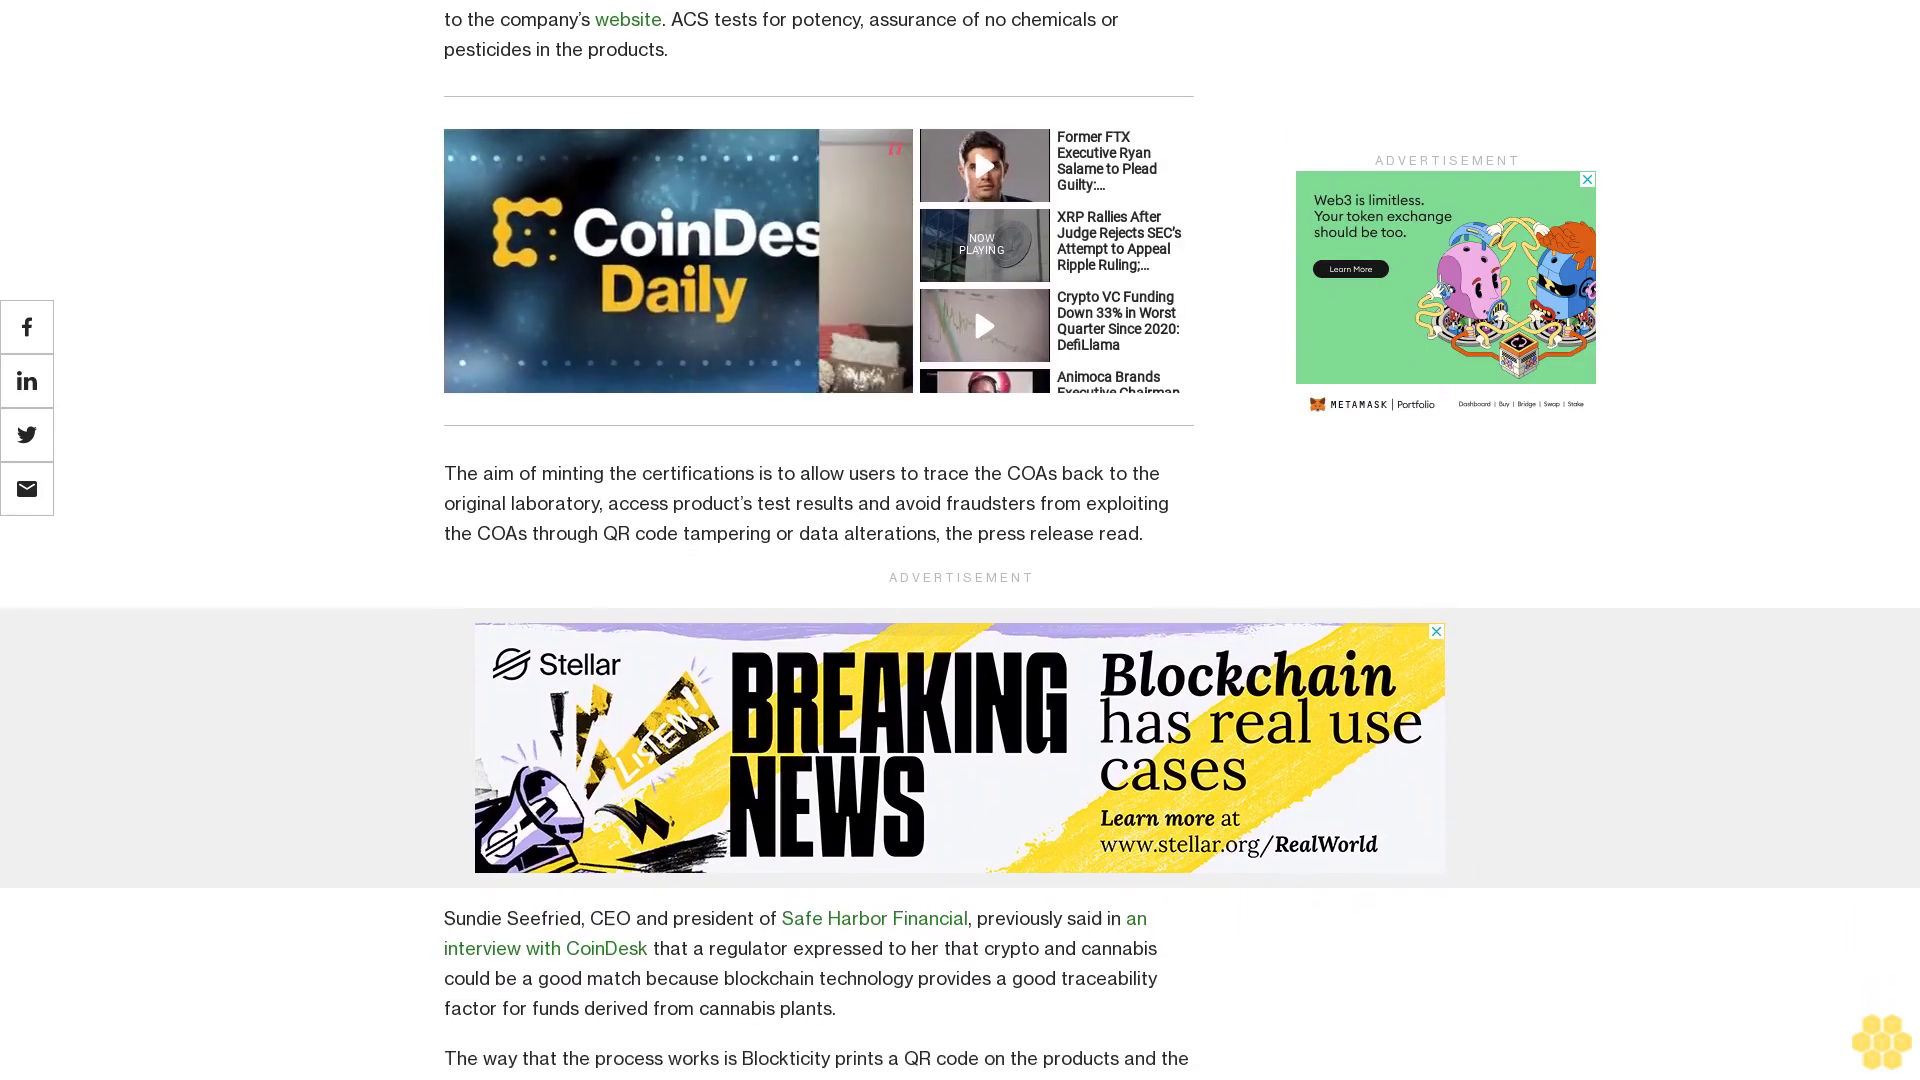
scroll(819, 540, down, 1)
scroll(819, 540, down, 1)
scroll(819, 540, down, 1)
scroll(819, 539, down, 1)
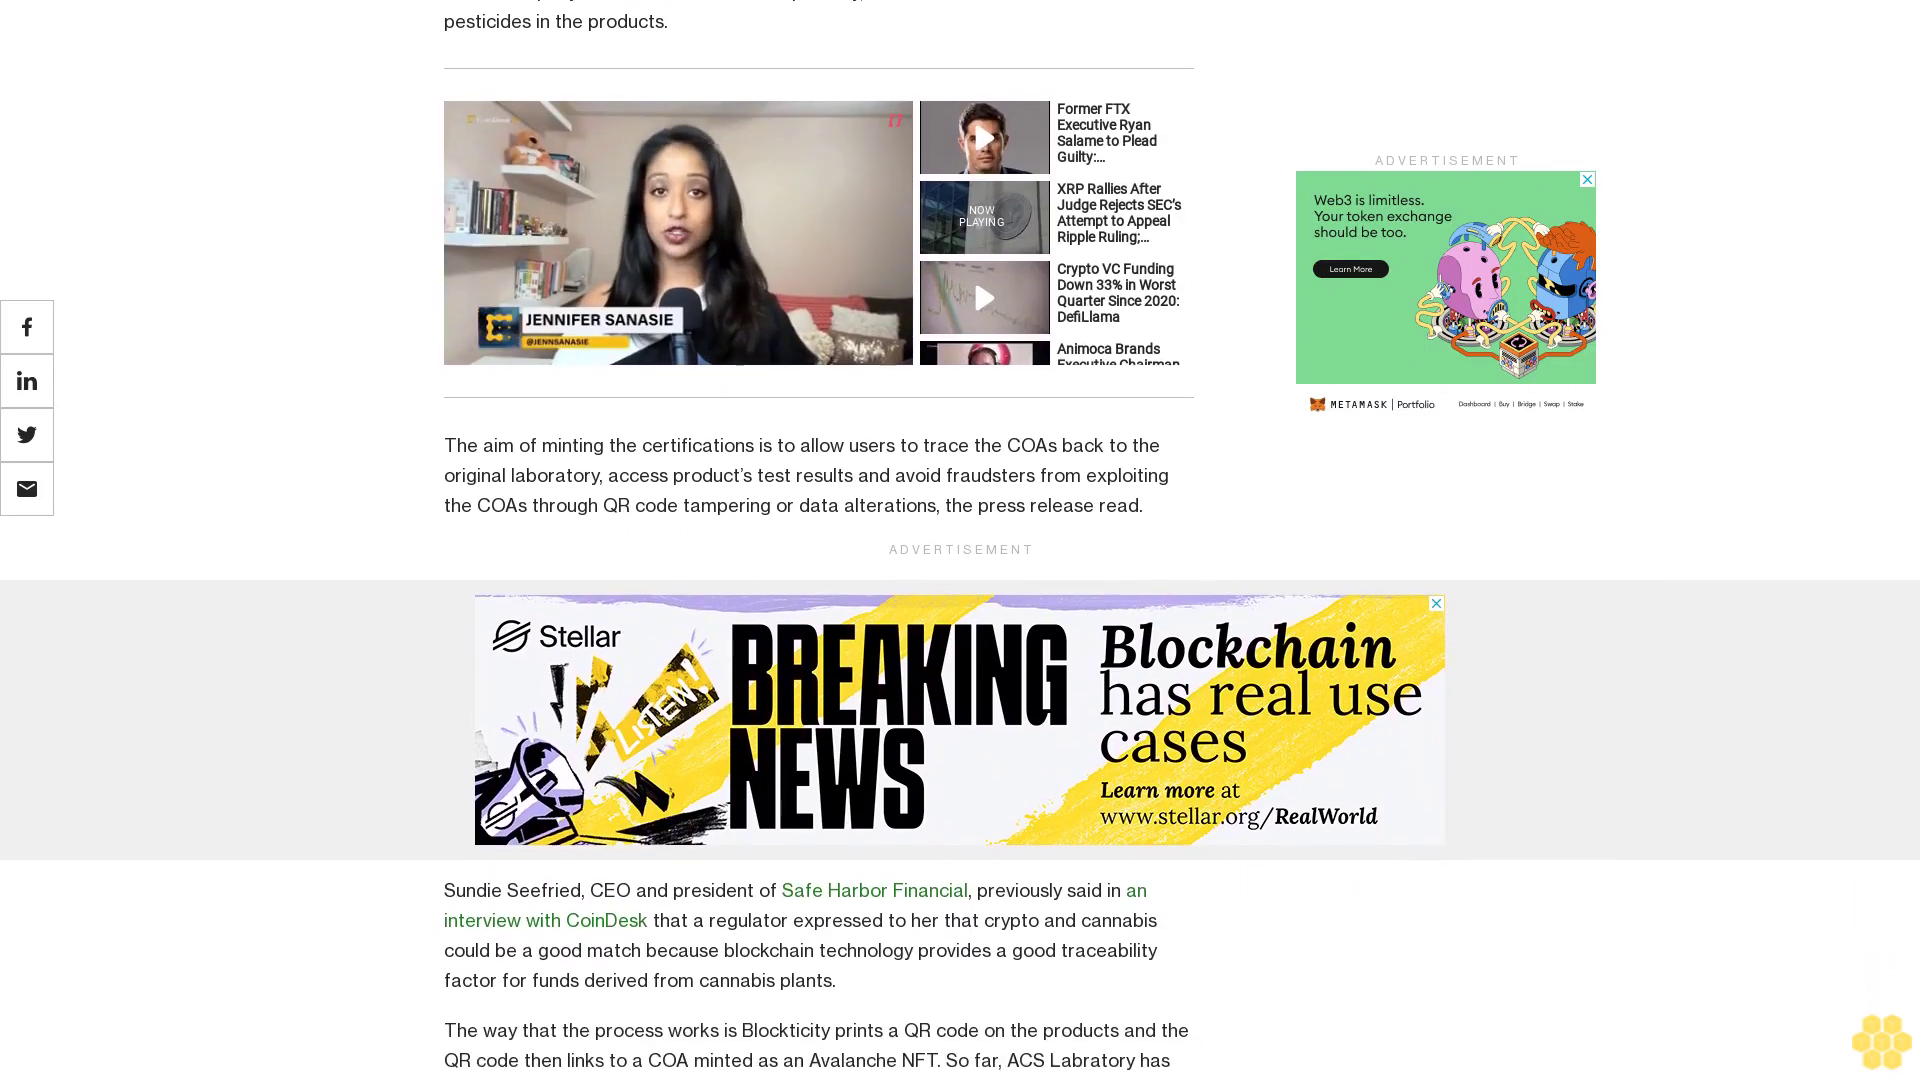
scroll(819, 539, down, 1)
scroll(820, 541, down, 1)
scroll(819, 540, down, 1)
scroll(819, 540, down, 1)
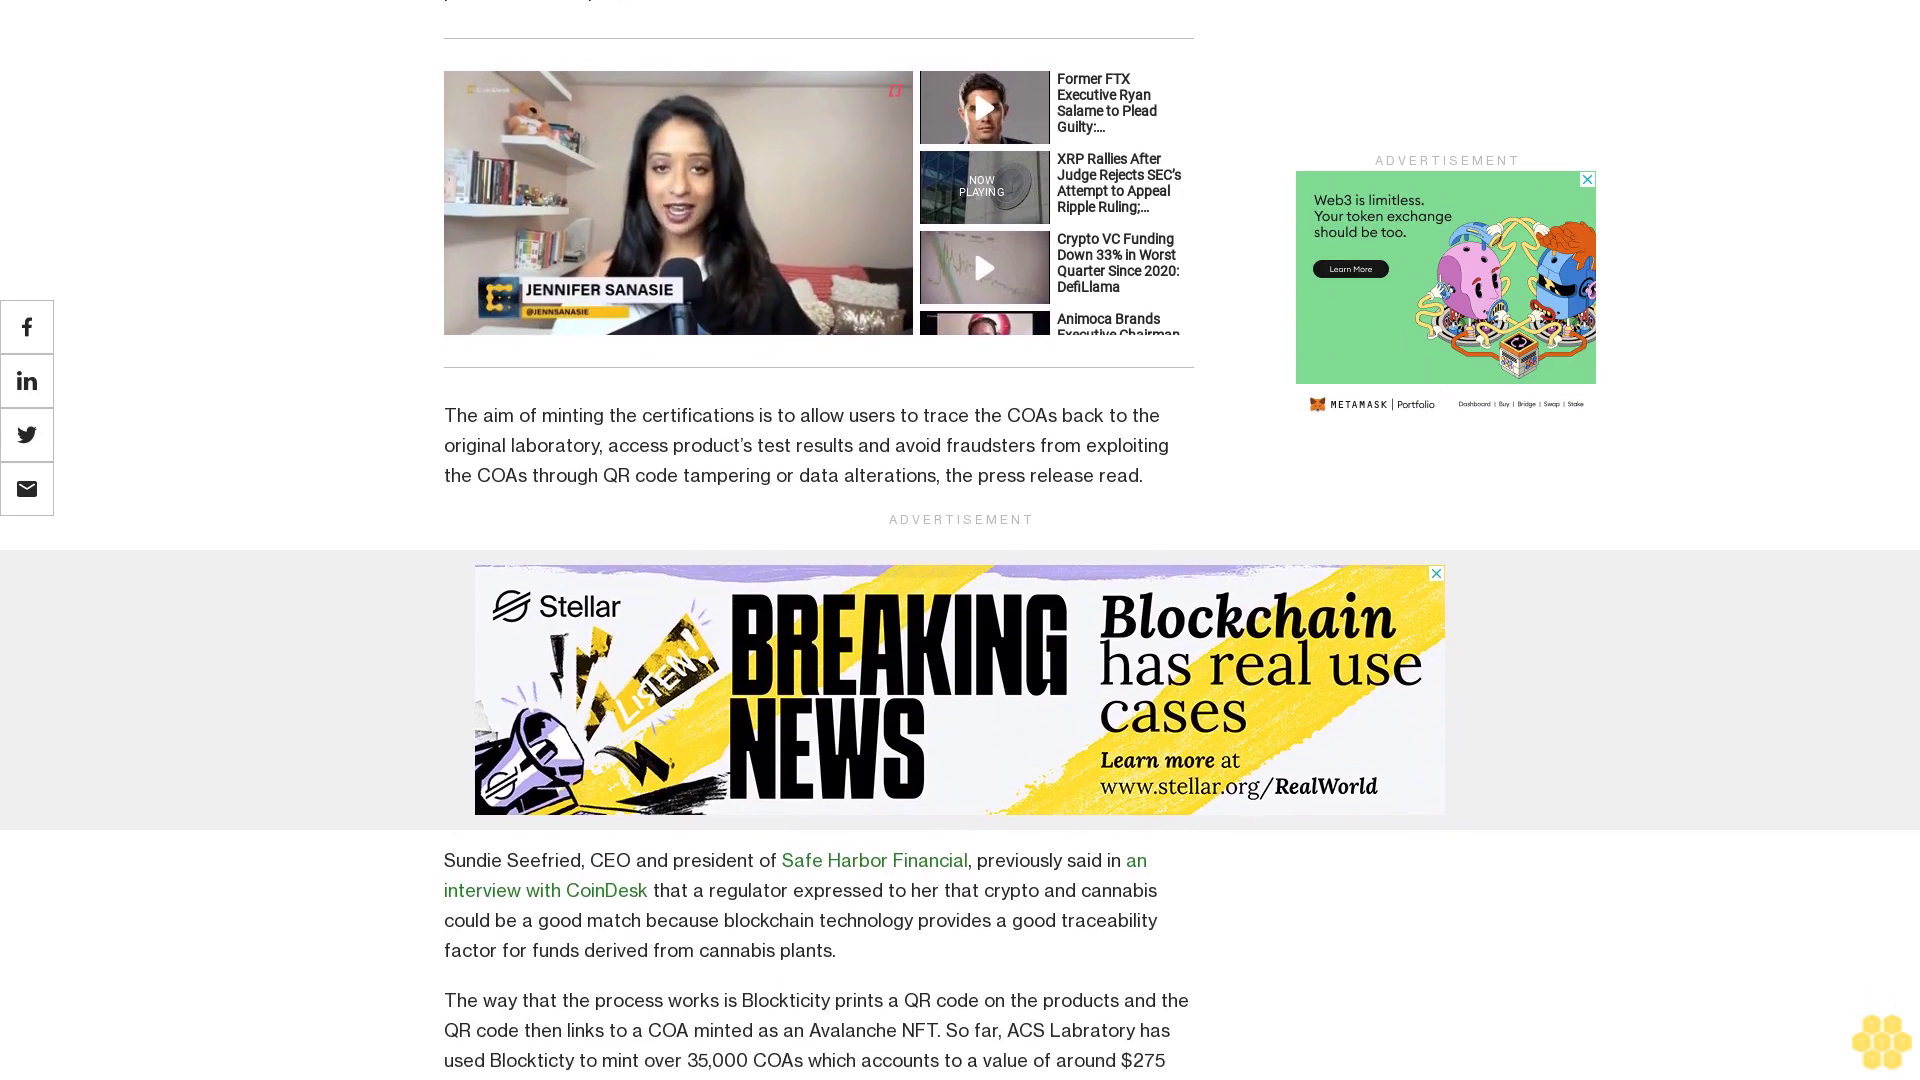
scroll(819, 541, down, 1)
scroll(819, 540, down, 1)
scroll(819, 540, down, 1)
scroll(818, 541, down, 1)
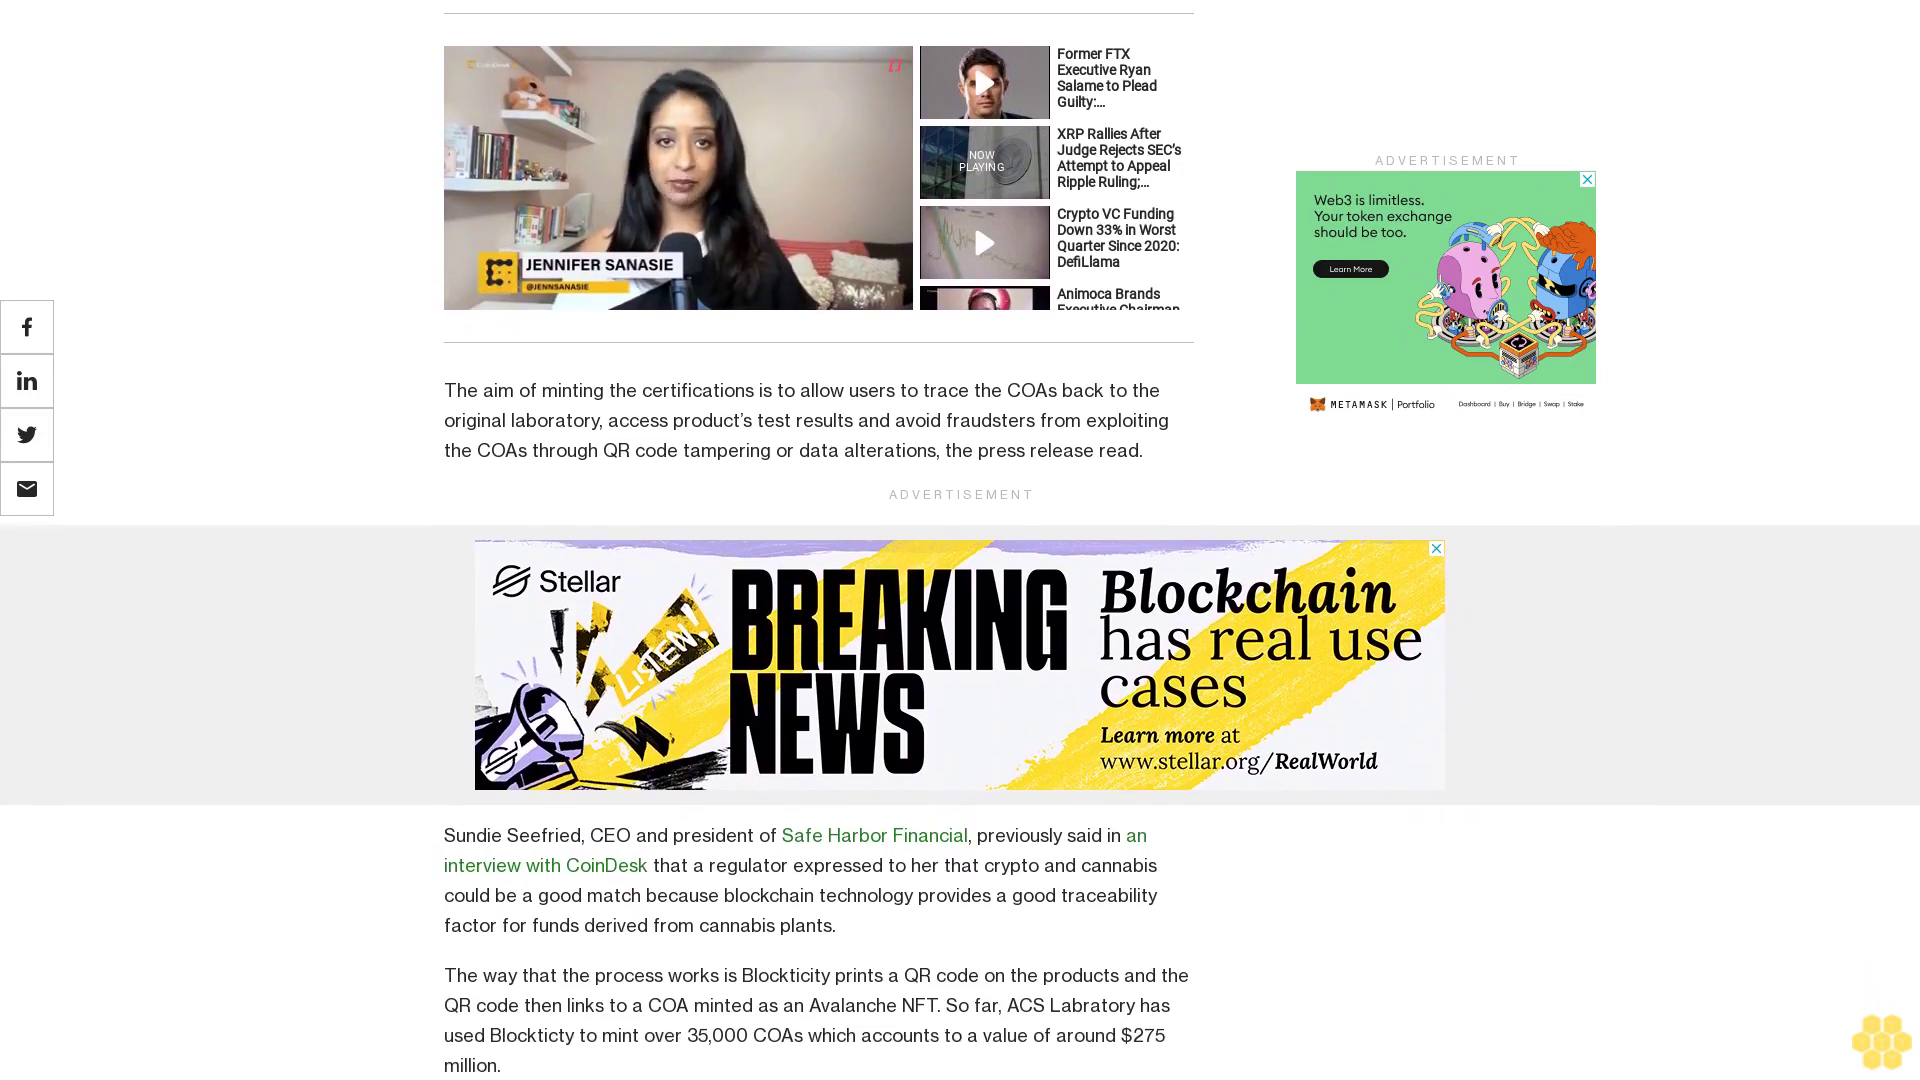
scroll(820, 540, down, 1)
scroll(819, 540, down, 1)
scroll(820, 540, down, 1)
scroll(819, 540, down, 1)
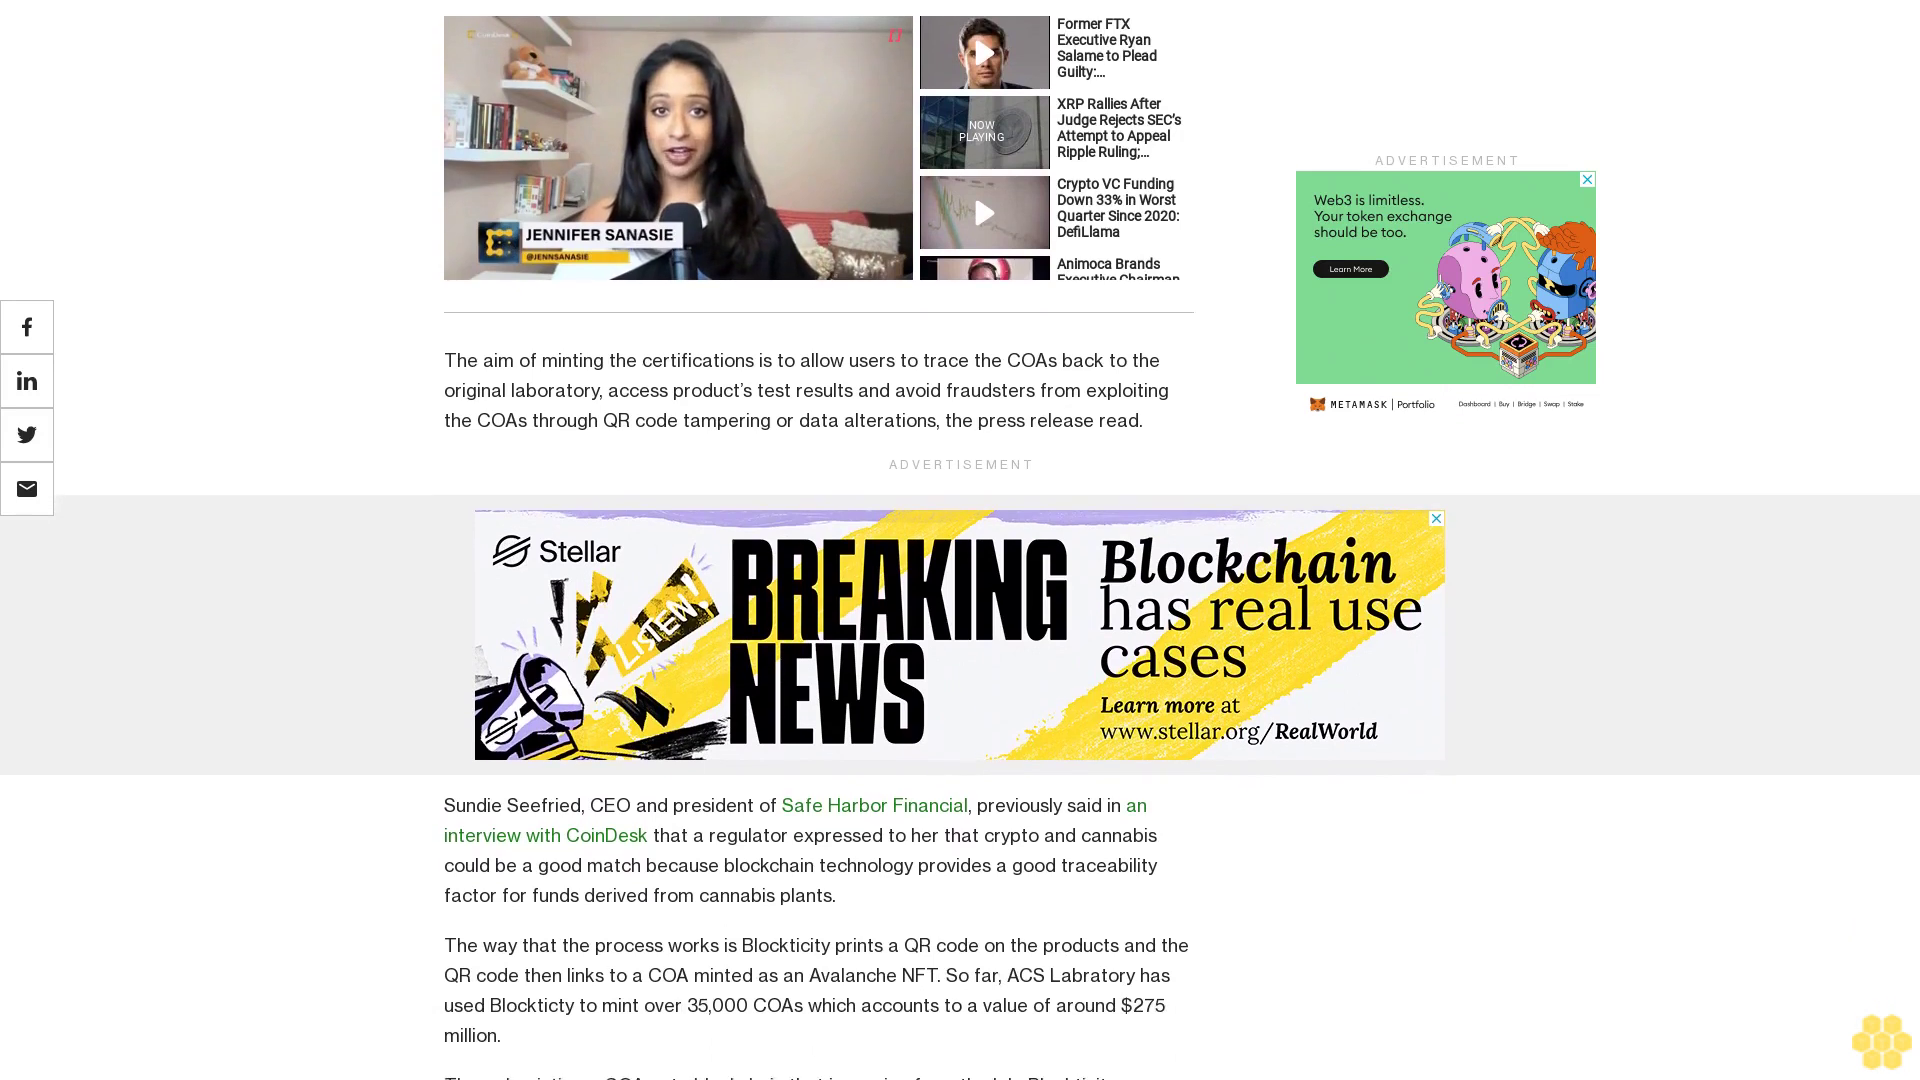
scroll(819, 541, down, 1)
scroll(820, 541, down, 1)
scroll(819, 541, down, 1)
scroll(819, 541, down, 1)
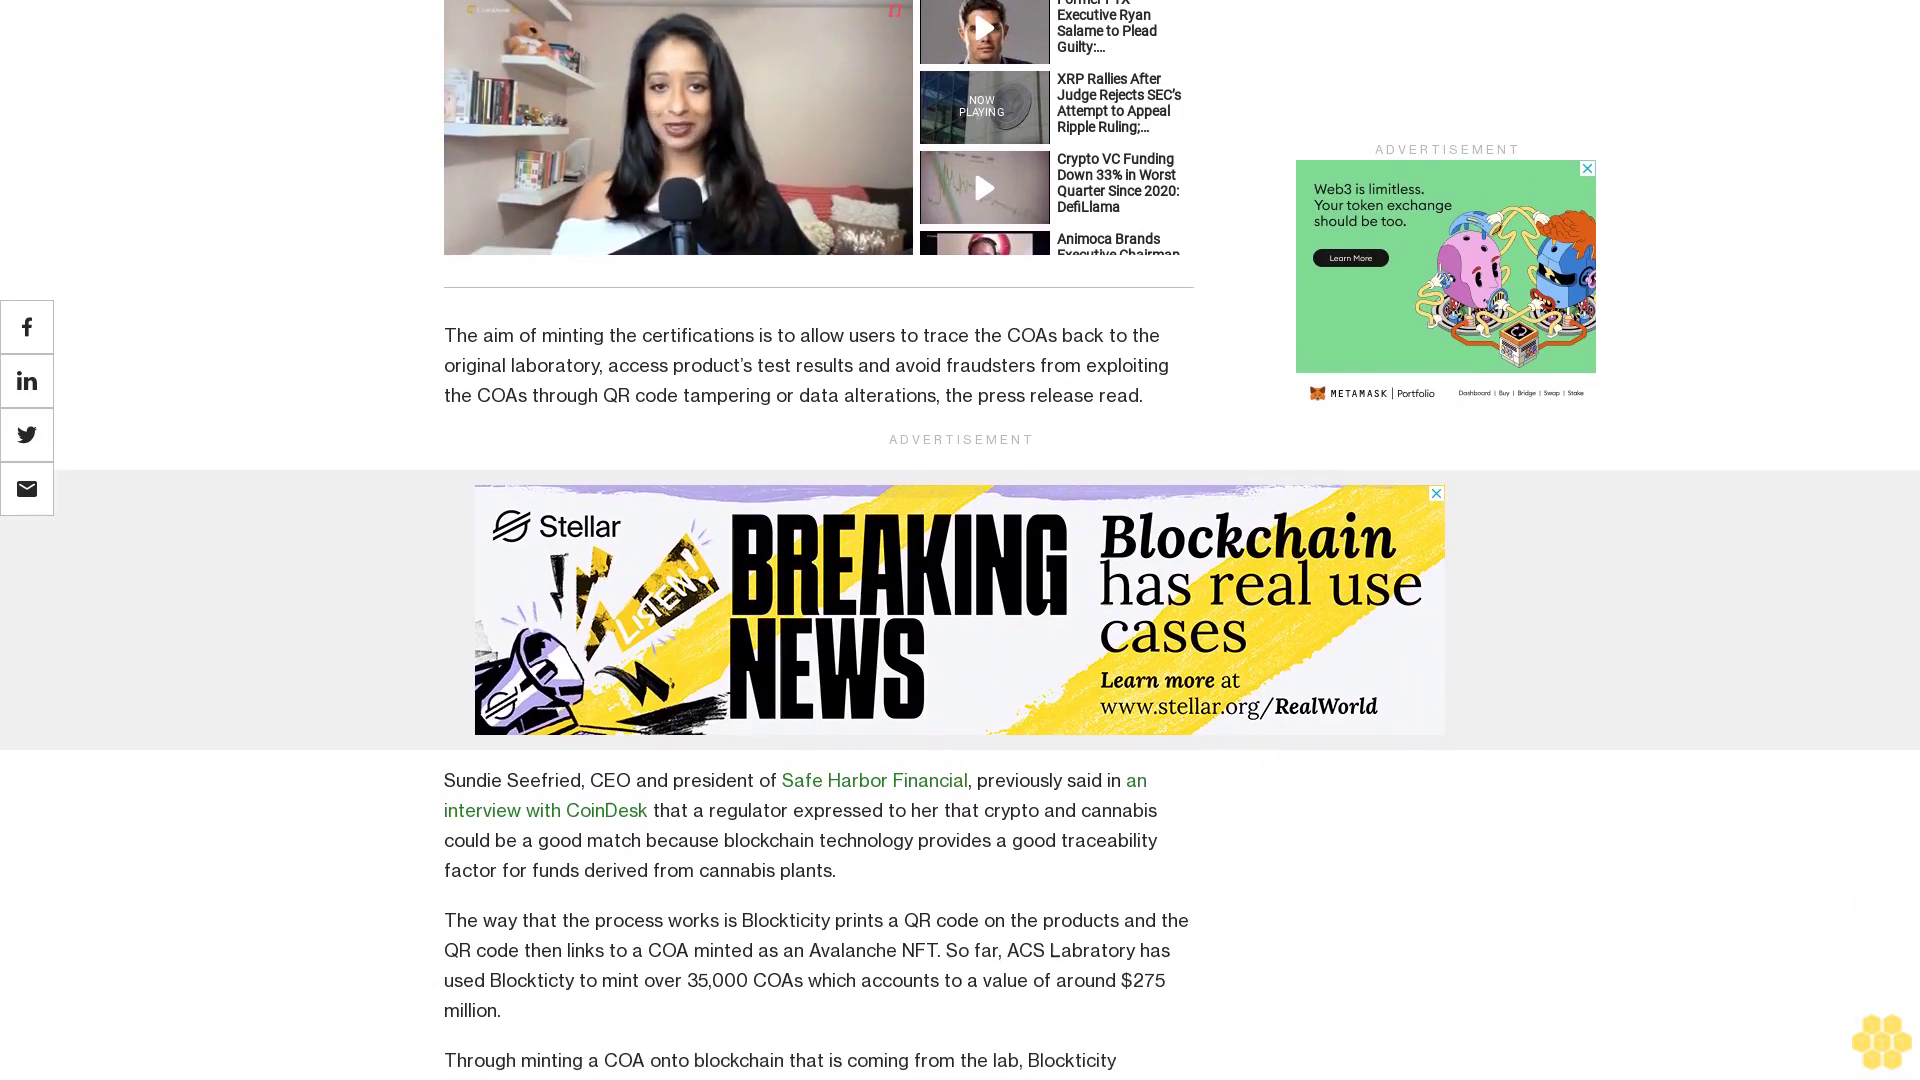
scroll(818, 540, down, 1)
scroll(819, 540, down, 1)
scroll(819, 540, down, 1)
scroll(819, 540, down, 1)
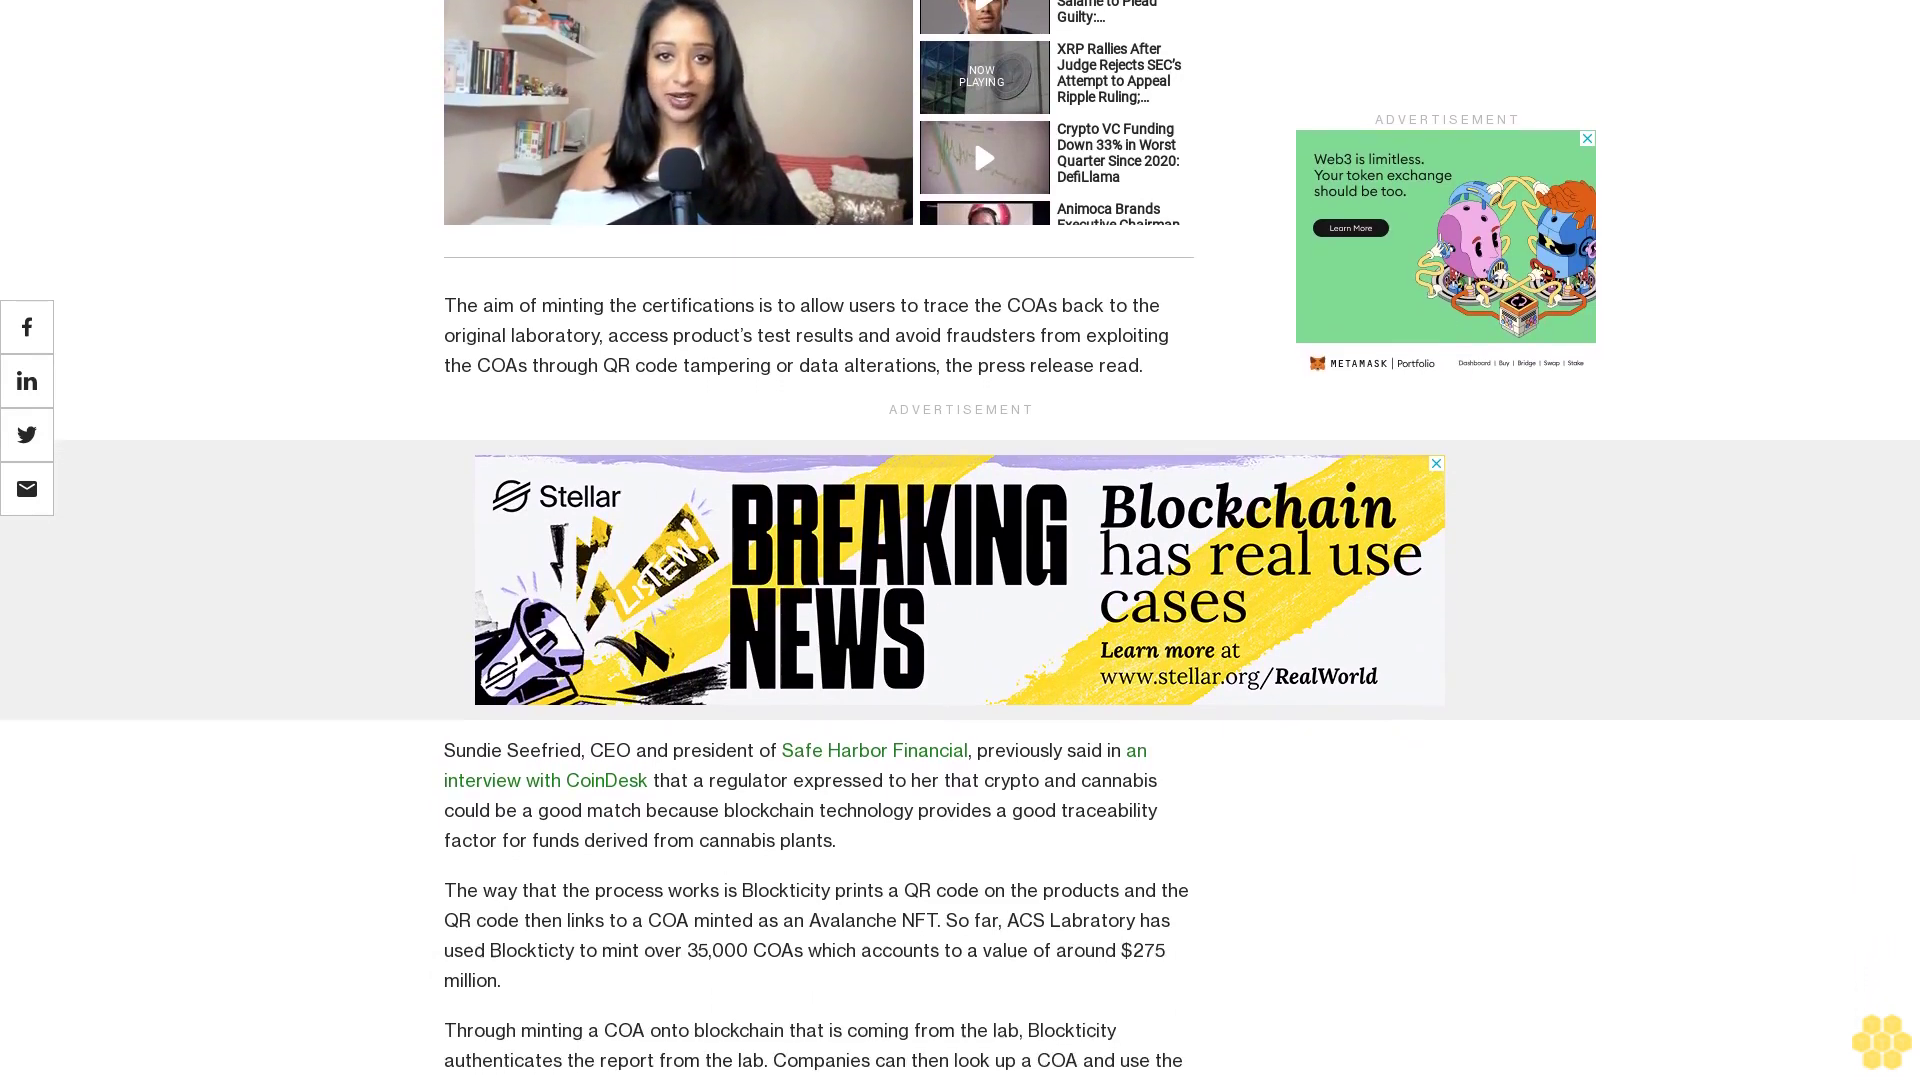
scroll(819, 541, down, 1)
scroll(820, 541, down, 1)
scroll(819, 540, down, 1)
scroll(819, 540, down, 1)
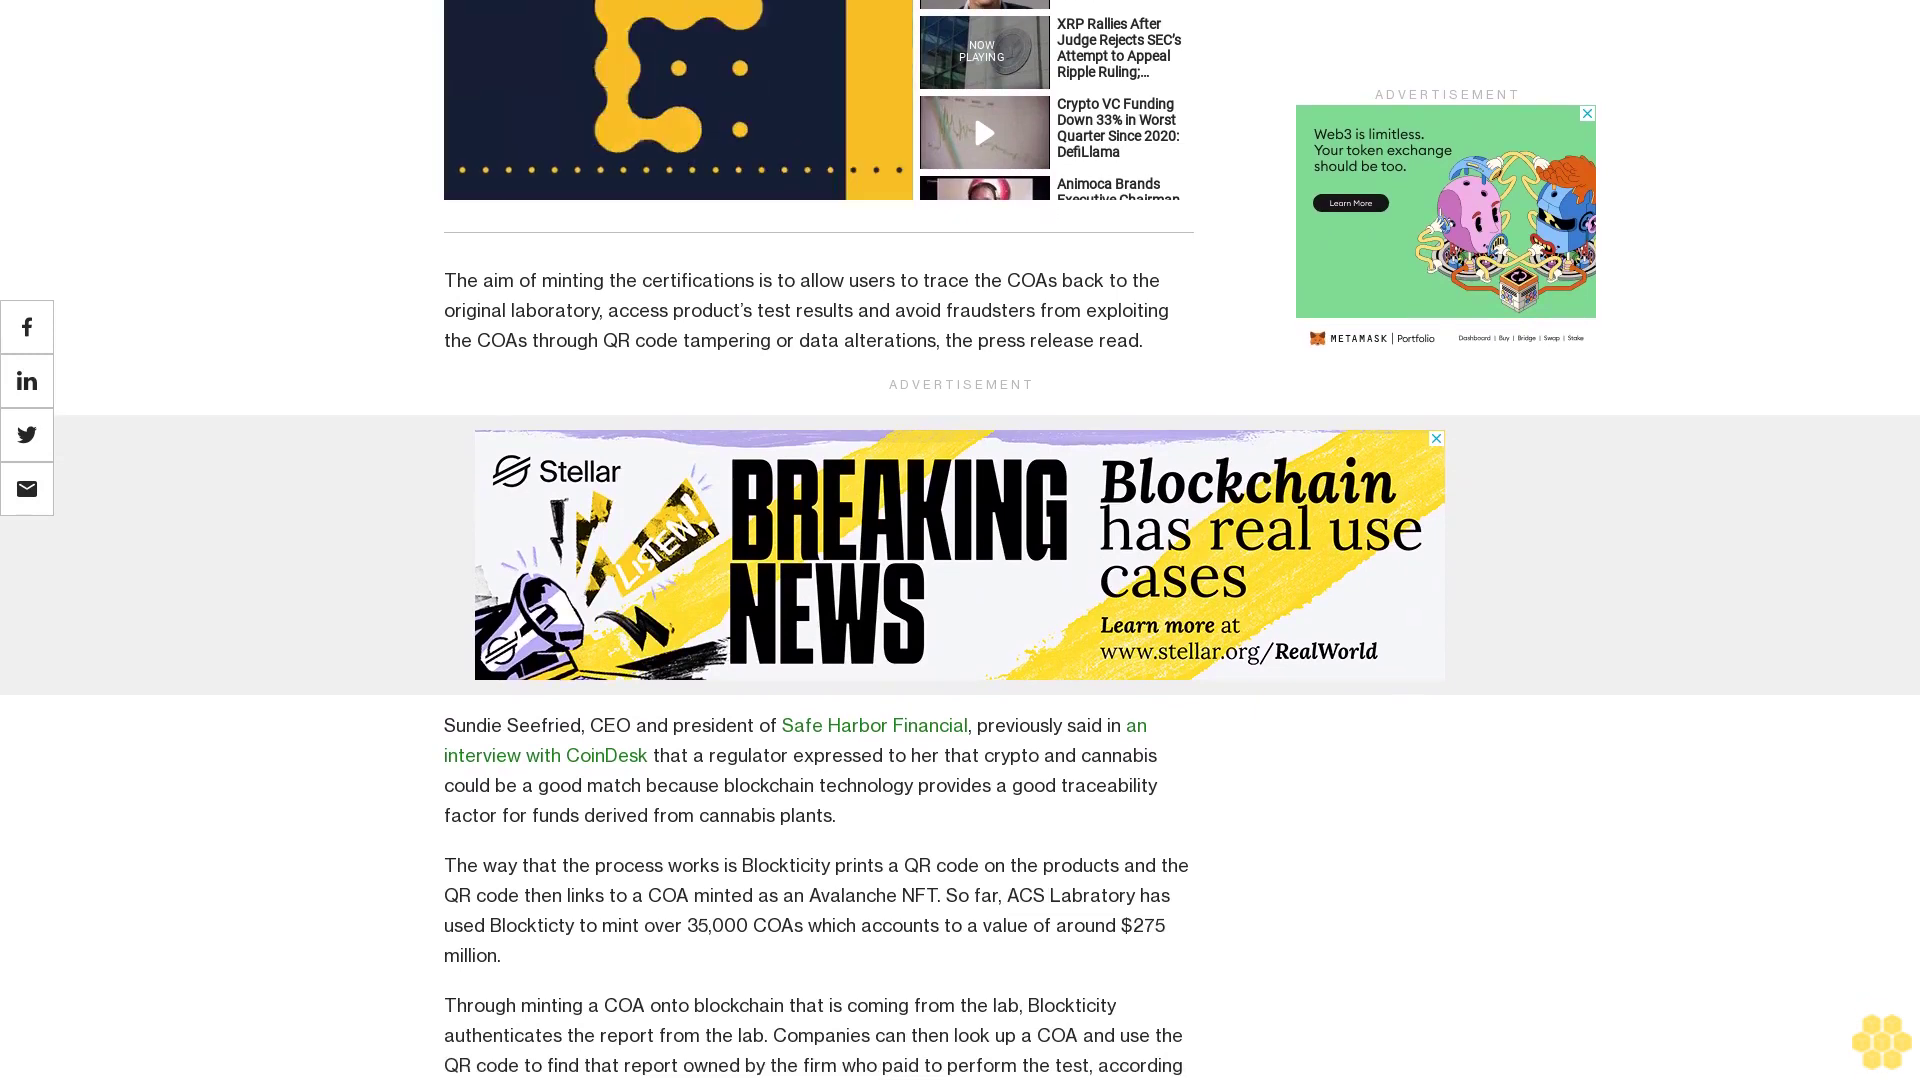
scroll(819, 541, down, 1)
scroll(819, 540, down, 1)
scroll(819, 540, down, 1)
scroll(820, 540, down, 1)
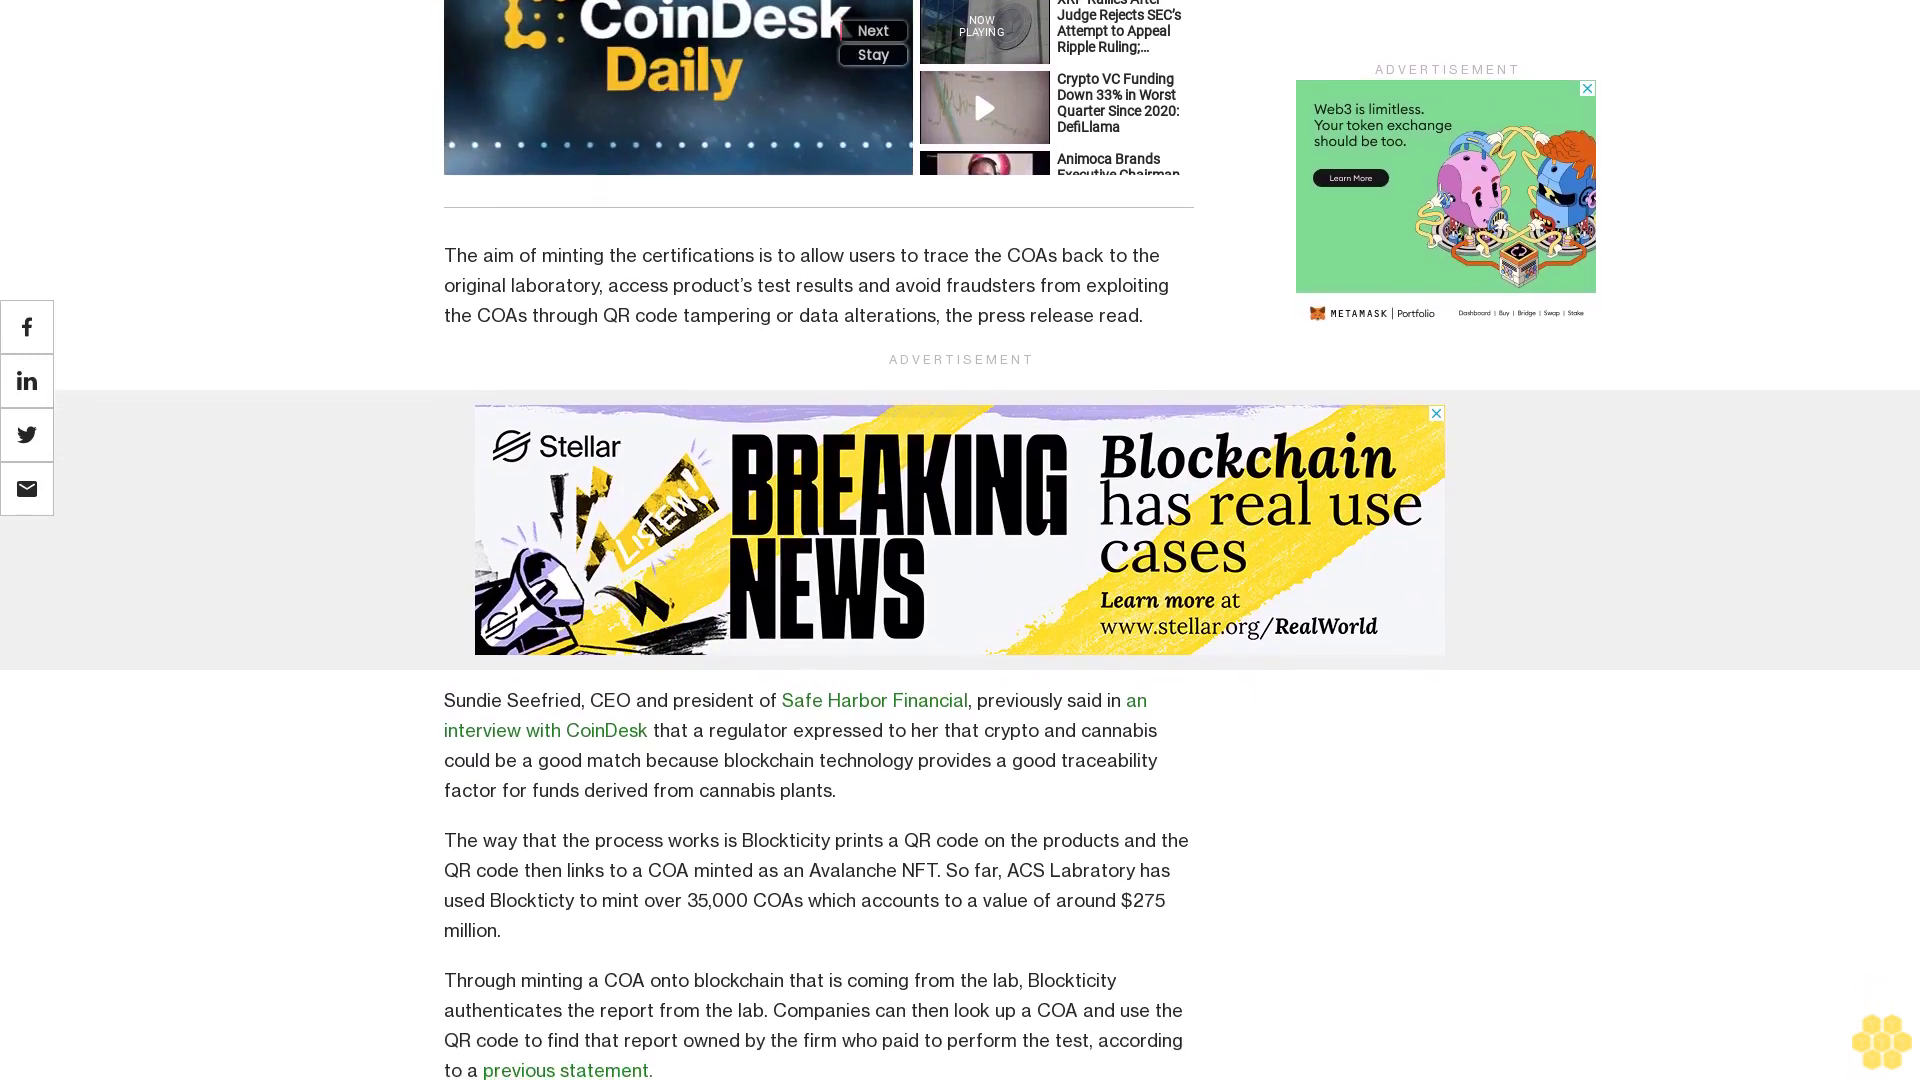
scroll(819, 540, down, 1)
scroll(820, 539, down, 1)
scroll(819, 540, down, 1)
scroll(819, 540, down, 1)
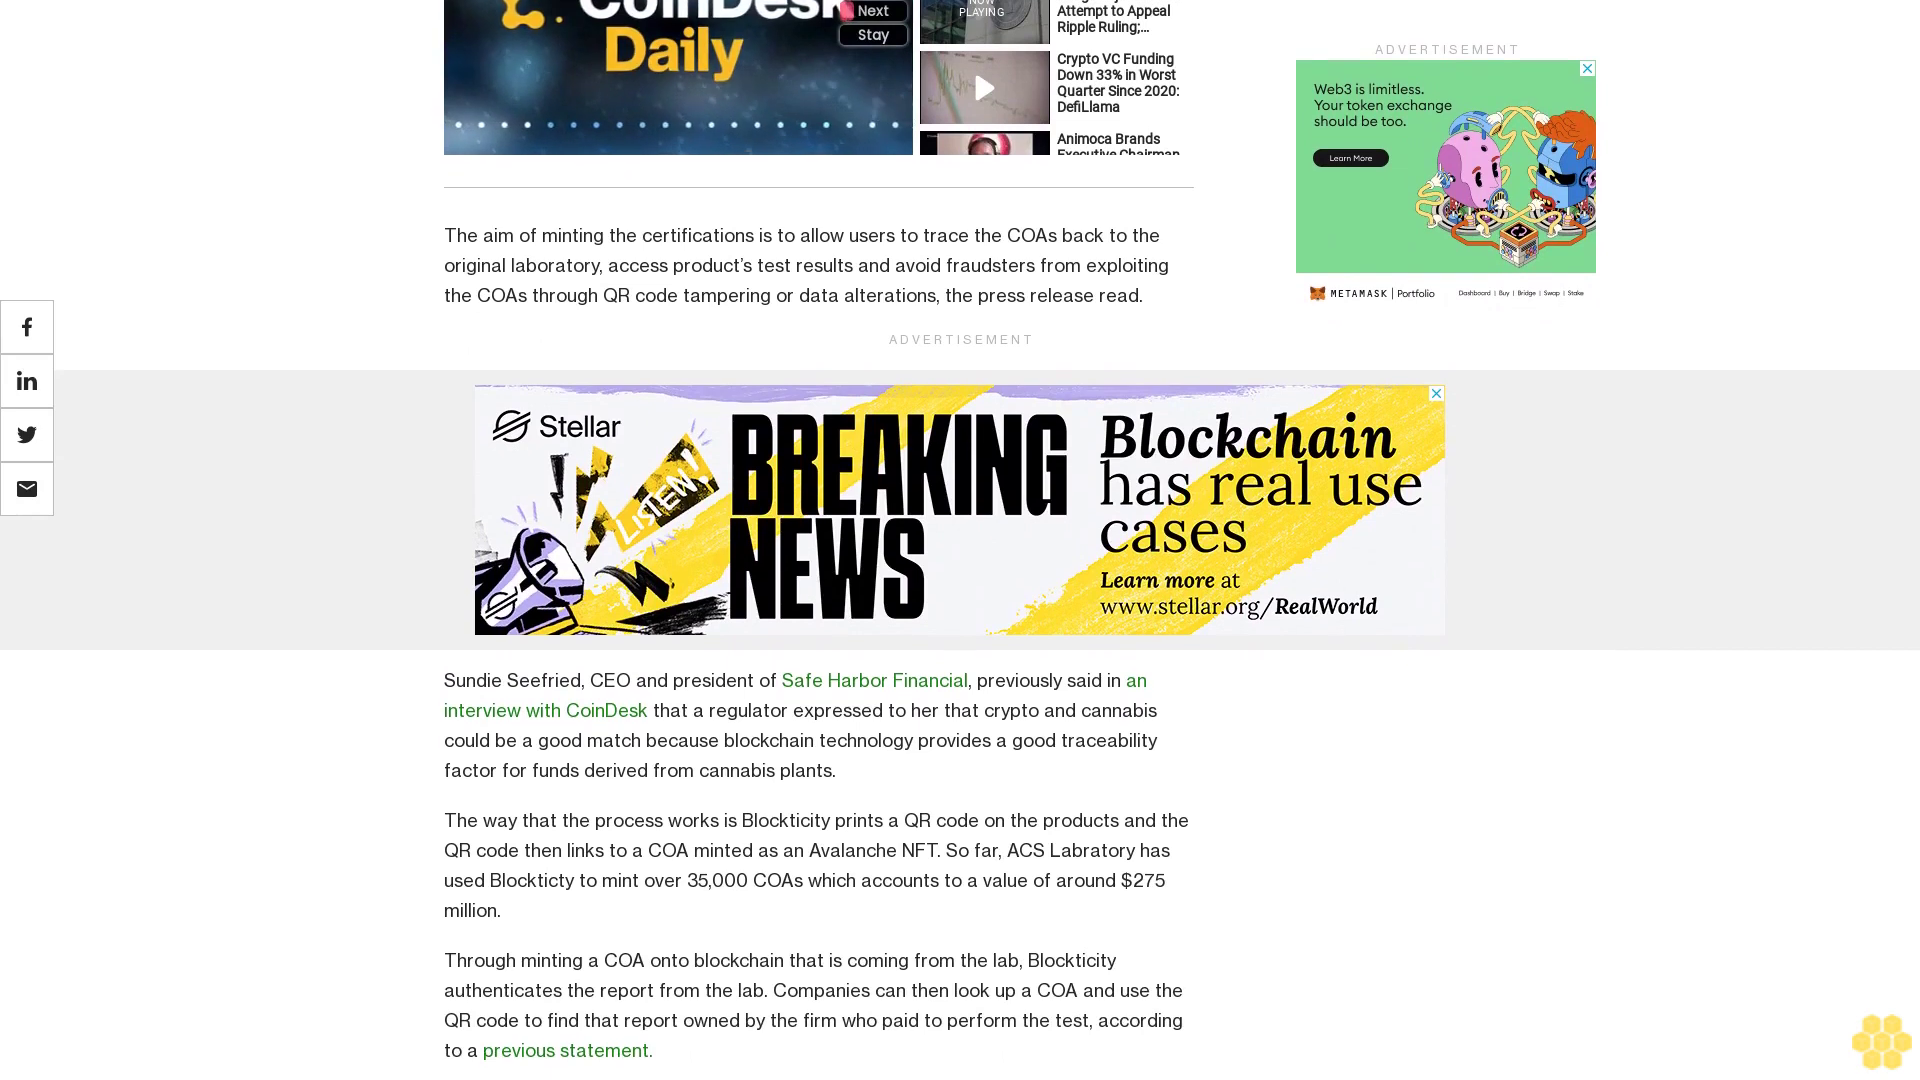
scroll(819, 541, down, 1)
scroll(820, 541, down, 1)
scroll(820, 541, down, 1)
scroll(819, 540, down, 1)
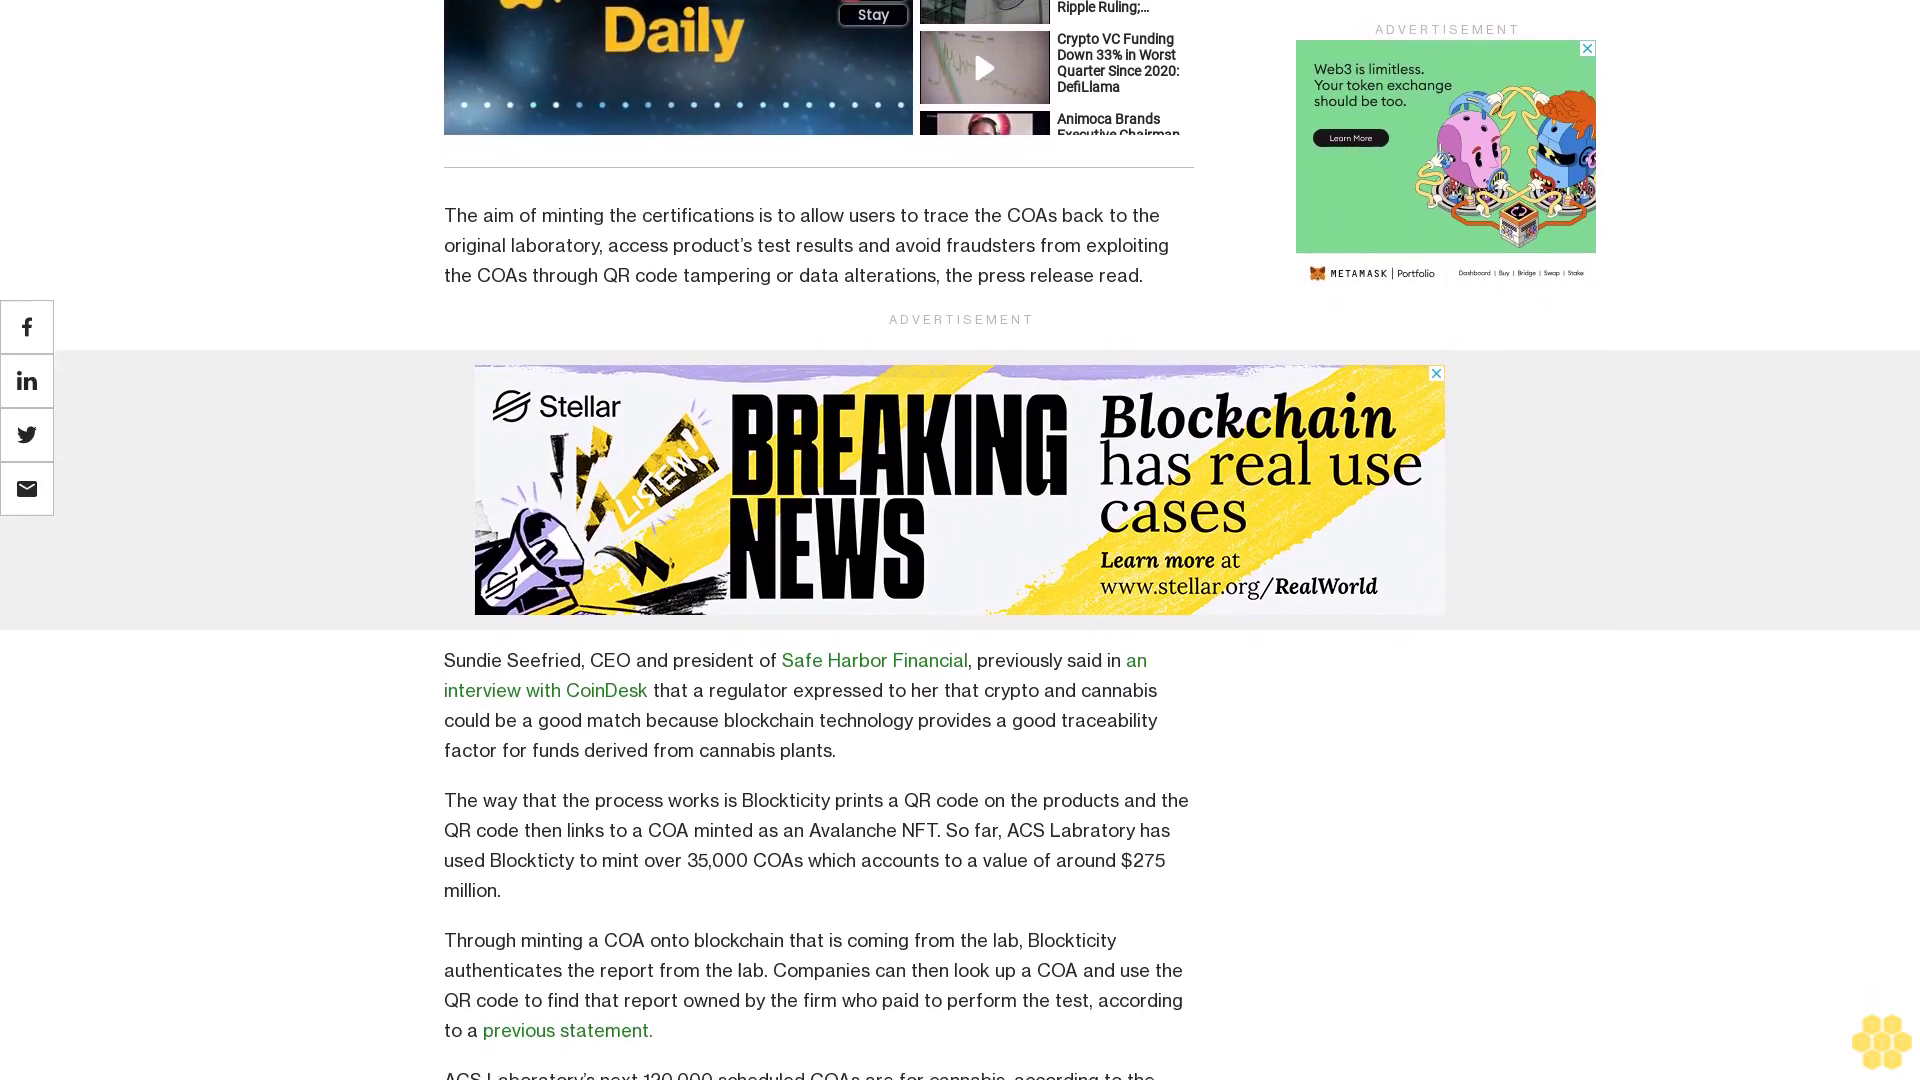
scroll(818, 541, down, 1)
scroll(819, 541, down, 1)
scroll(819, 541, down, 1)
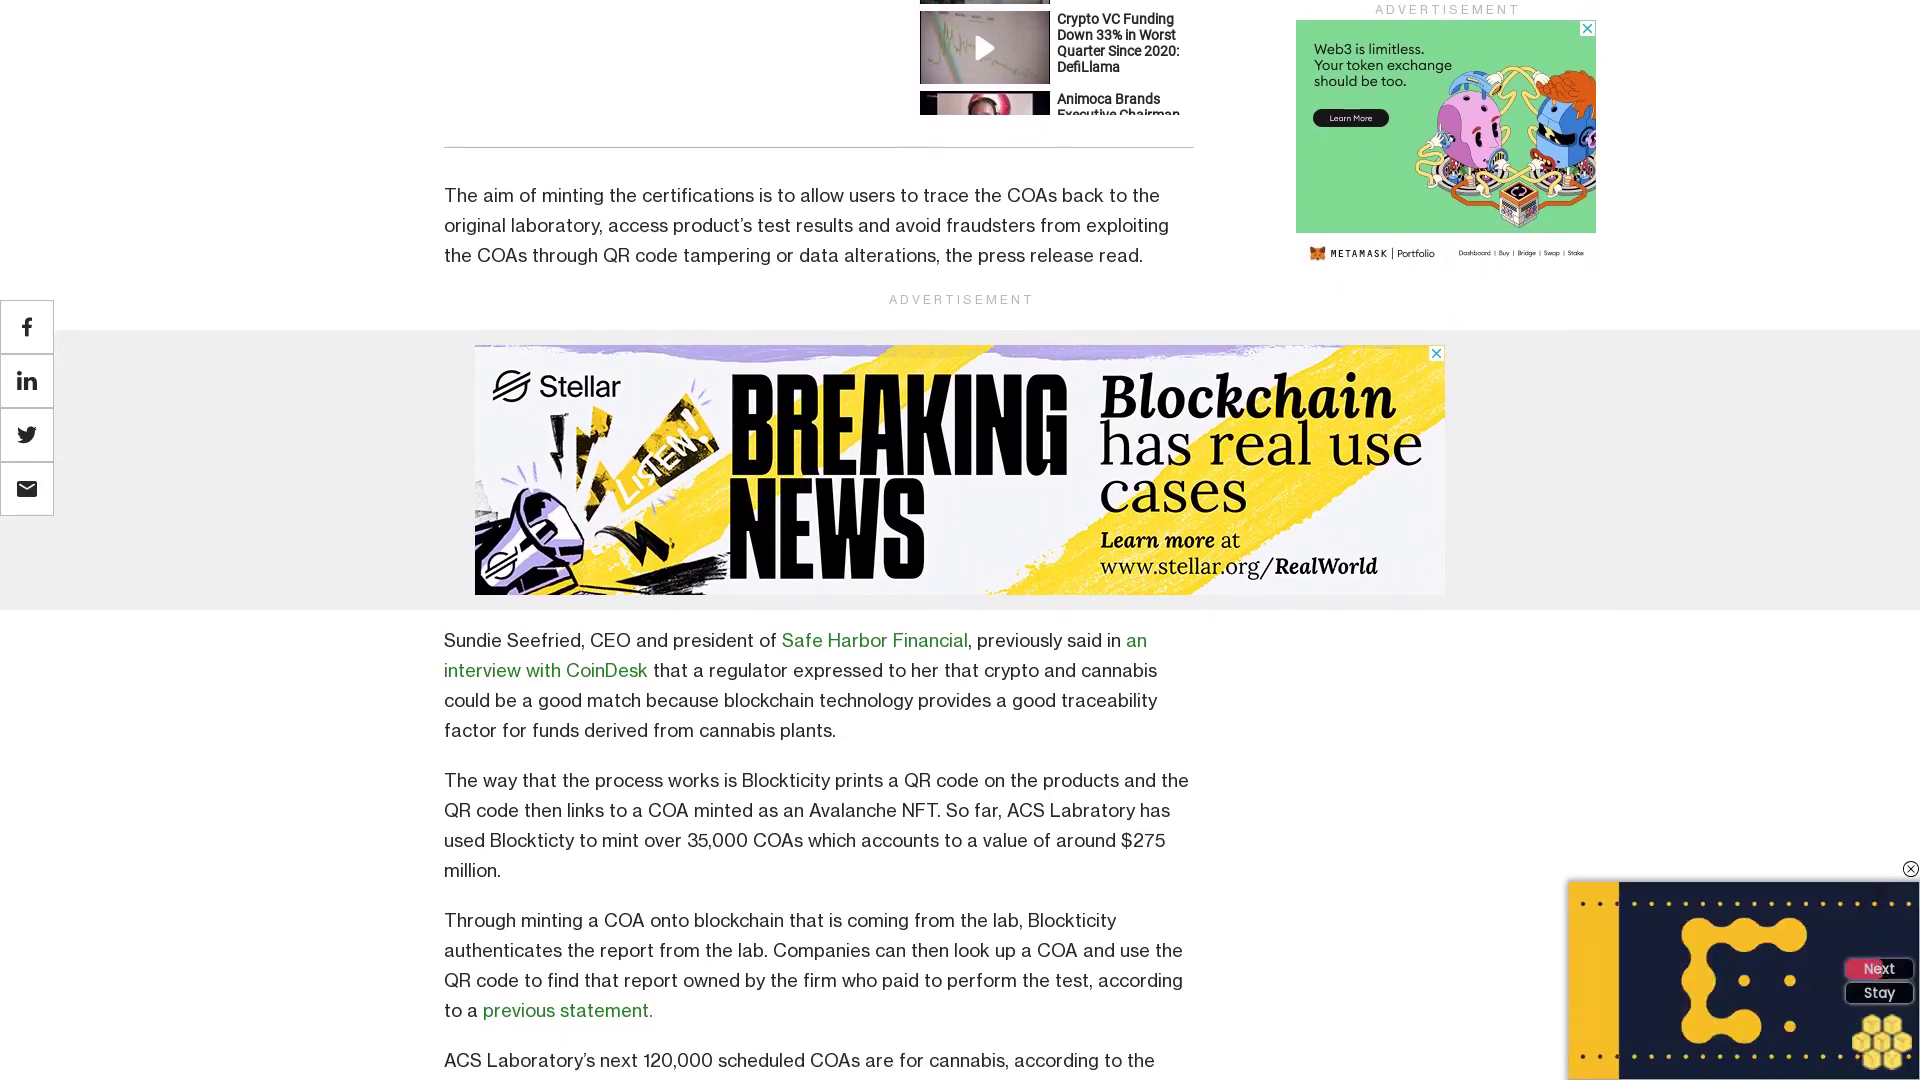
scroll(819, 541, down, 1)
scroll(819, 539, down, 1)
scroll(819, 540, down, 1)
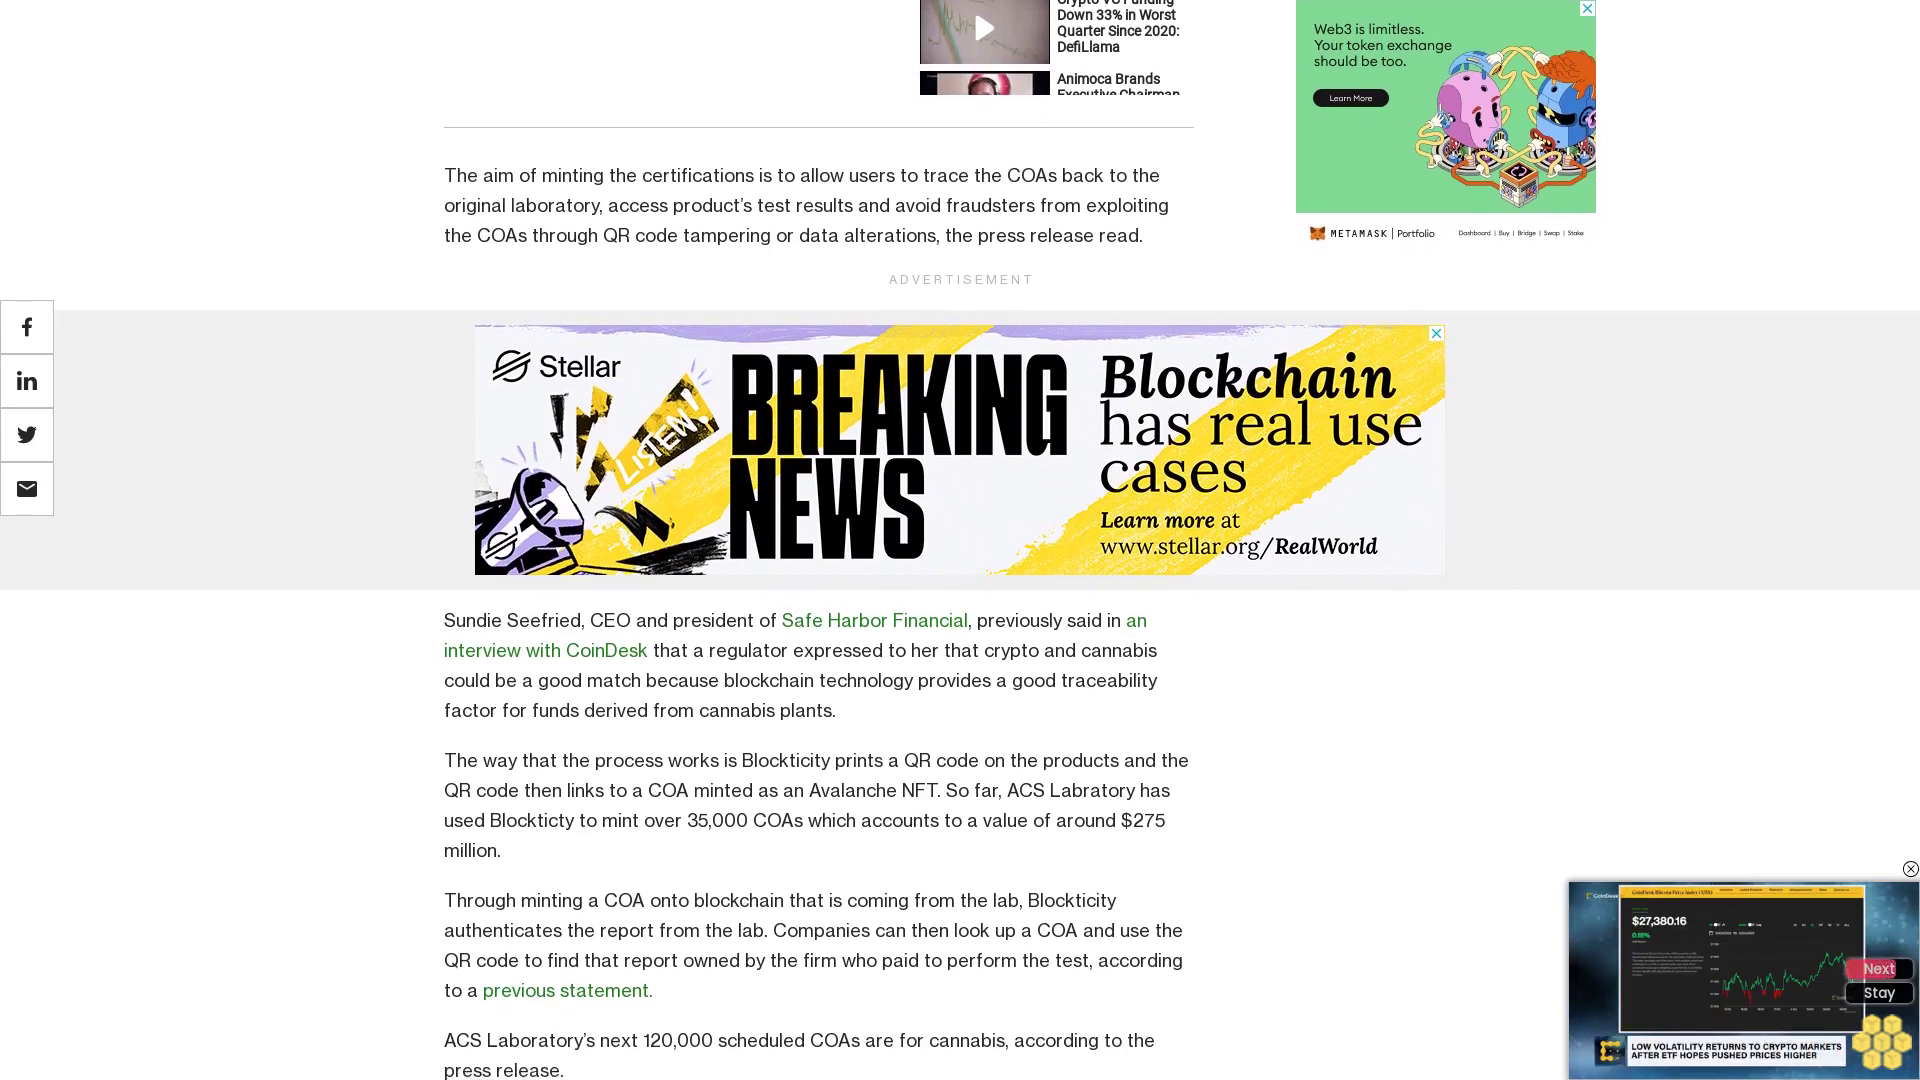
scroll(820, 541, down, 1)
scroll(819, 540, down, 1)
scroll(818, 540, down, 1)
scroll(819, 540, down, 1)
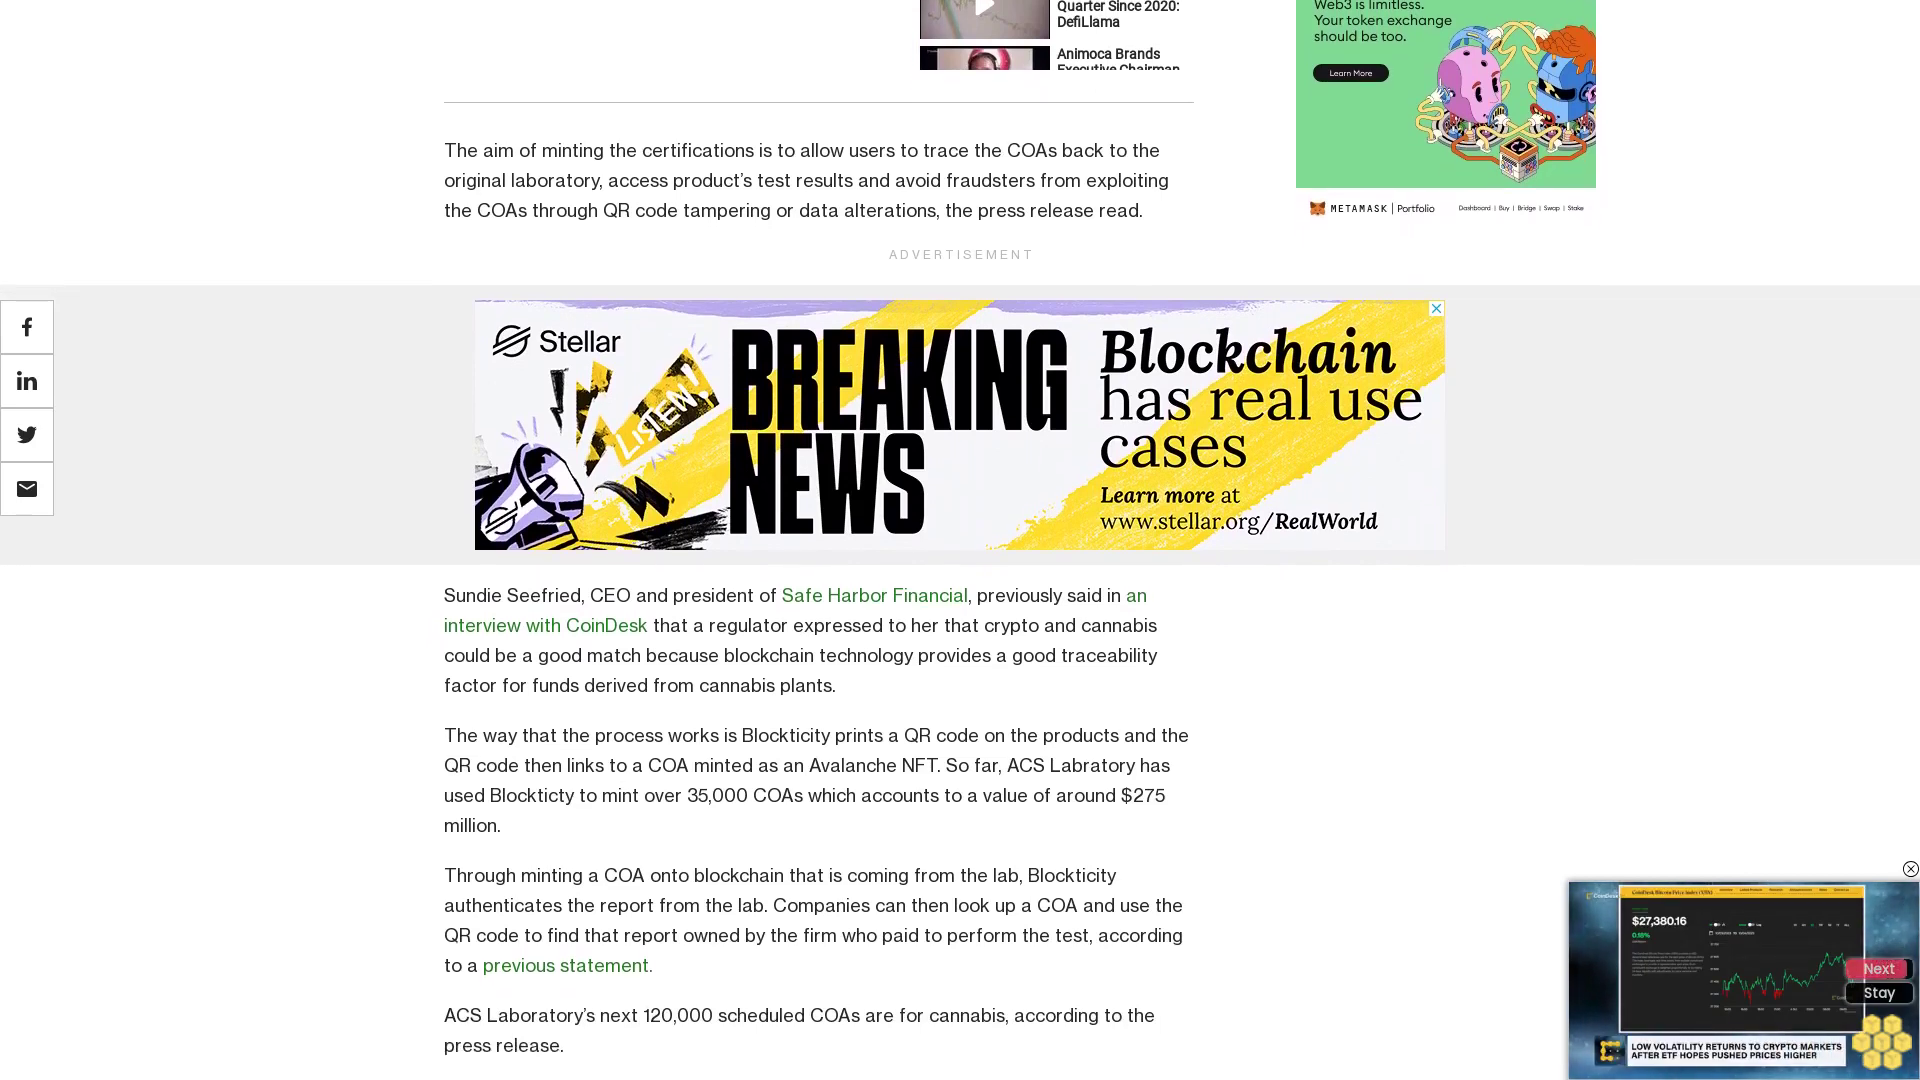
scroll(818, 541, down, 1)
scroll(820, 540, down, 1)
scroll(819, 540, down, 1)
scroll(819, 540, down, 1)
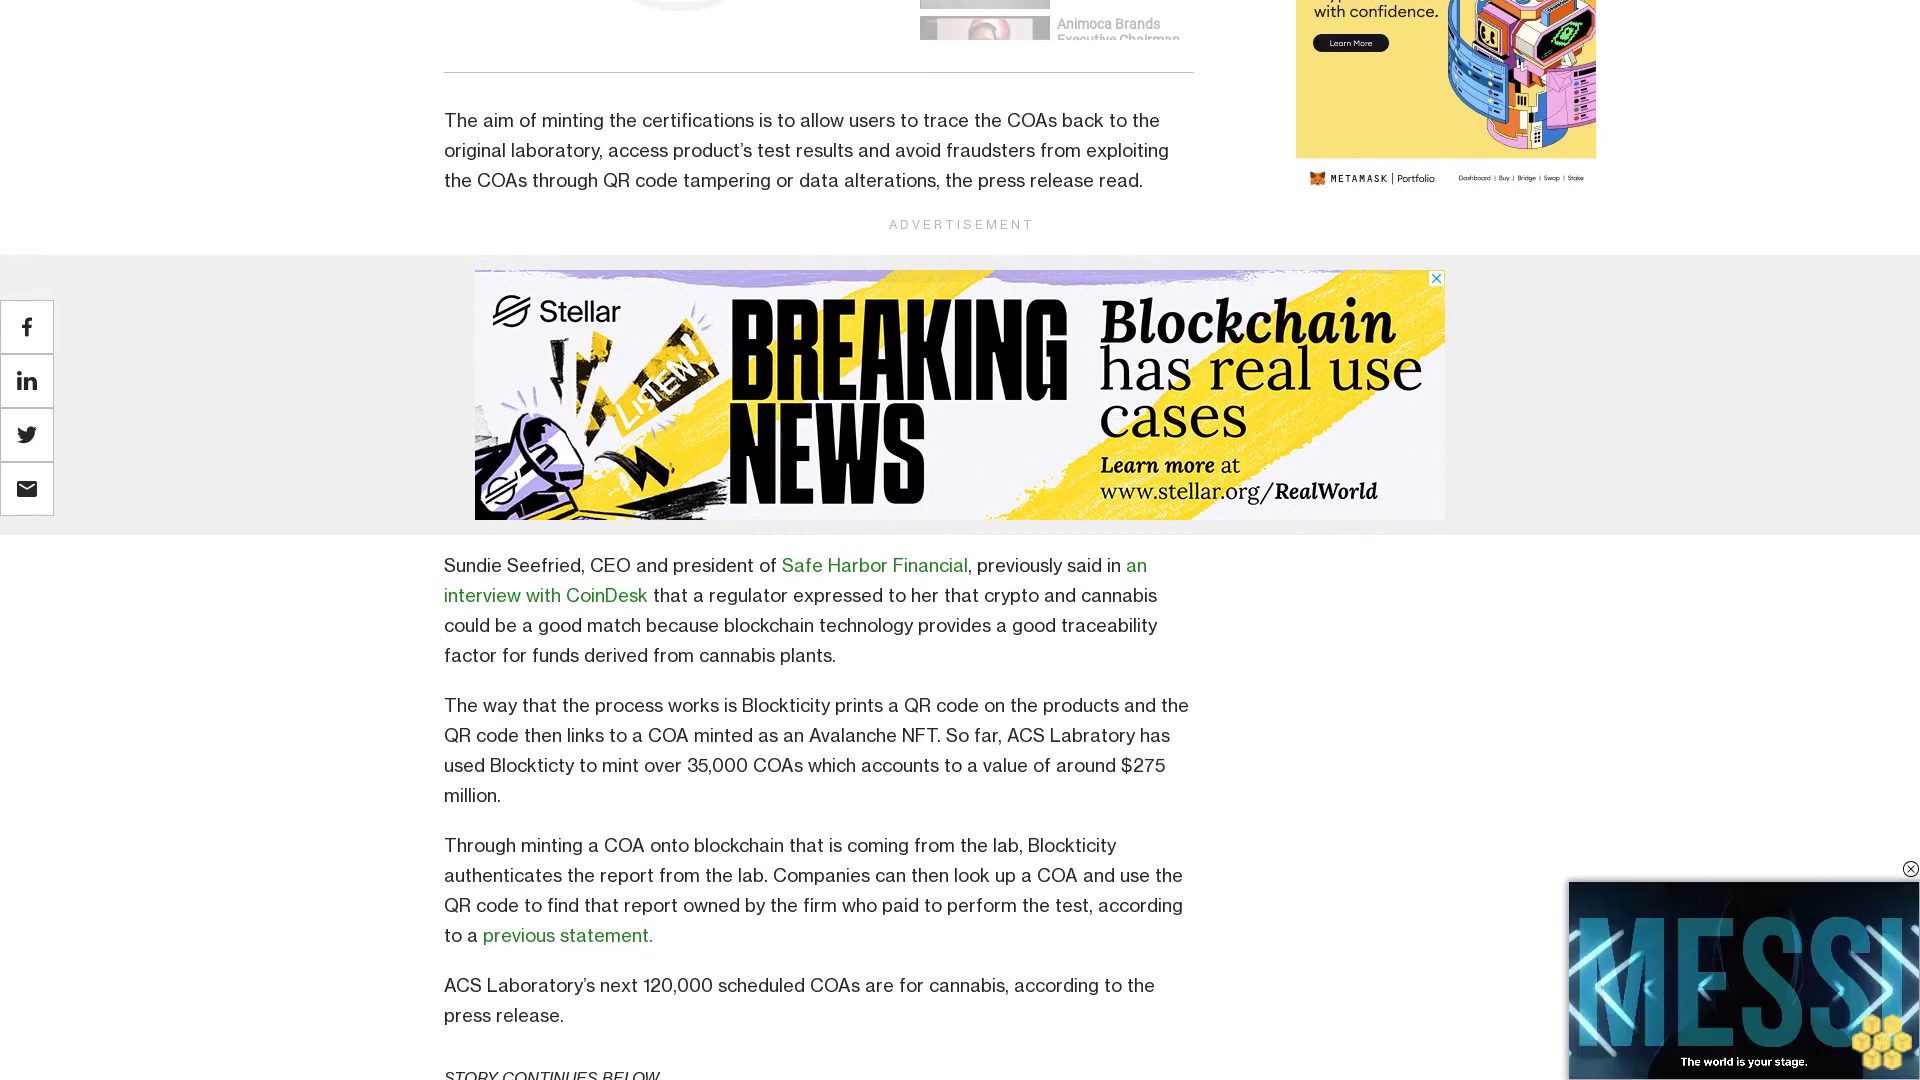
scroll(819, 540, down, 1)
scroll(819, 540, down, 1)
scroll(819, 540, down, 1)
scroll(818, 540, down, 1)
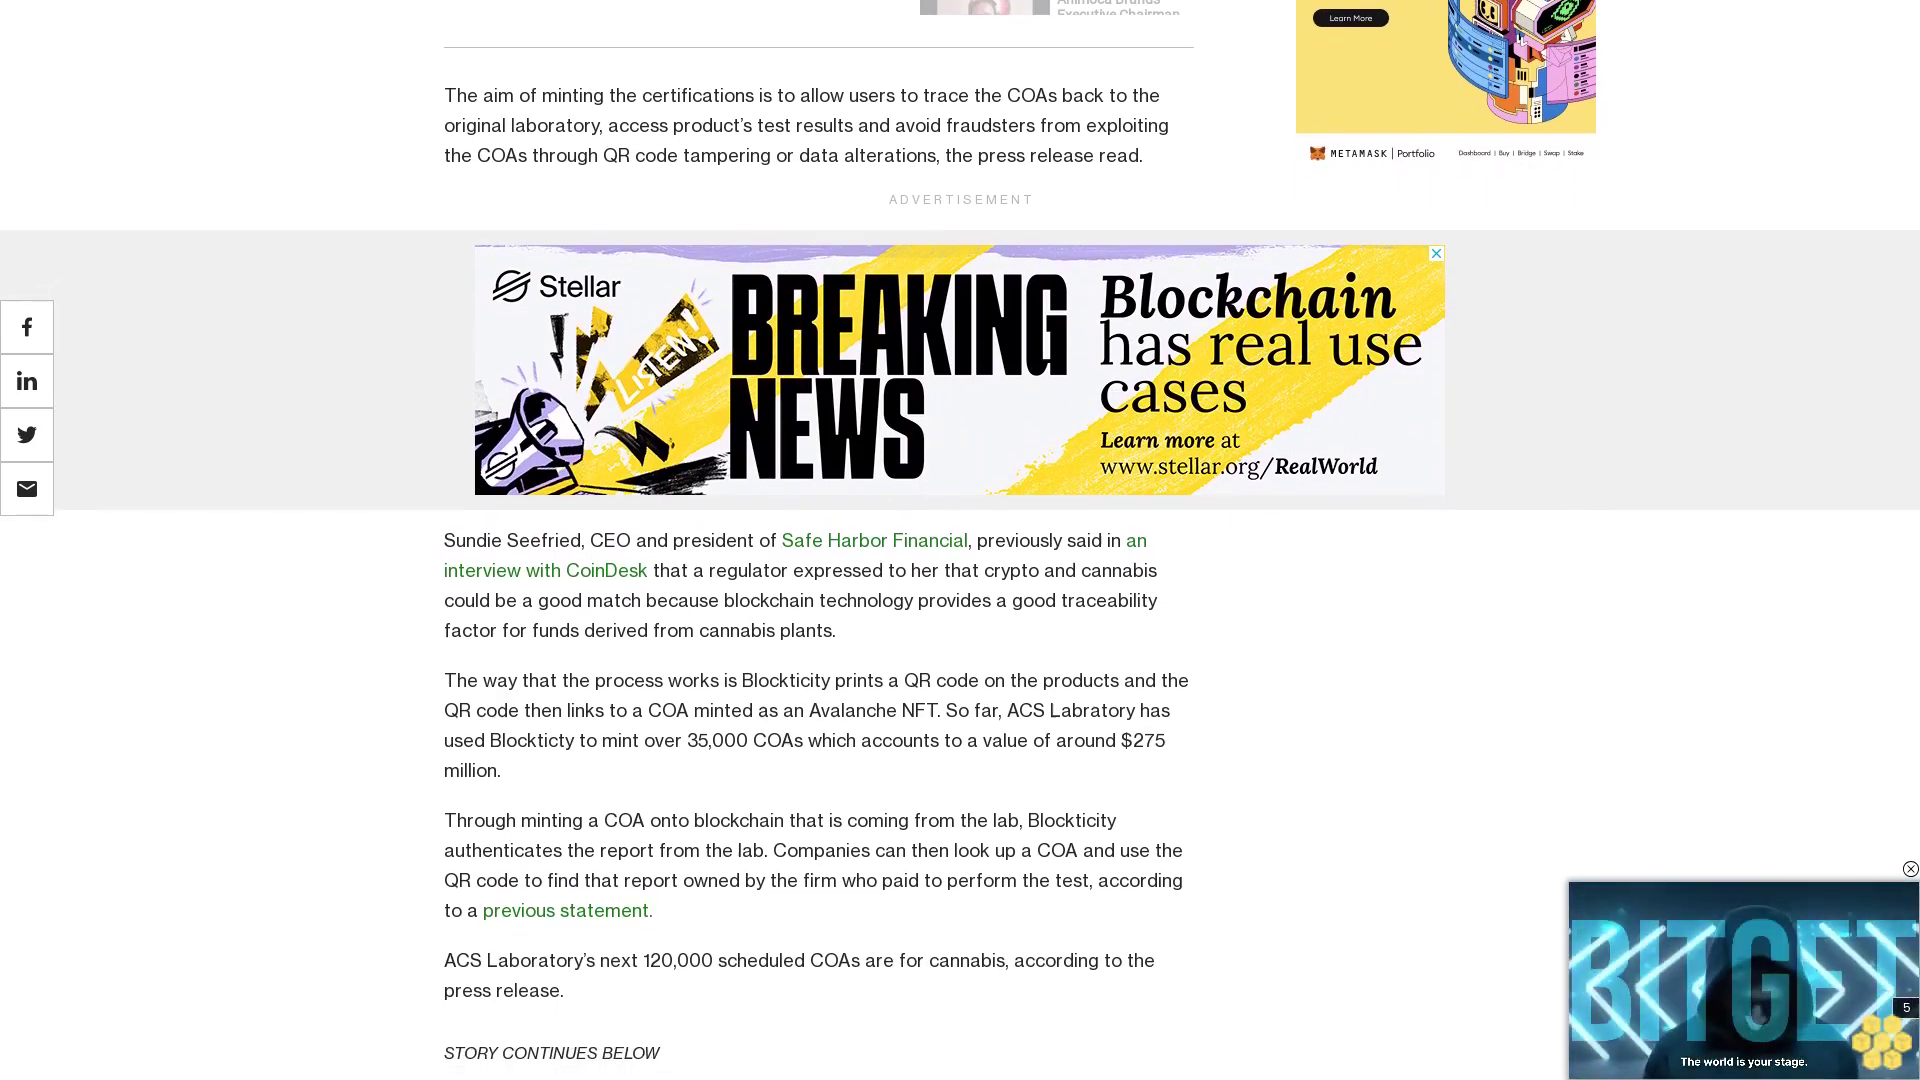
scroll(820, 539, down, 1)
scroll(820, 540, down, 1)
scroll(819, 540, down, 1)
scroll(819, 540, down, 1)
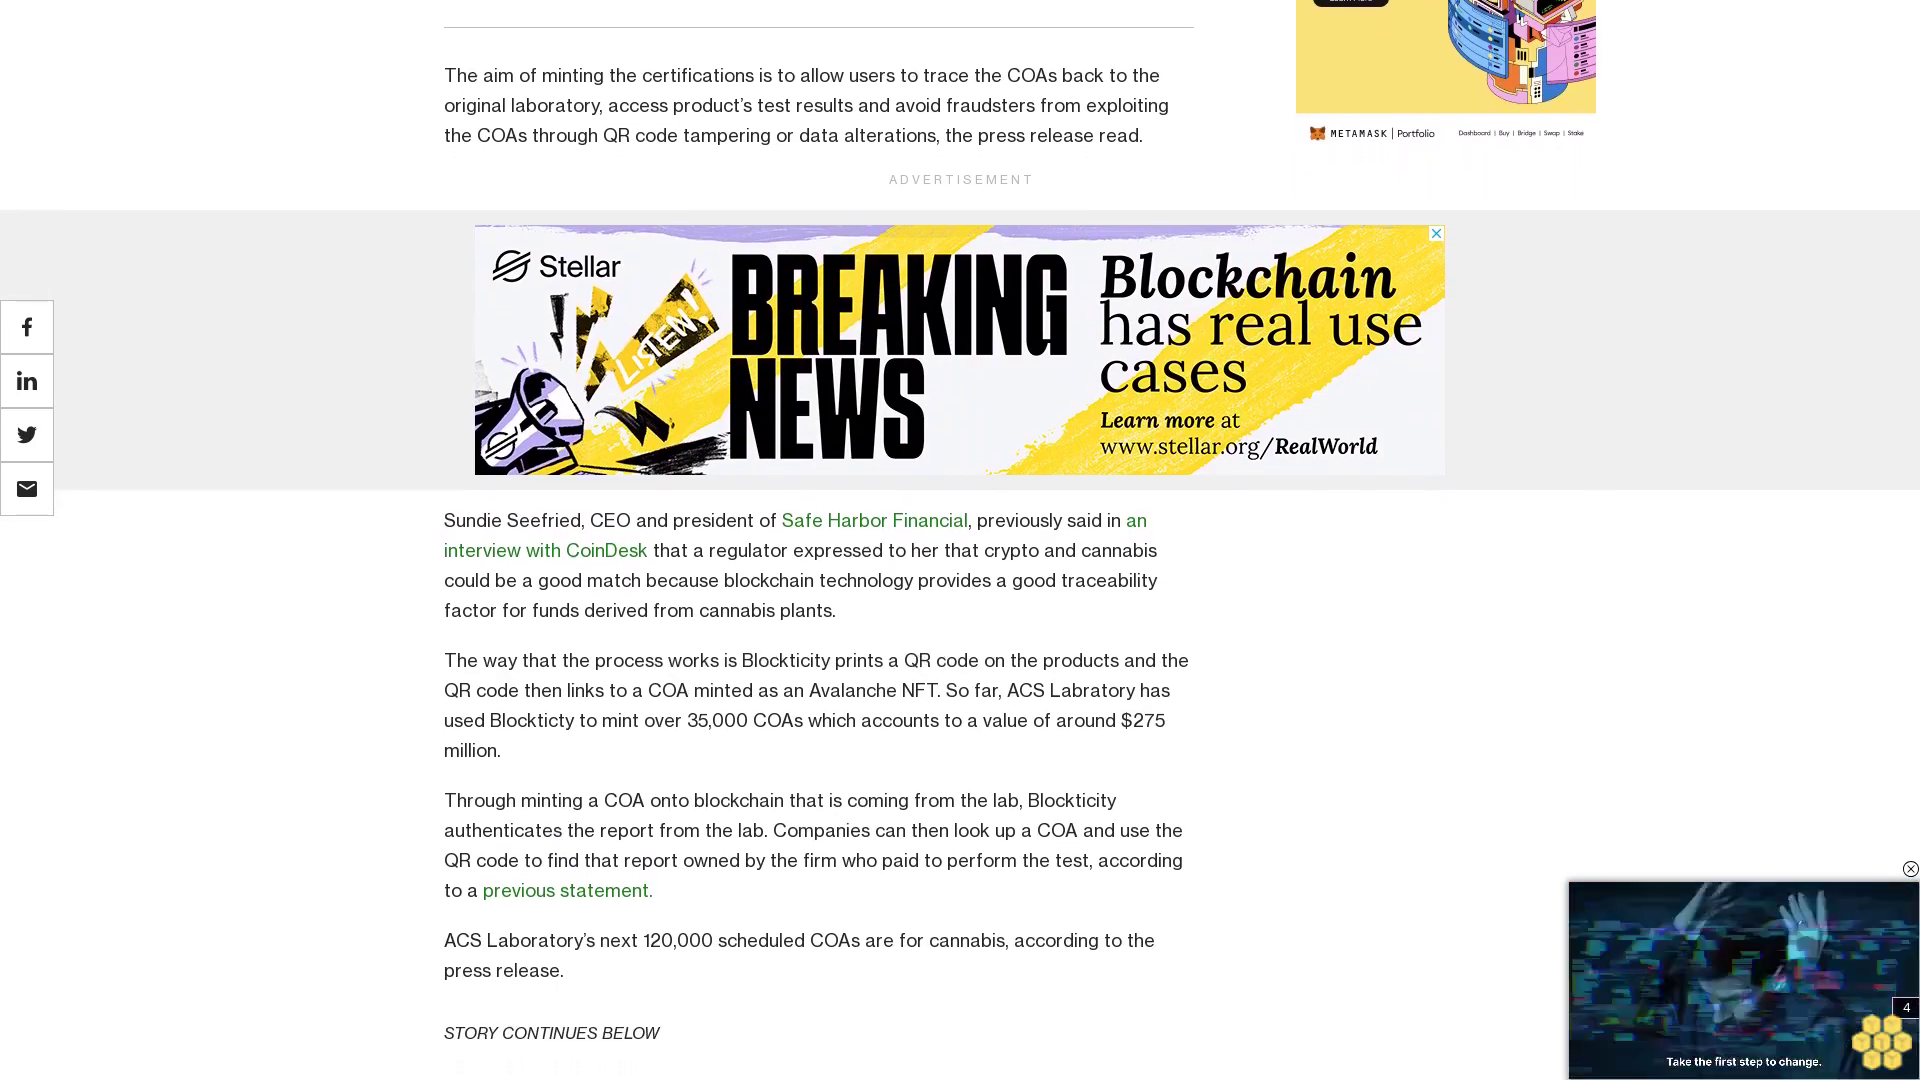
scroll(819, 540, down, 1)
scroll(819, 540, down, 1)
scroll(820, 540, down, 1)
scroll(820, 540, down, 1)
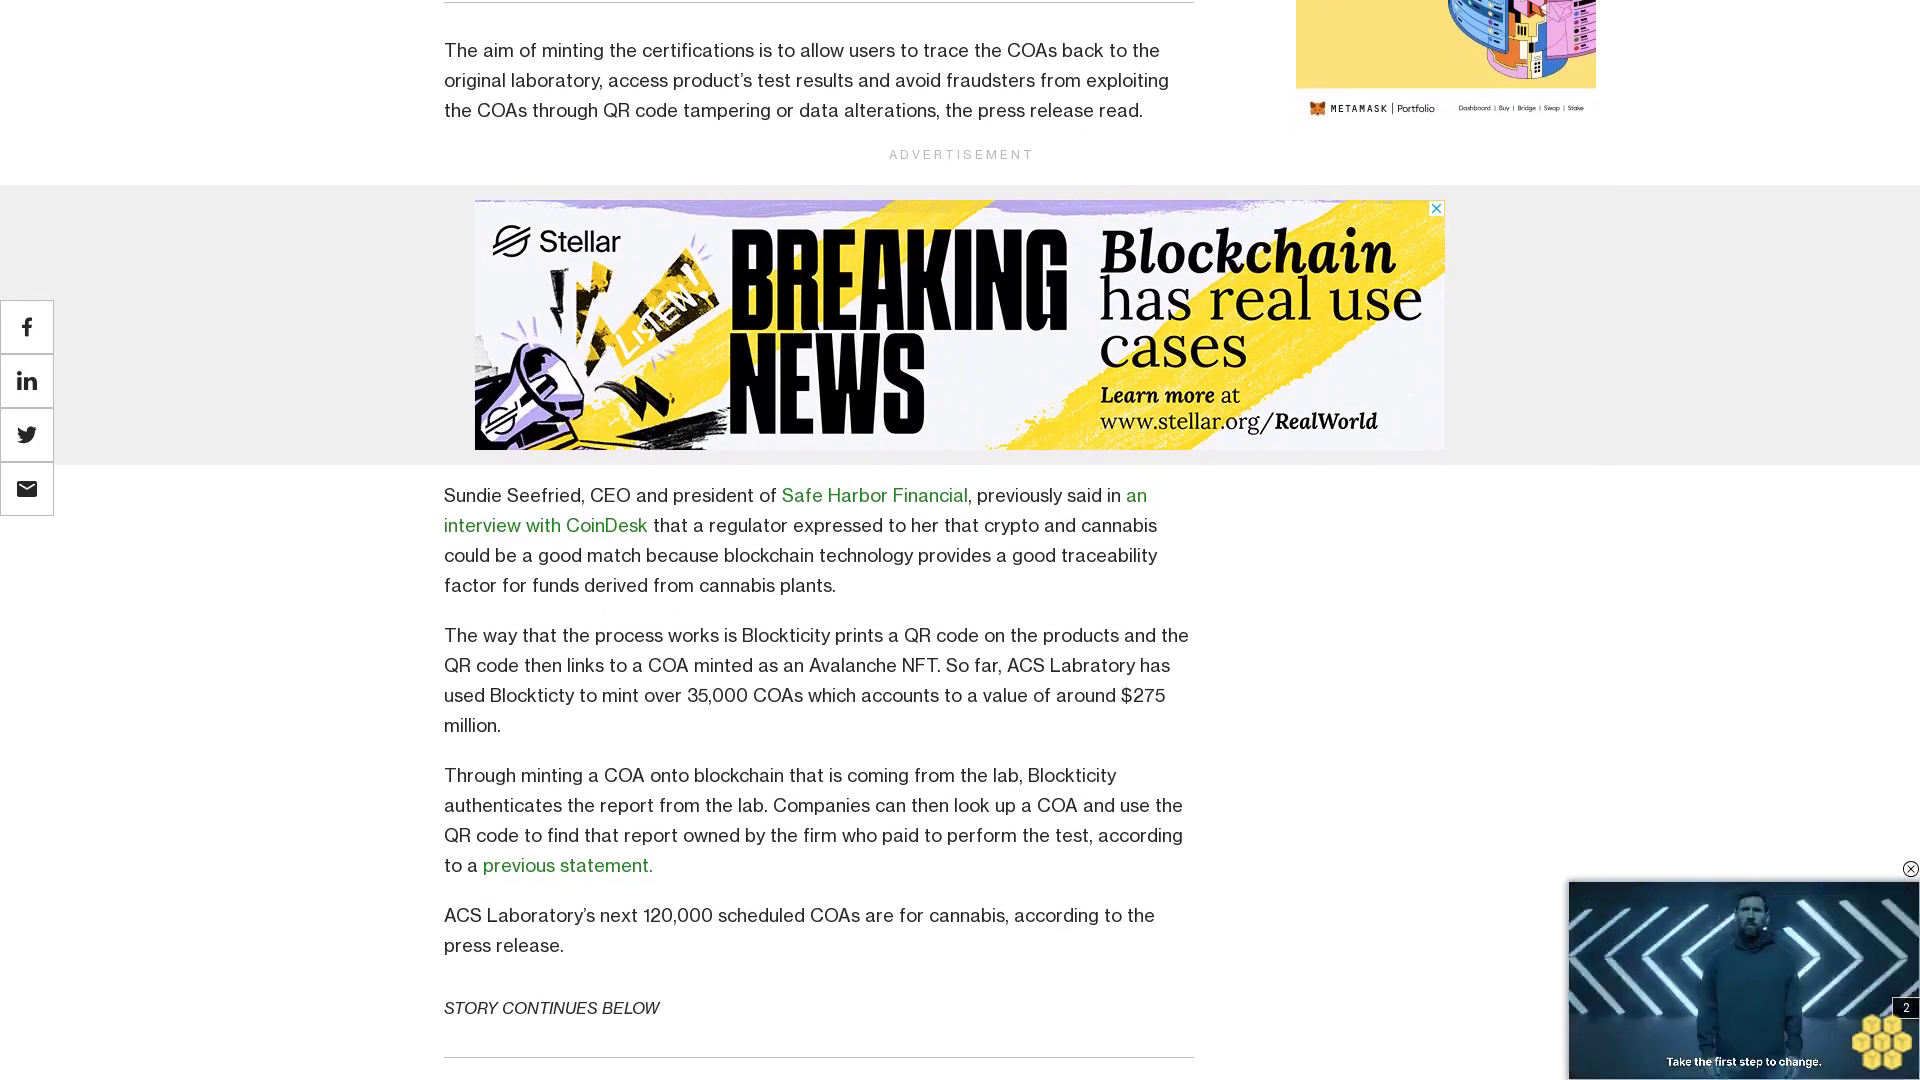
scroll(820, 540, down, 1)
scroll(820, 540, down, 1)
scroll(819, 539, down, 1)
scroll(819, 540, down, 1)
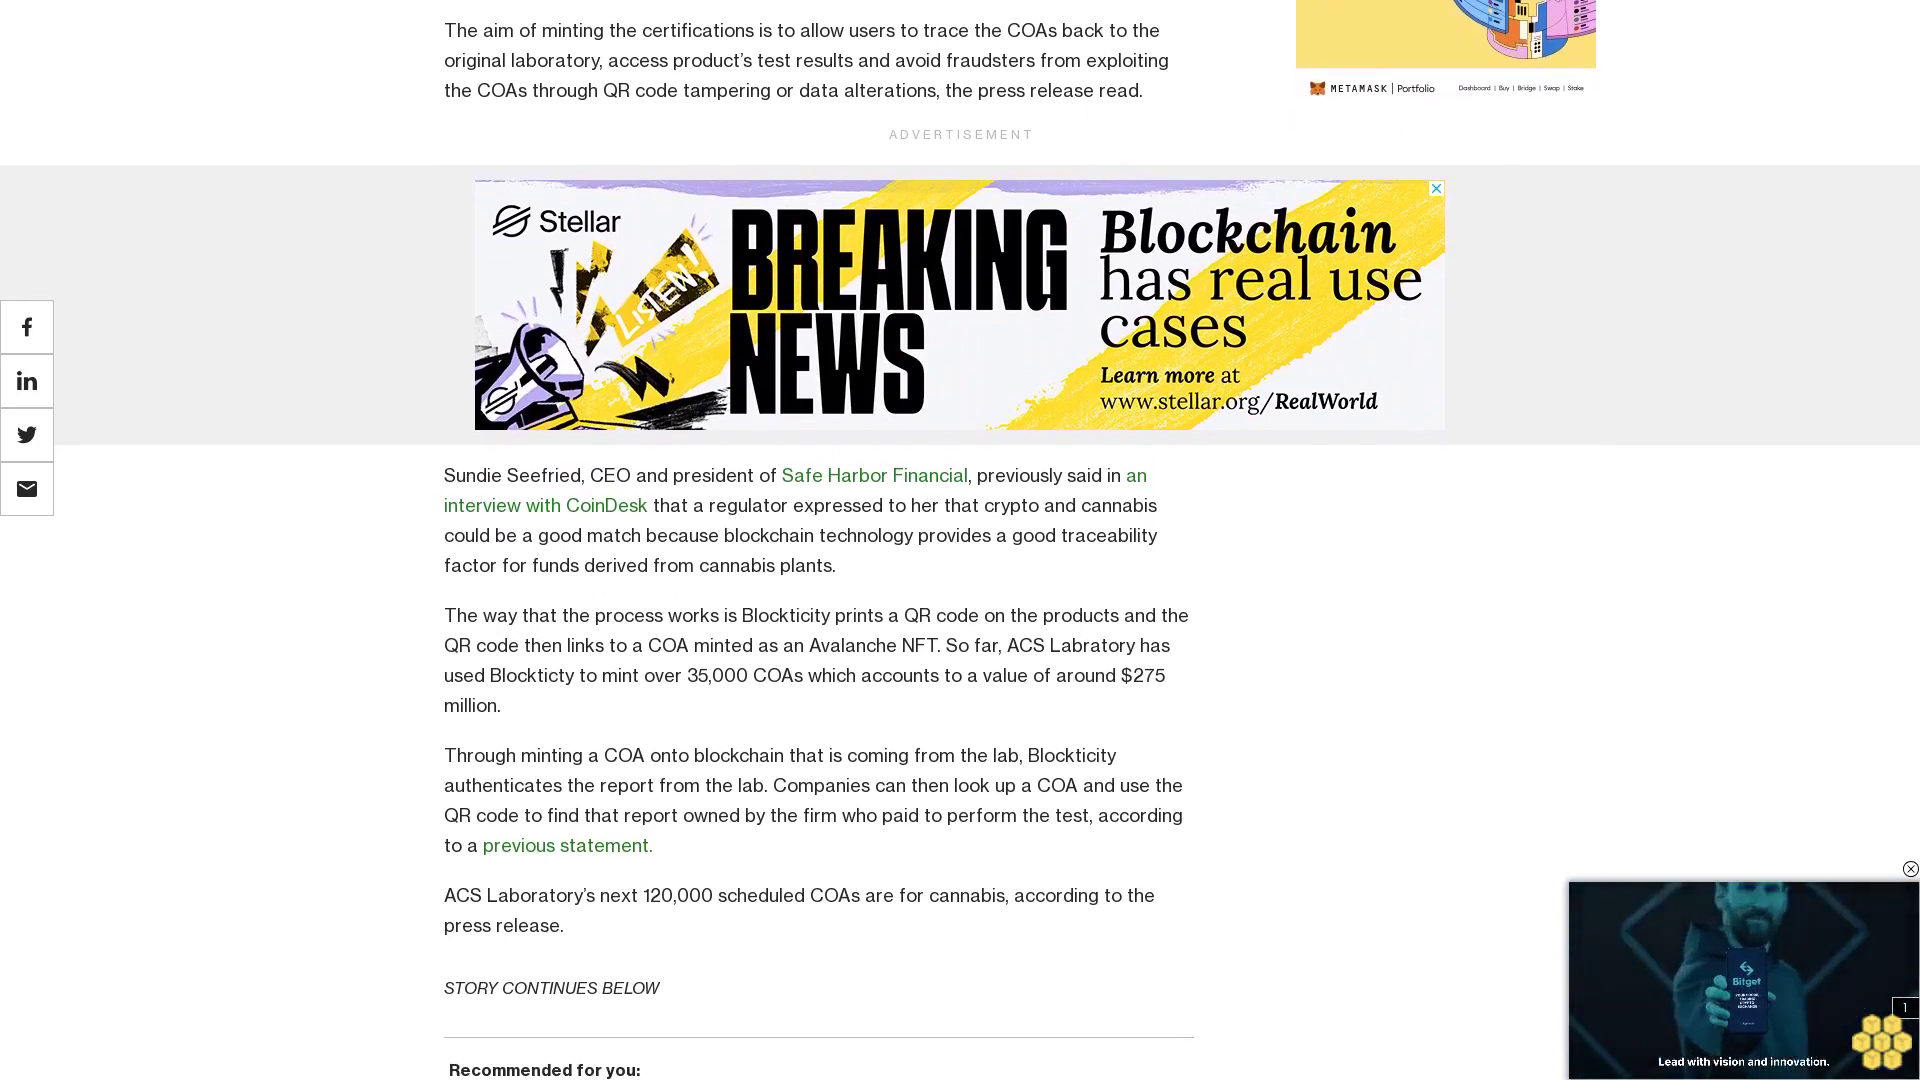
scroll(819, 541, down, 1)
scroll(820, 541, down, 1)
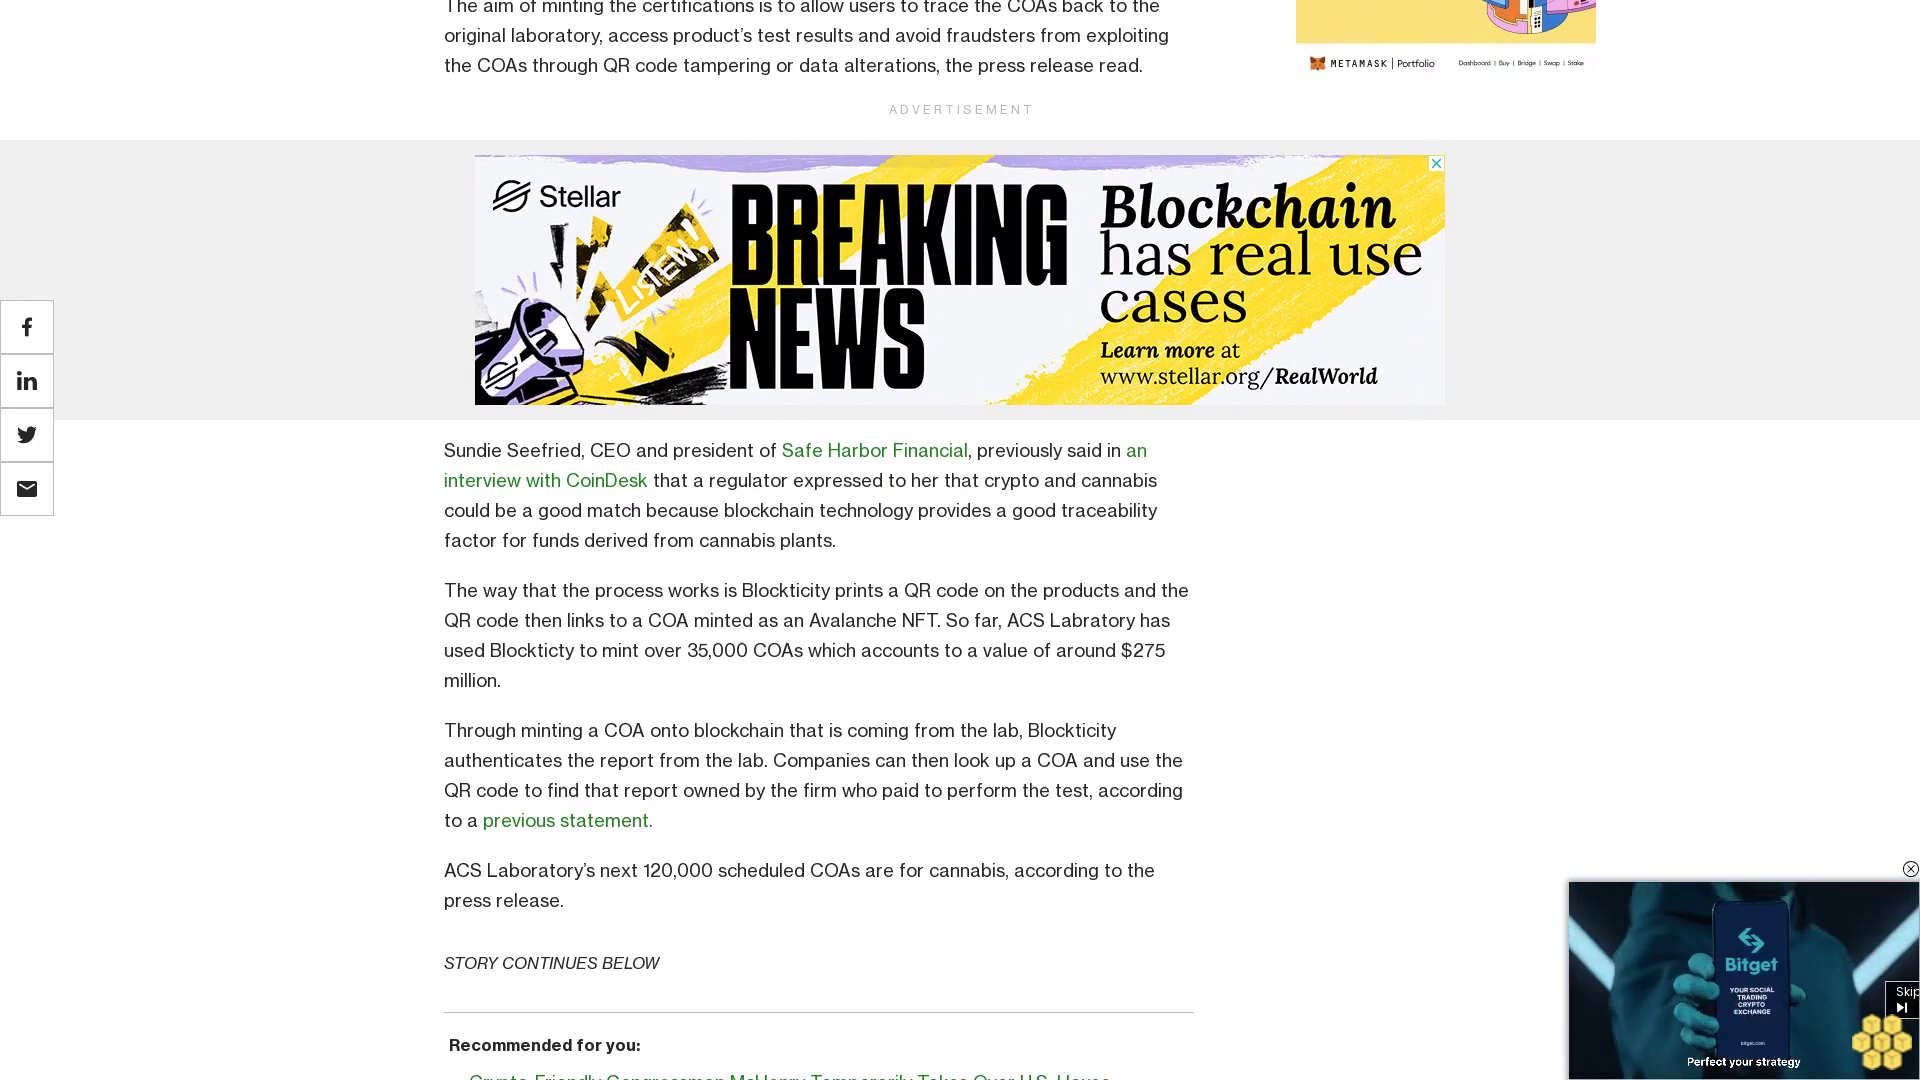
scroll(819, 540, down, 1)
scroll(819, 539, down, 1)
scroll(819, 540, down, 1)
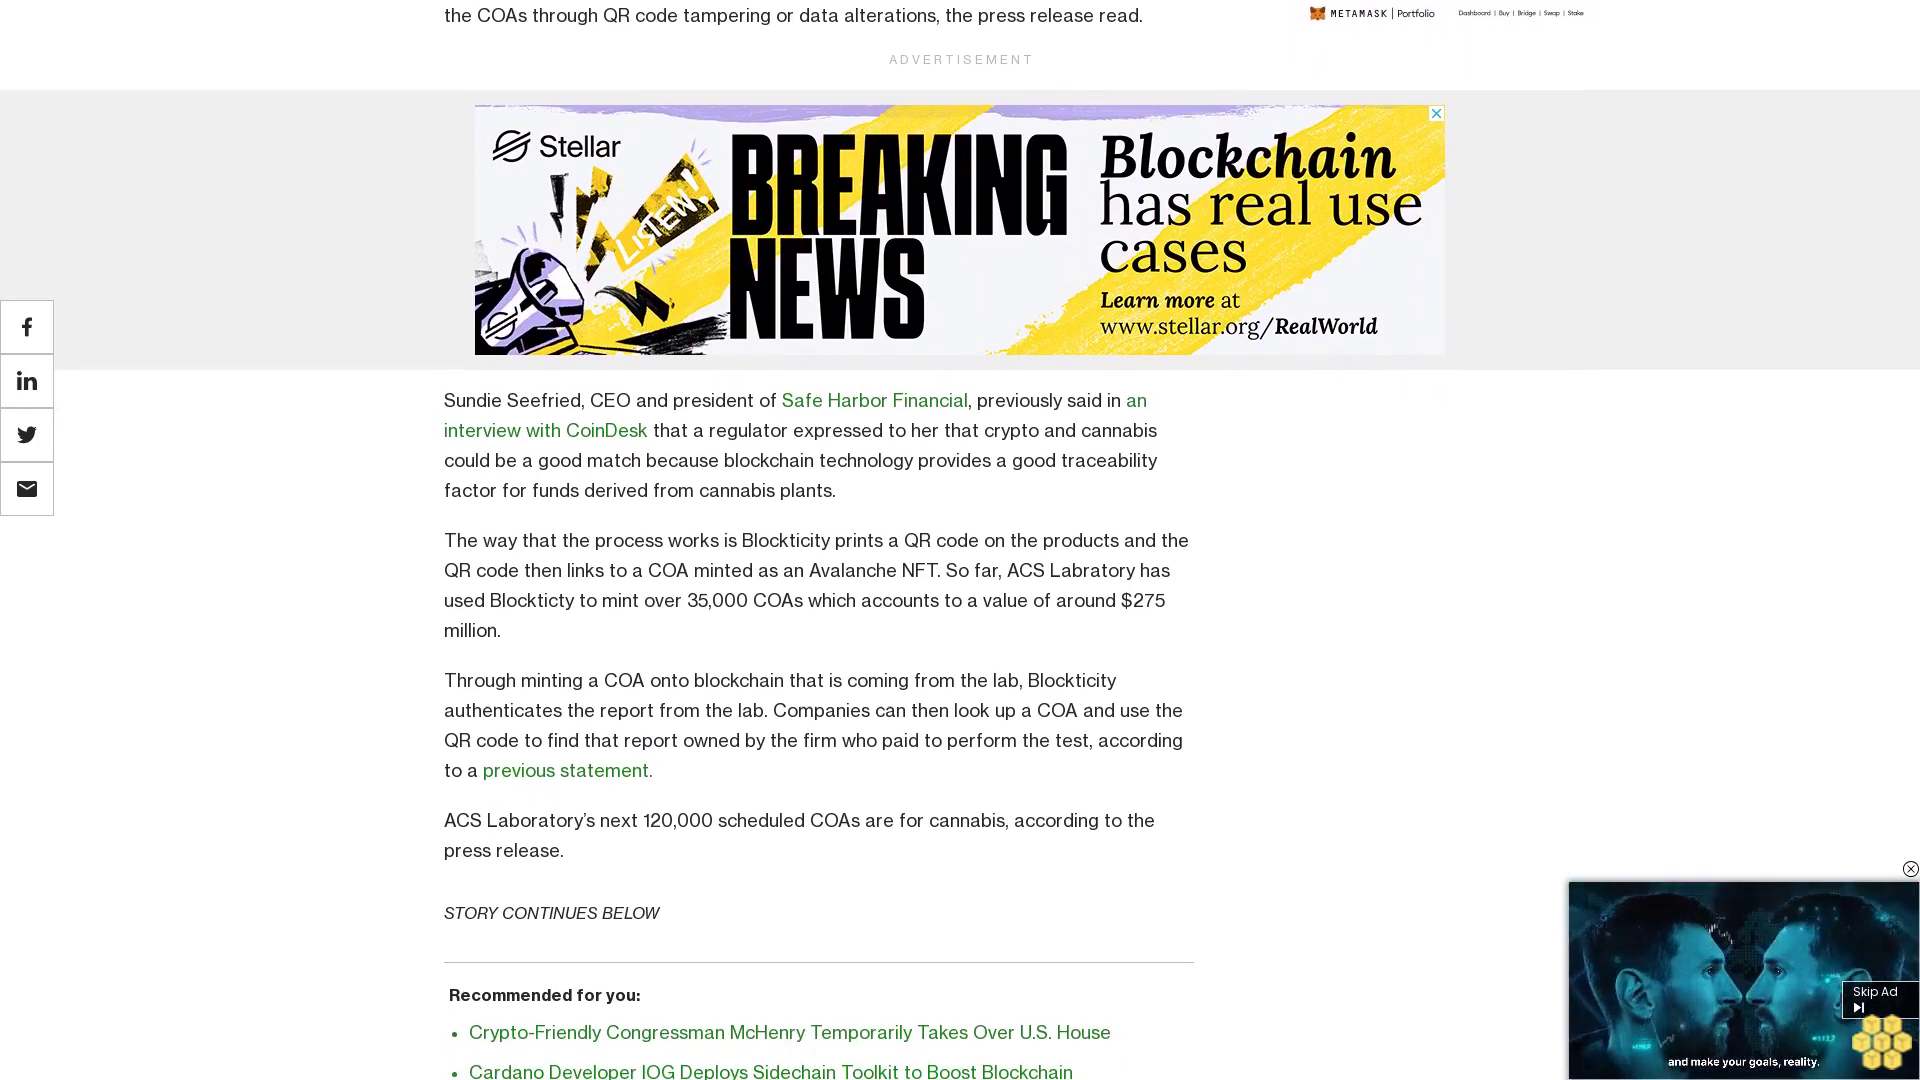
scroll(820, 541, down, 1)
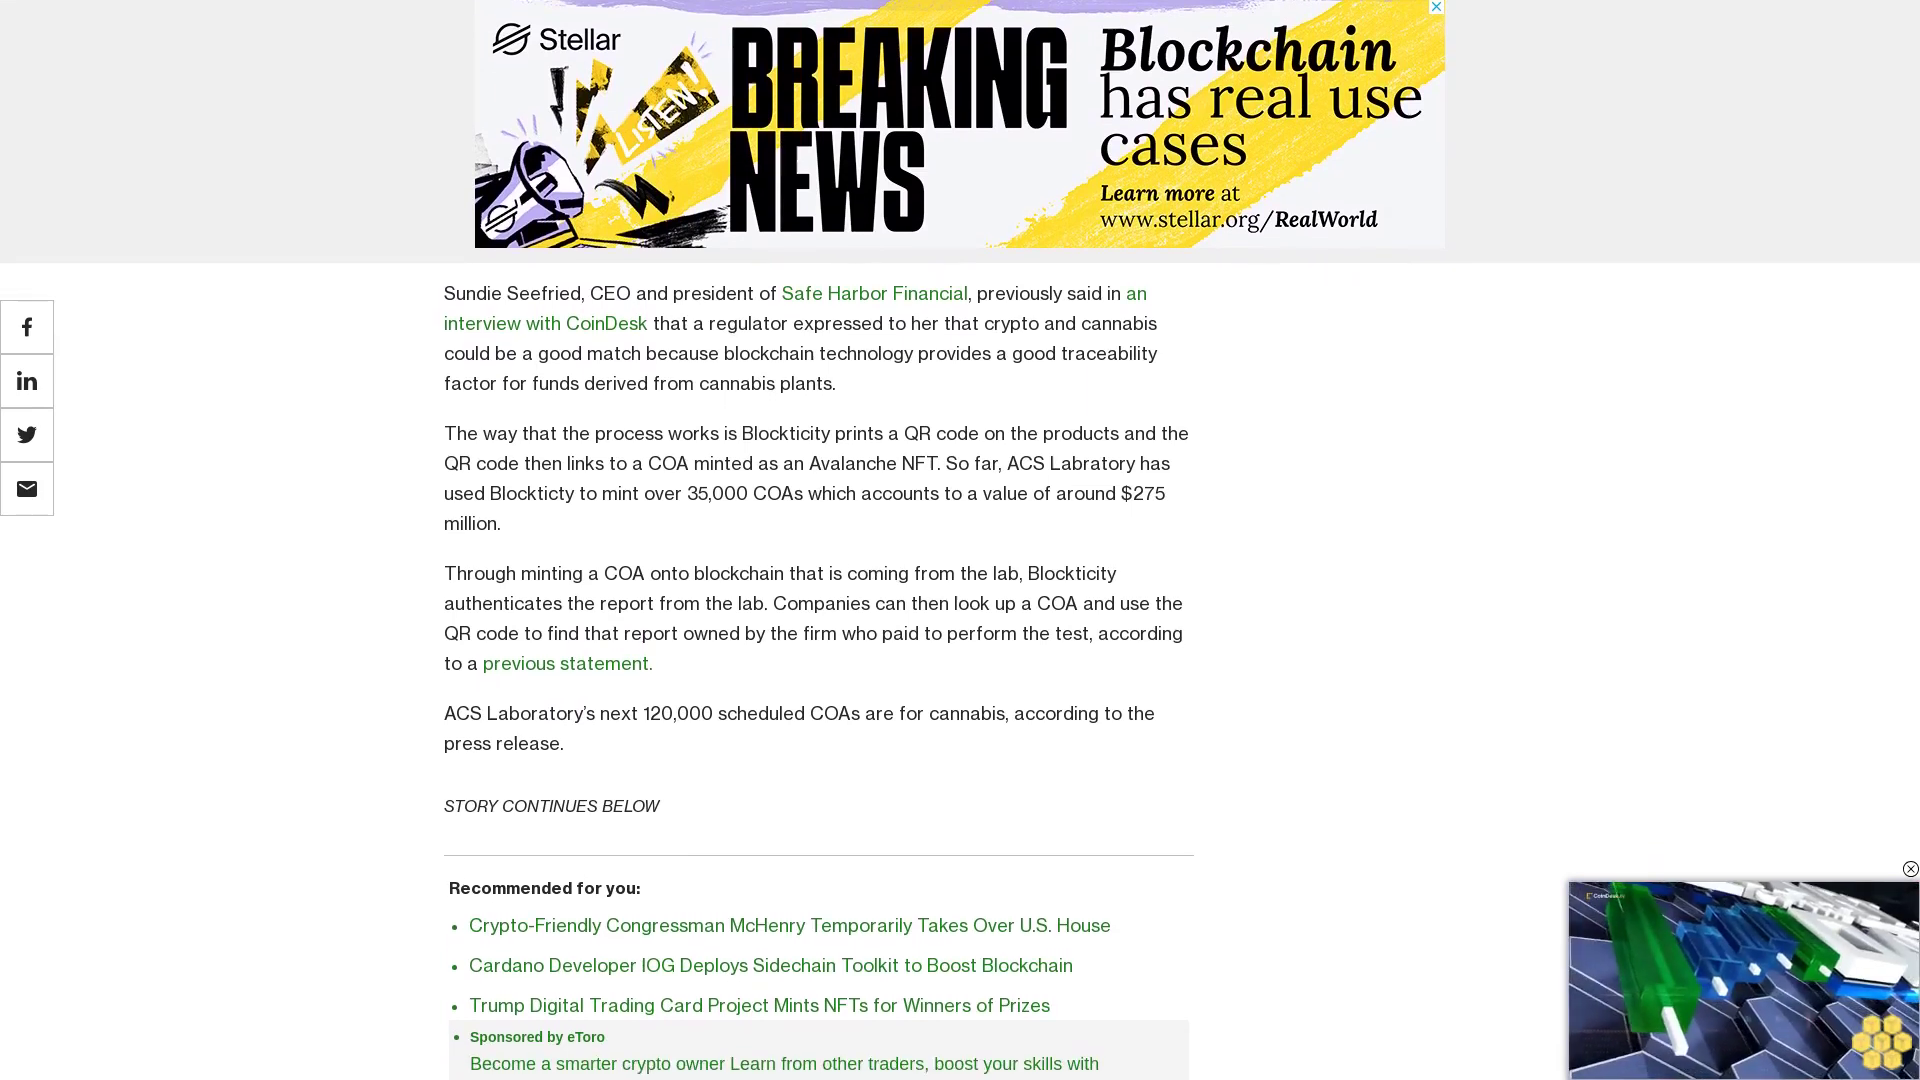
scroll(818, 540, down, 1)
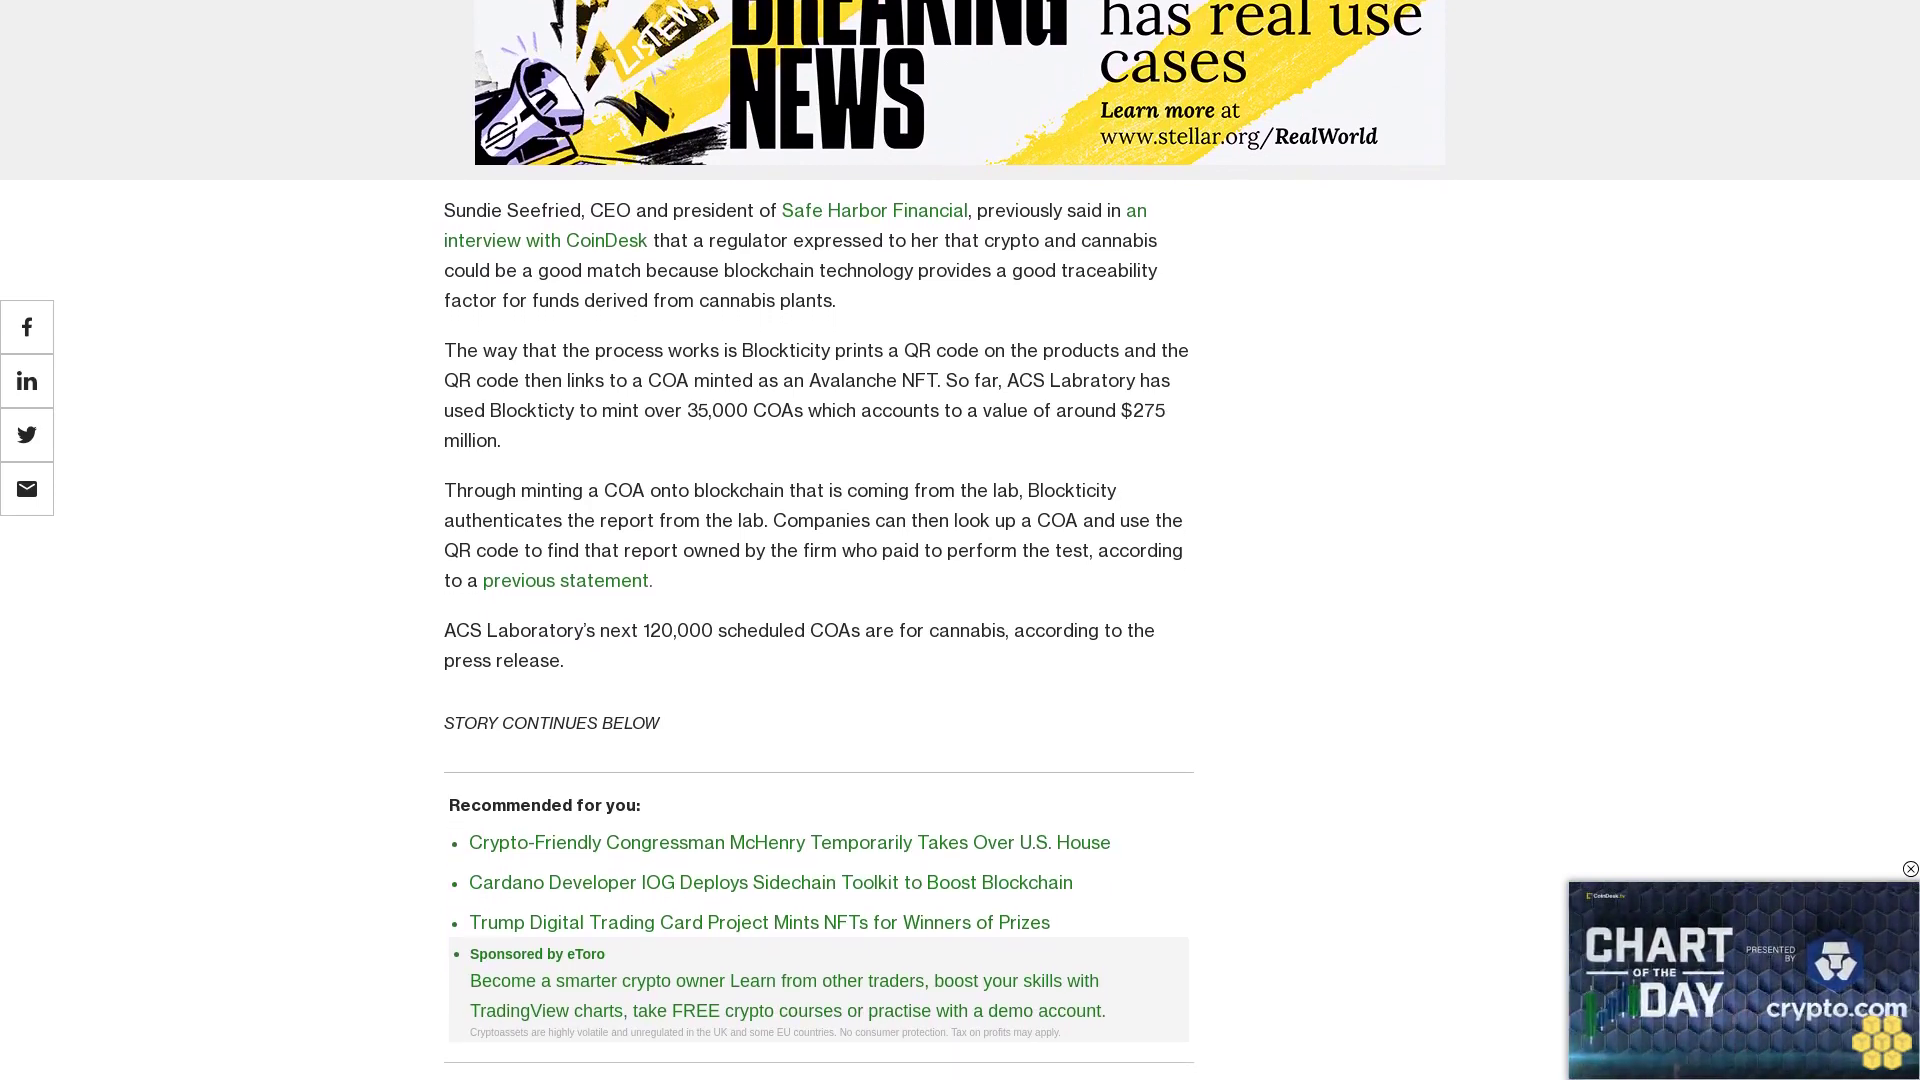
scroll(819, 540, down, 1)
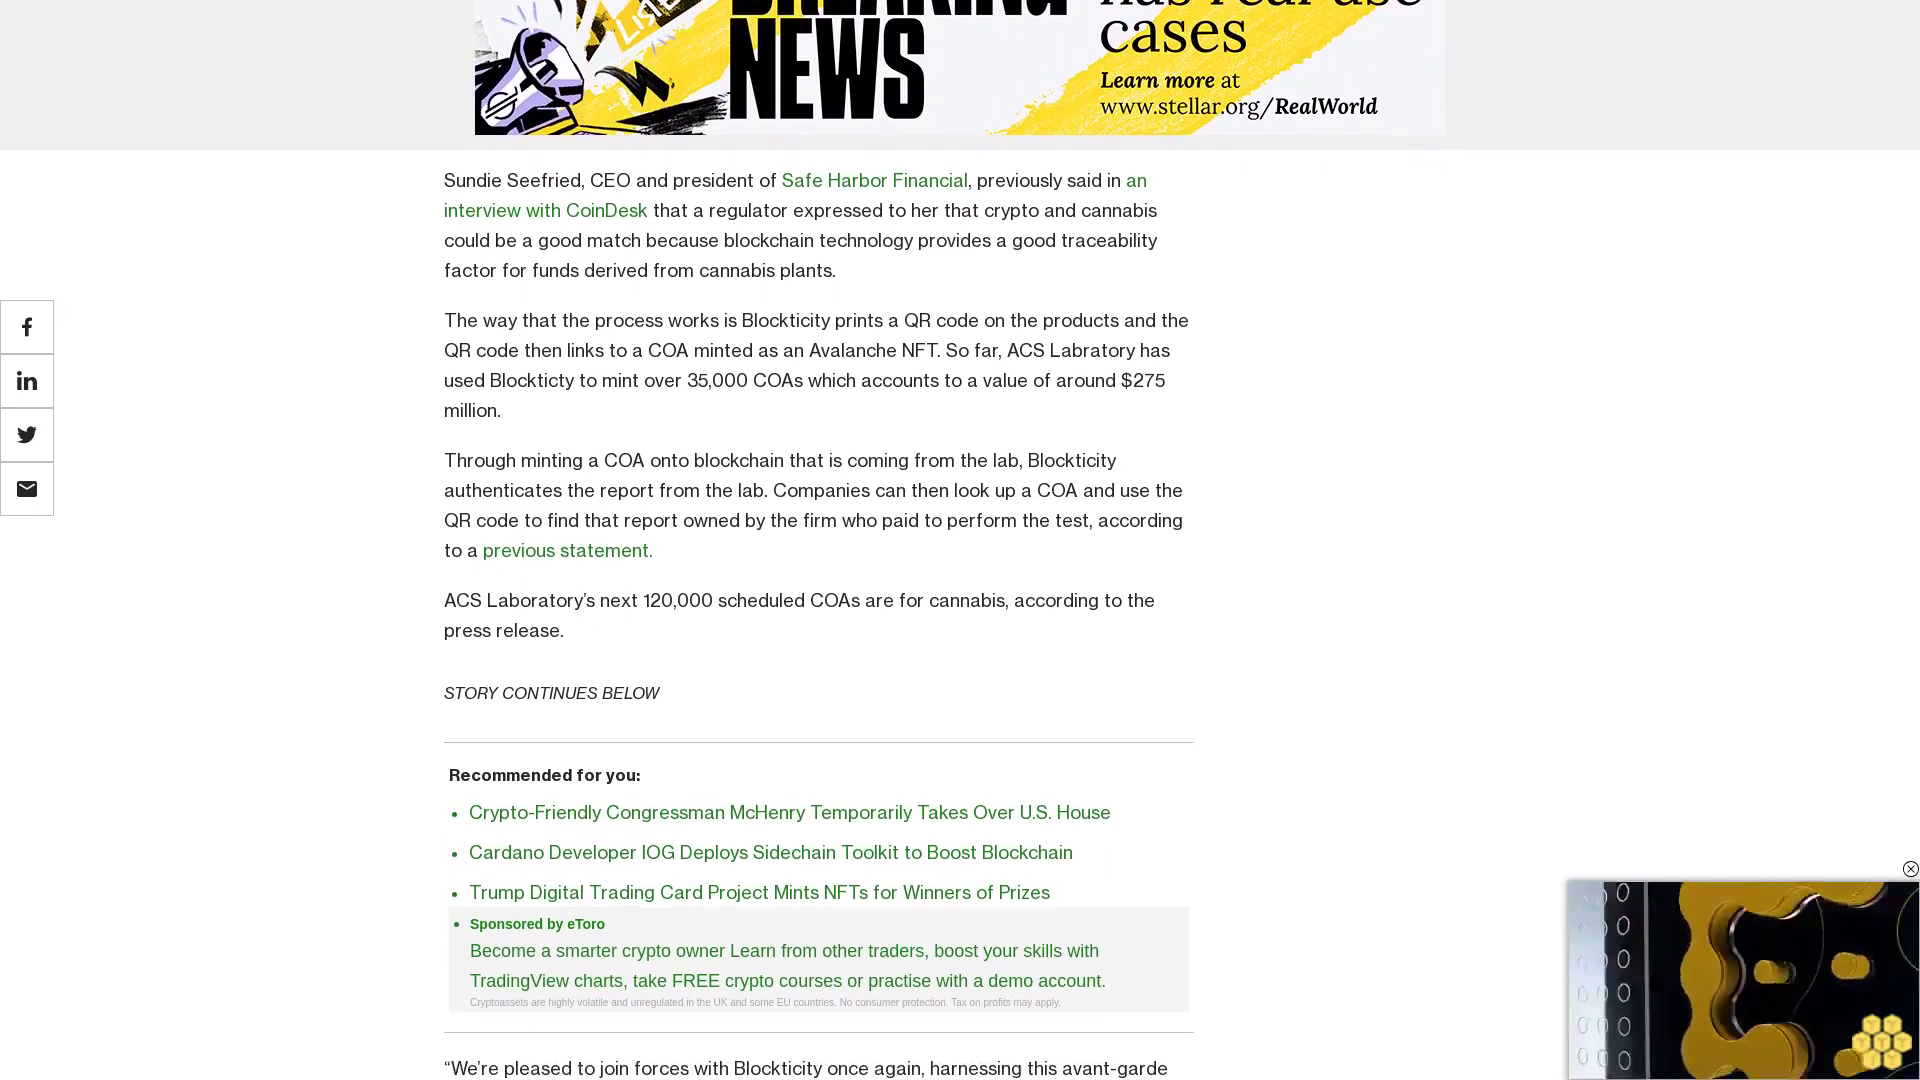
scroll(820, 540, down, 1)
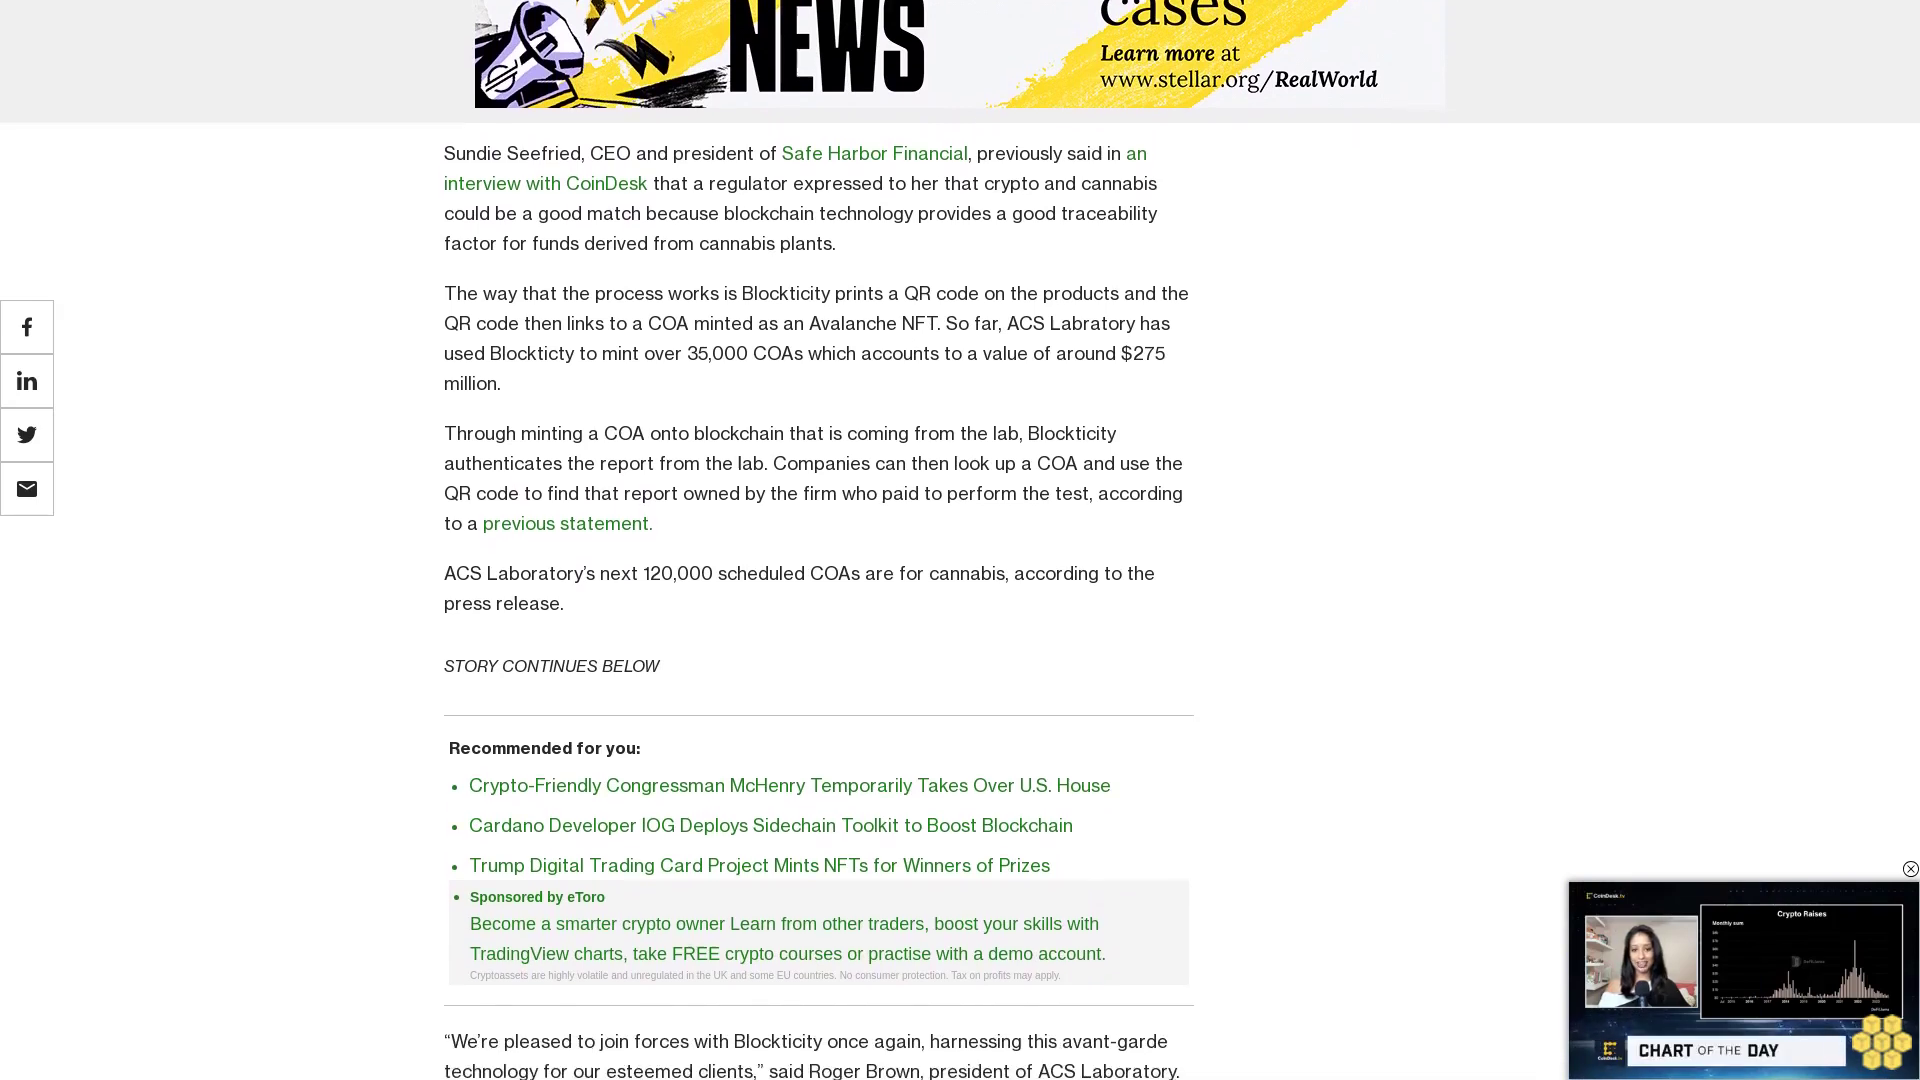
scroll(819, 539, down, 2)
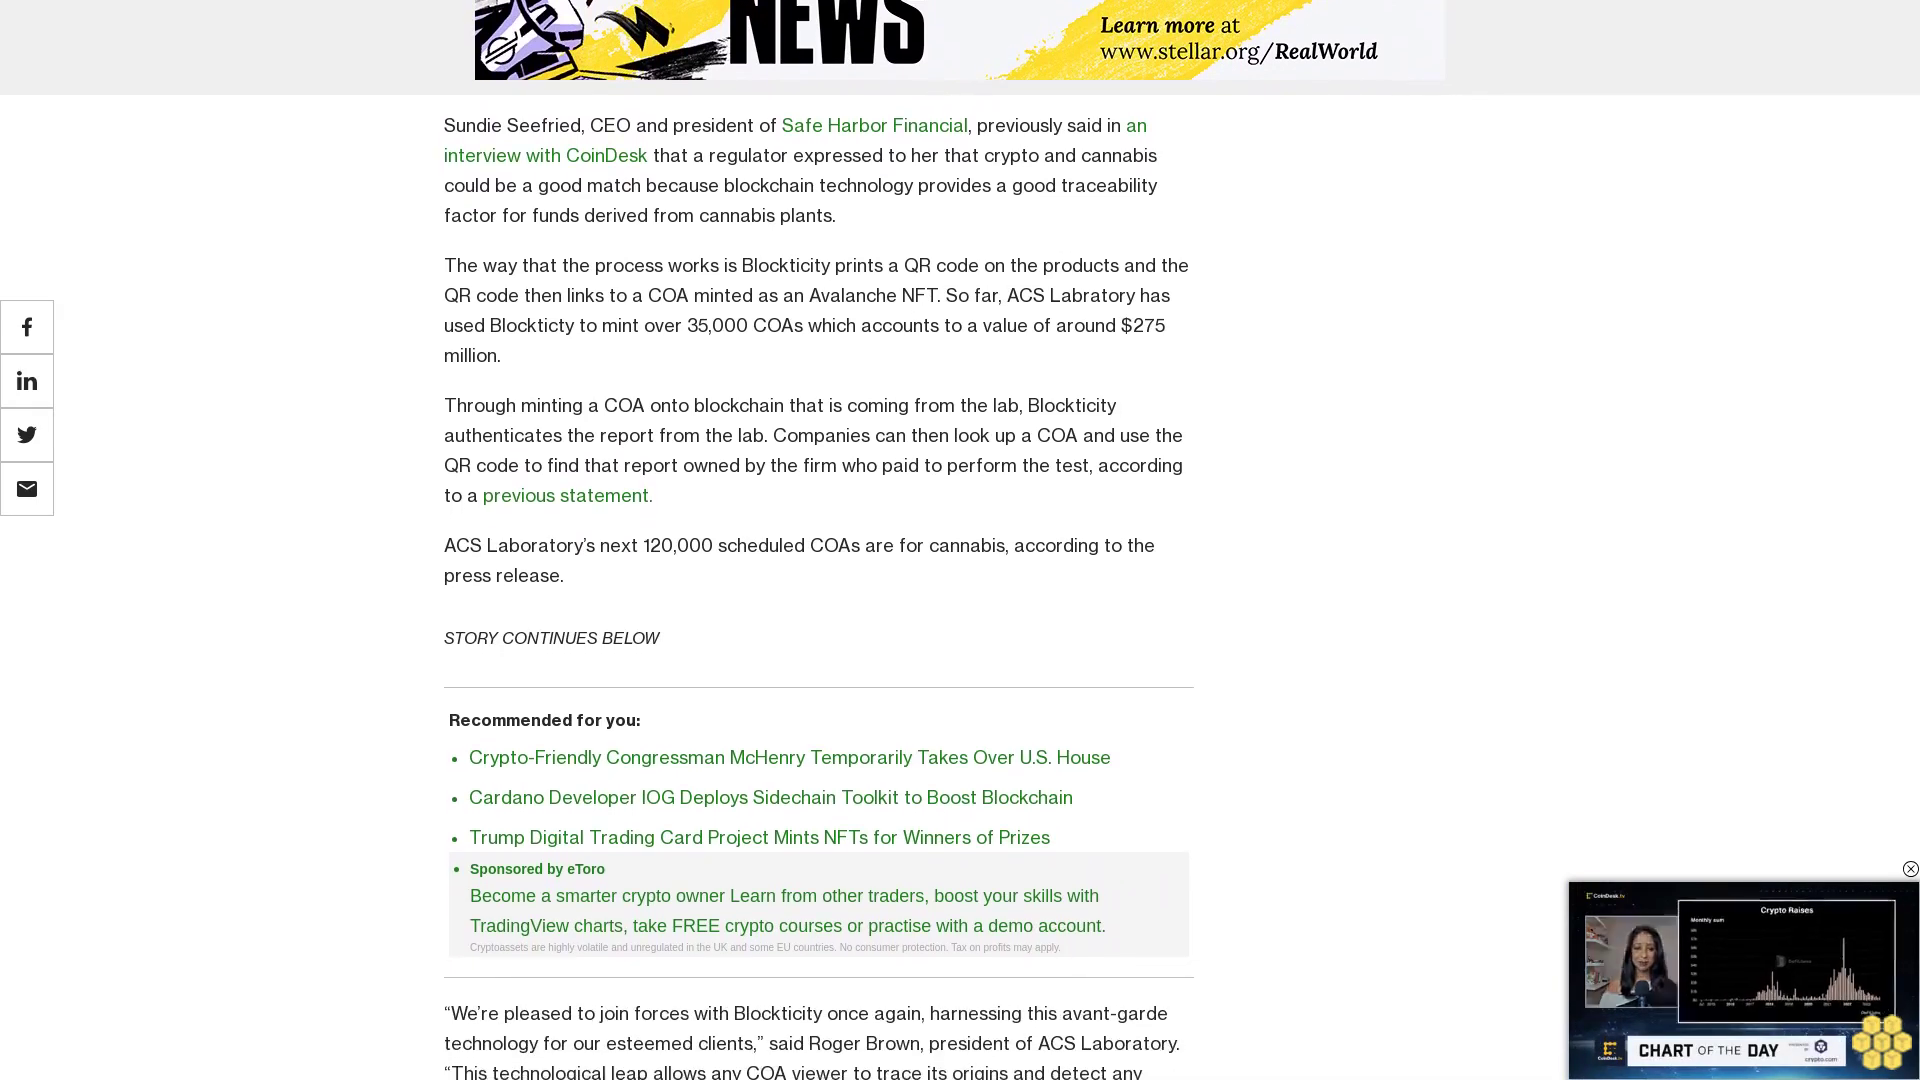